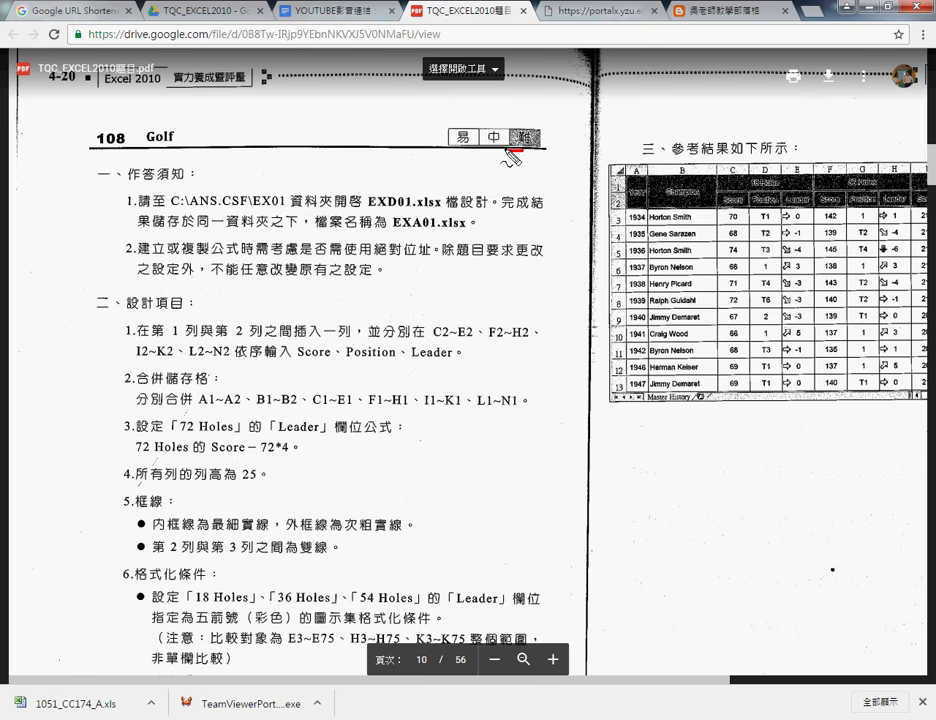
Step: Mark the difficulty rating and EXD01.xlsx name in the PDF, clear them, and switch to EXD01.xlsx
{"action": "left_click_drag", "start_coordinate": [538, 128], "coordinate": [543, 140]}
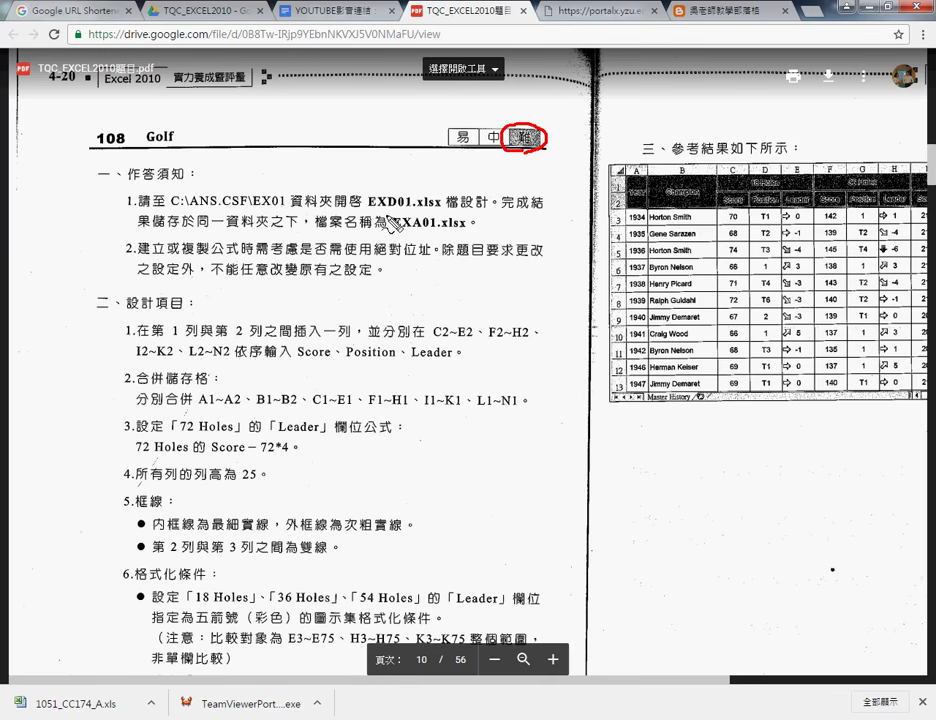
{"action": "left_click_drag", "start_coordinate": [368, 212], "coordinate": [443, 211]}
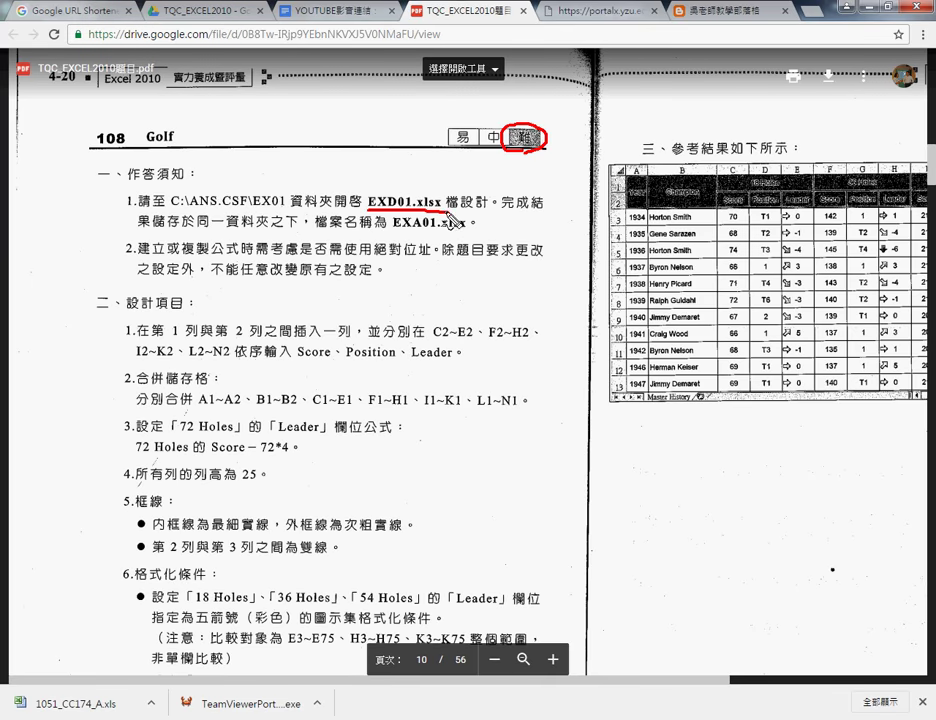
{"action": "key", "text": "Escape"}
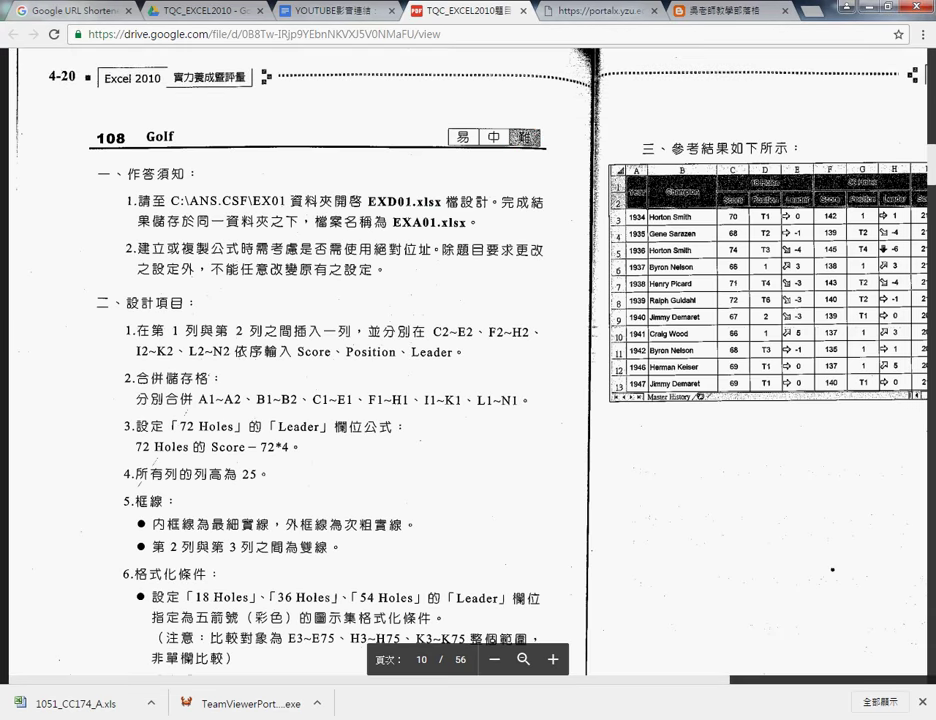
{"action": "mouse_move", "coordinate": [303, 719]}
{"action": "left_click", "coordinate": [360, 620]}
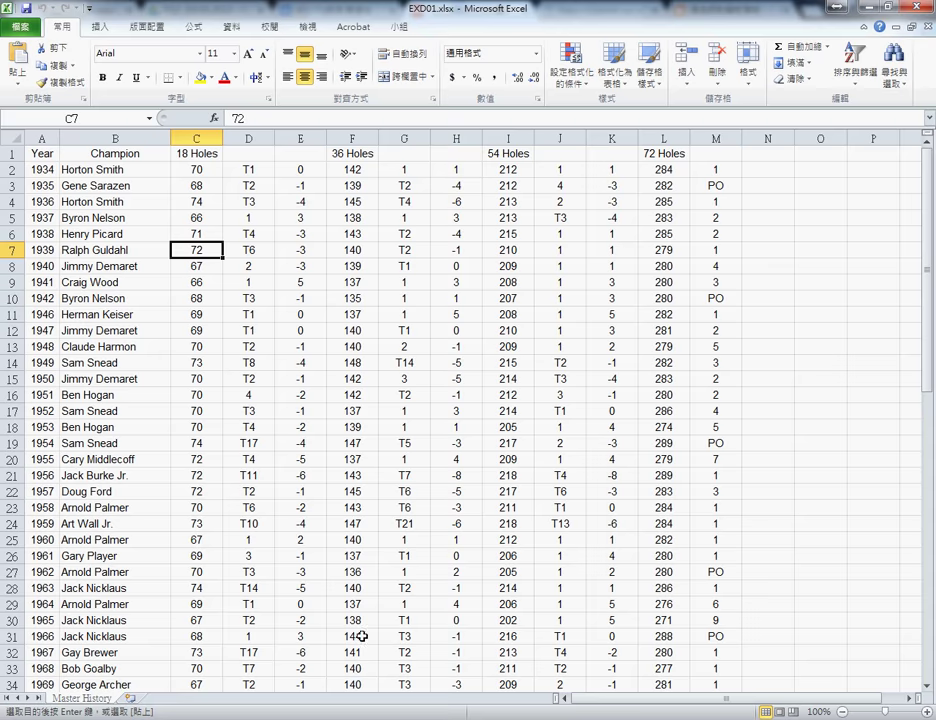
Step: Inspect cells A2, B1, B2, C2, F1, F2, I1 and I2 of the champion data
{"action": "left_click", "coordinate": [45, 169]}
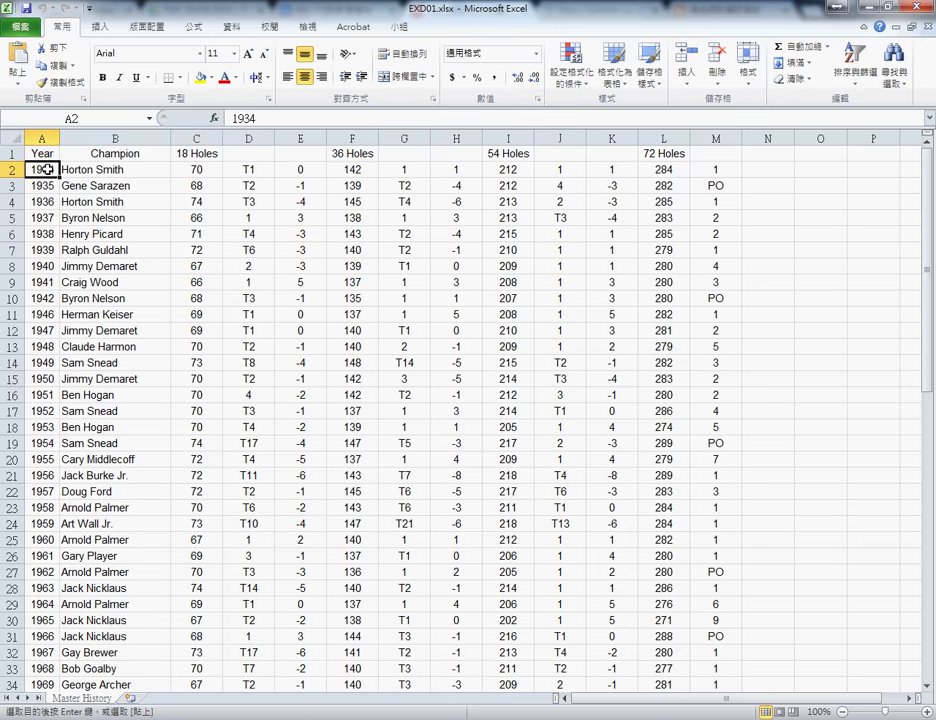
{"action": "left_click", "coordinate": [134, 154]}
{"action": "left_click", "coordinate": [134, 171]}
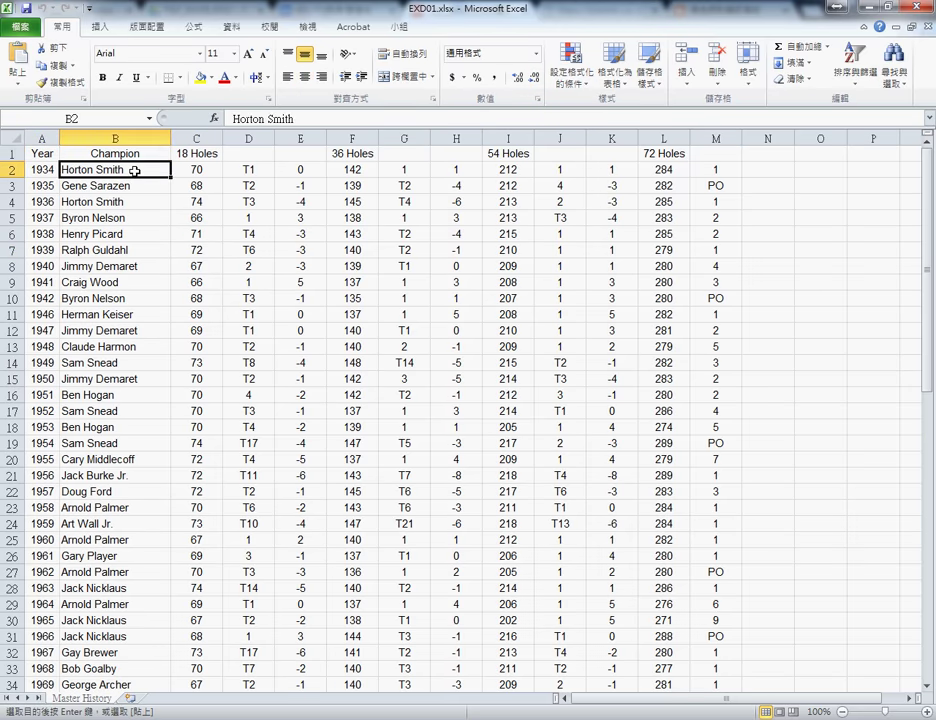
{"action": "left_click", "coordinate": [201, 169]}
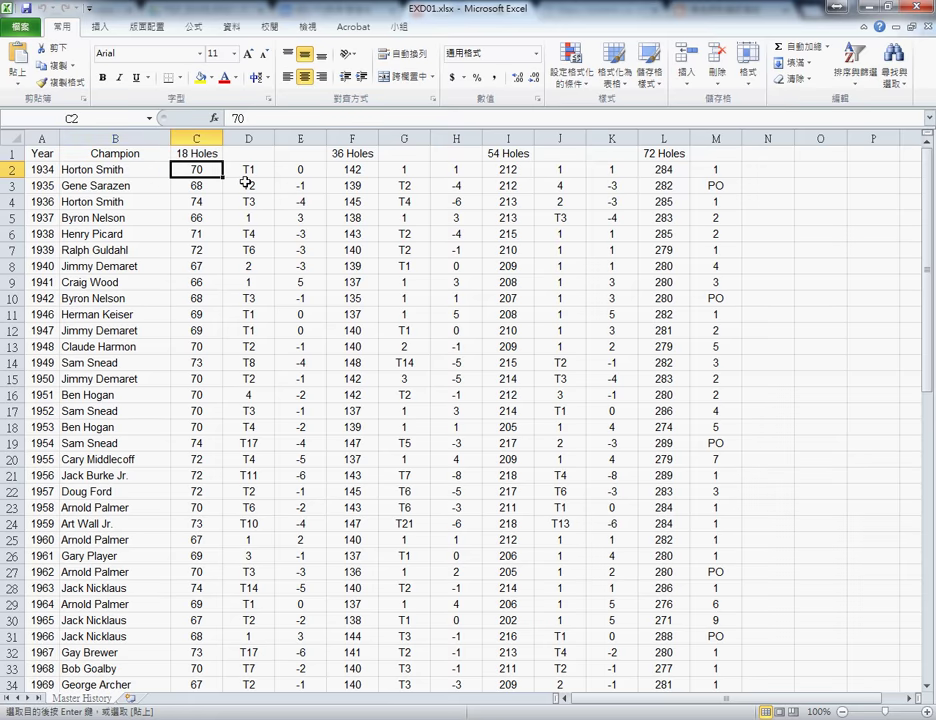
{"action": "left_click", "coordinate": [357, 152]}
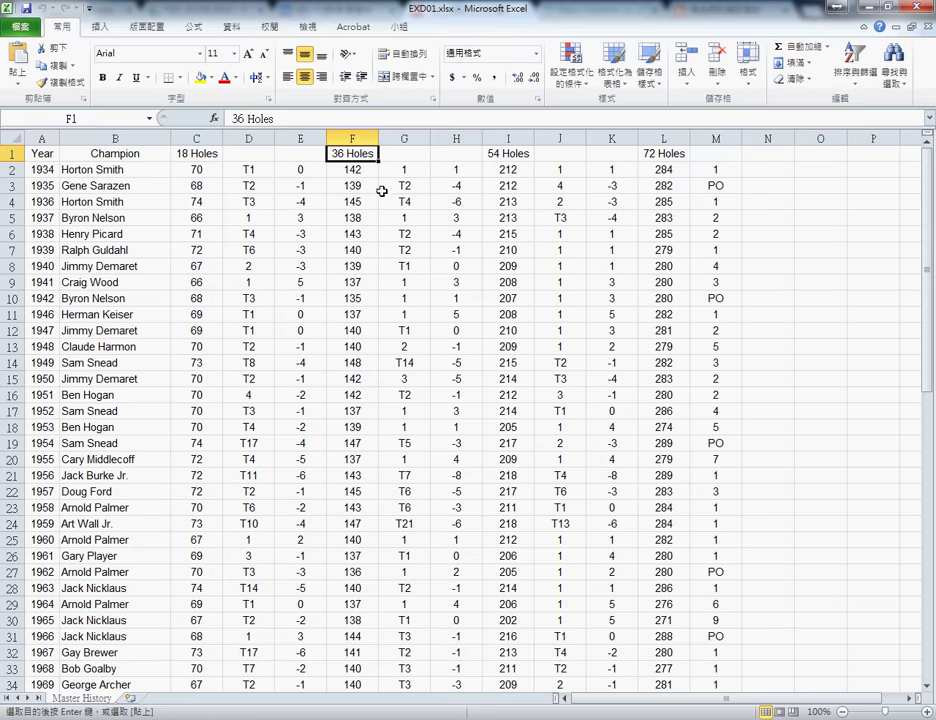
{"action": "left_click", "coordinate": [352, 169]}
{"action": "left_click", "coordinate": [518, 152]}
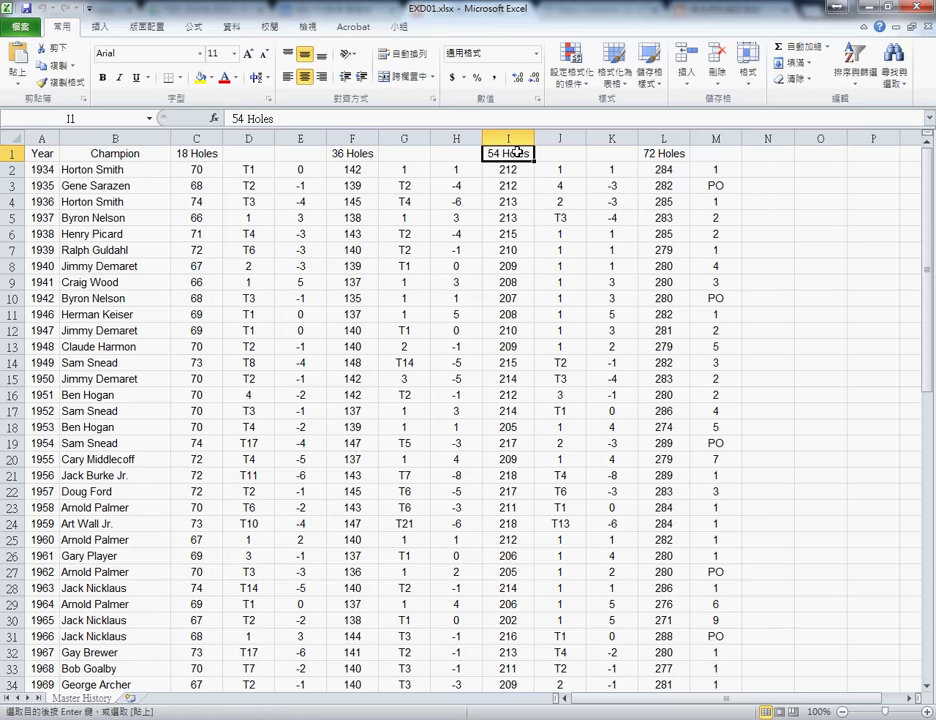
{"action": "left_click", "coordinate": [524, 169]}
Step: Review the 18, 36, 54 and 72 Holes headers, then return to the task PDF
{"action": "left_click", "coordinate": [207, 152]}
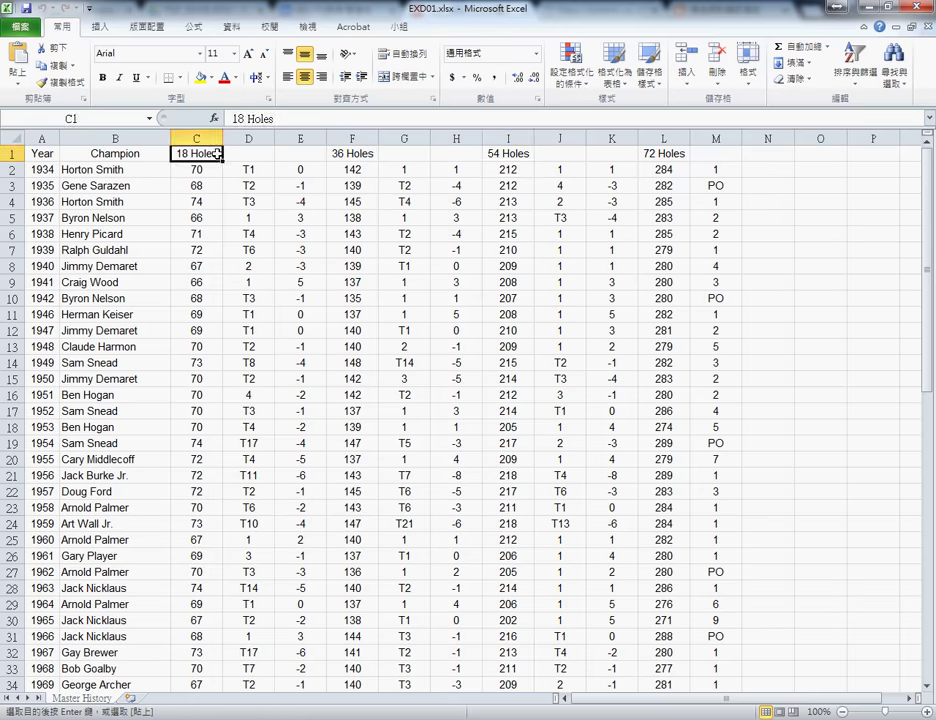
{"action": "left_click", "coordinate": [372, 152]}
{"action": "left_click", "coordinate": [506, 153]}
{"action": "left_click", "coordinate": [649, 153]}
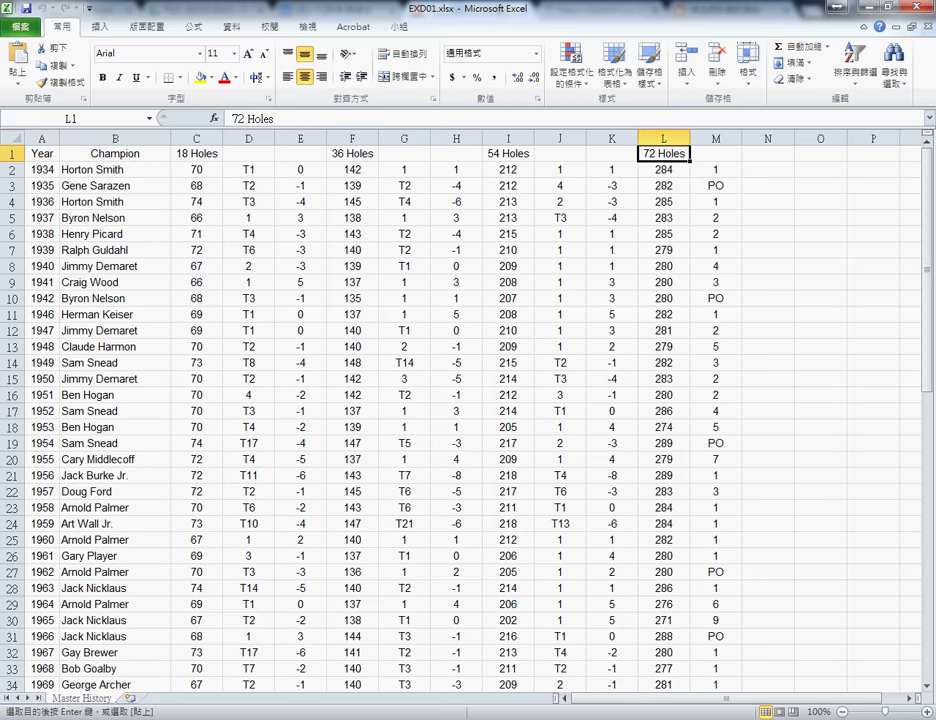
{"action": "left_click", "coordinate": [125, 650]}
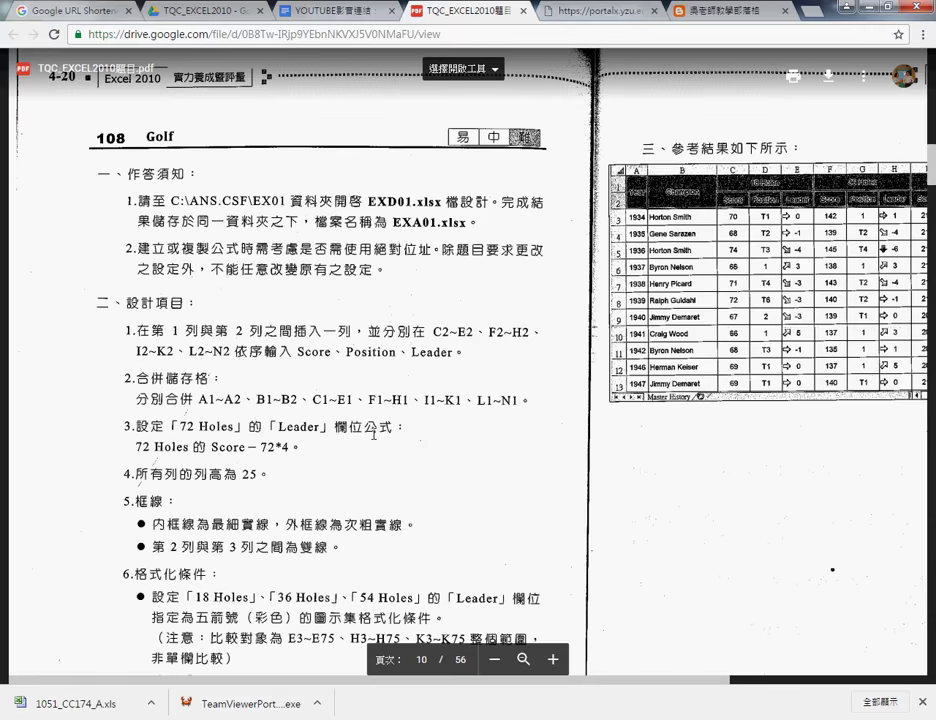
Step: Scroll the PDF, mark the sample's Score, Position and Leader headers, and return to EXD01.xlsx
{"action": "scroll", "coordinate": [373, 433], "scroll_direction": "down", "scroll_amount": 3}
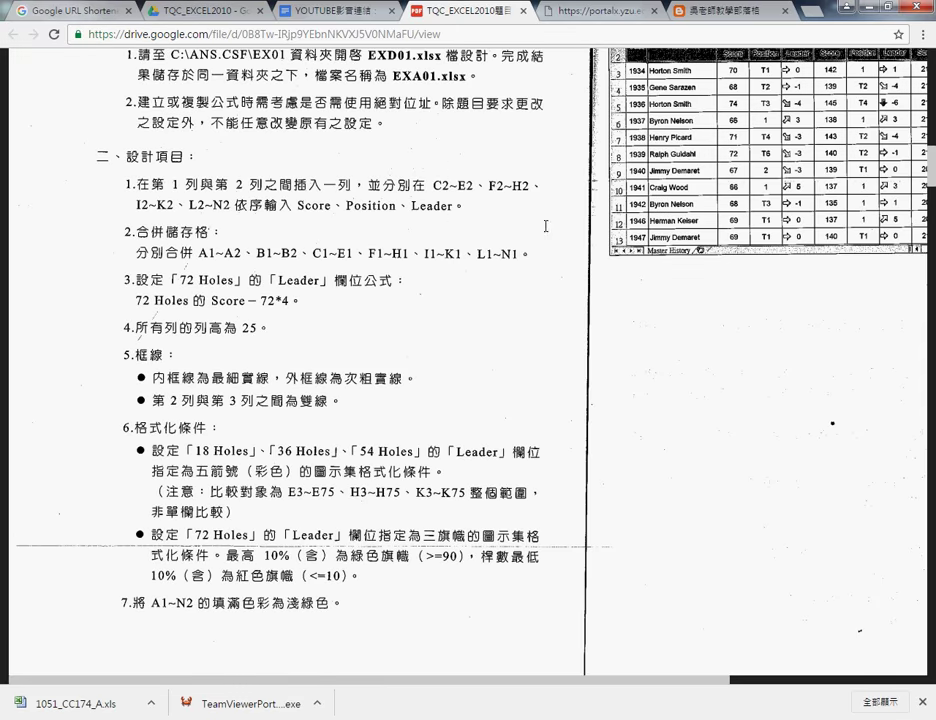
{"action": "scroll", "coordinate": [566, 241], "scroll_direction": "up", "scroll_amount": 1}
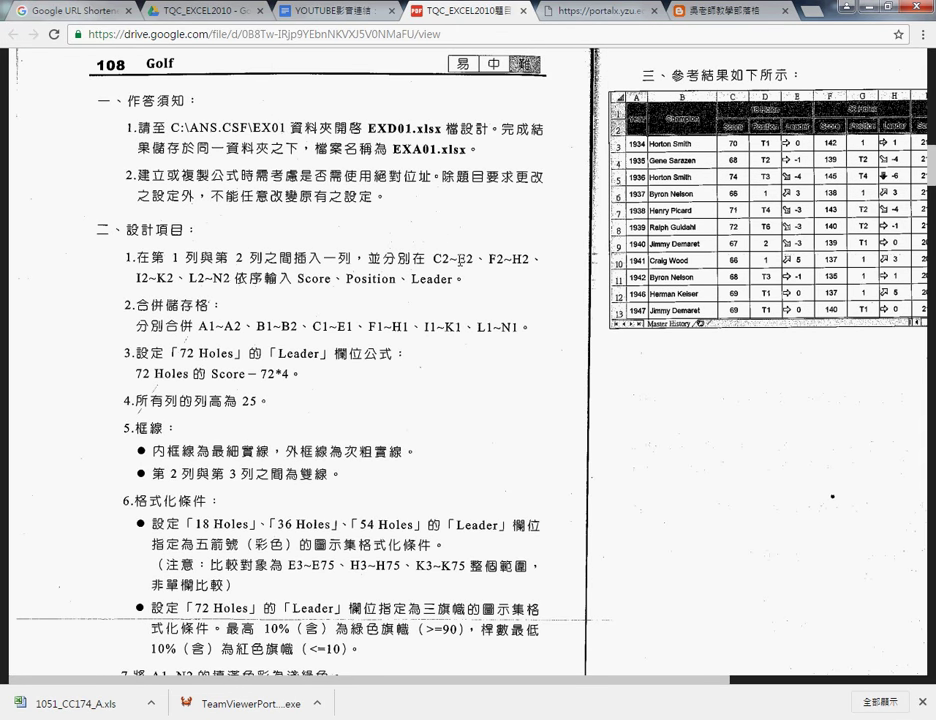
{"action": "mouse_move", "coordinate": [733, 143]}
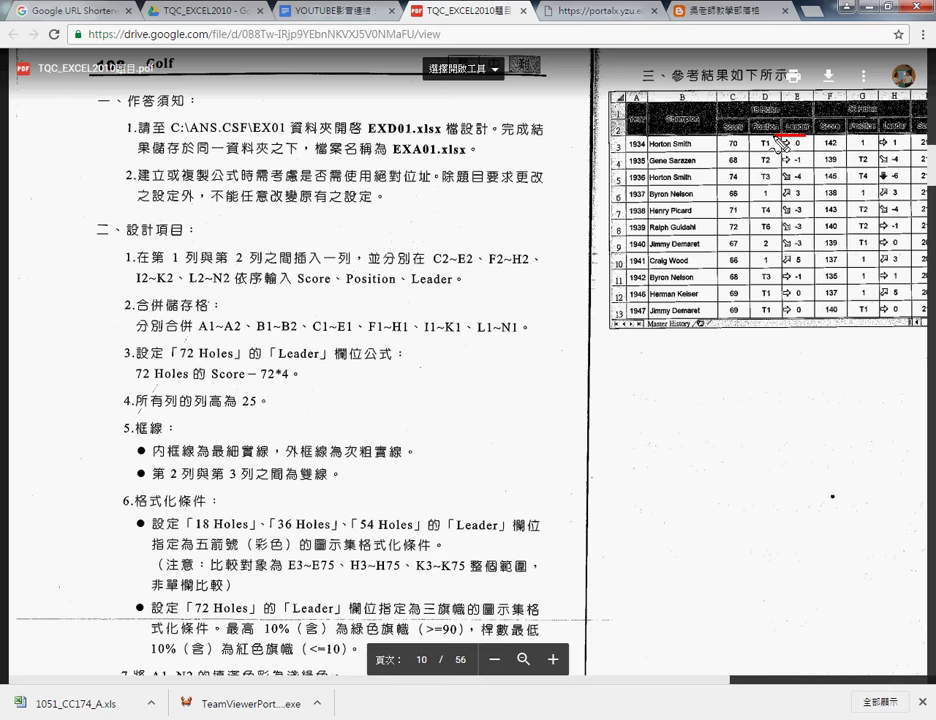
{"action": "mouse_move", "coordinate": [780, 143]}
{"action": "left_mouse_down"}
{"action": "mouse_move", "coordinate": [822, 143]}
{"action": "mouse_move", "coordinate": [813, 143]}
{"action": "left_mouse_up"}
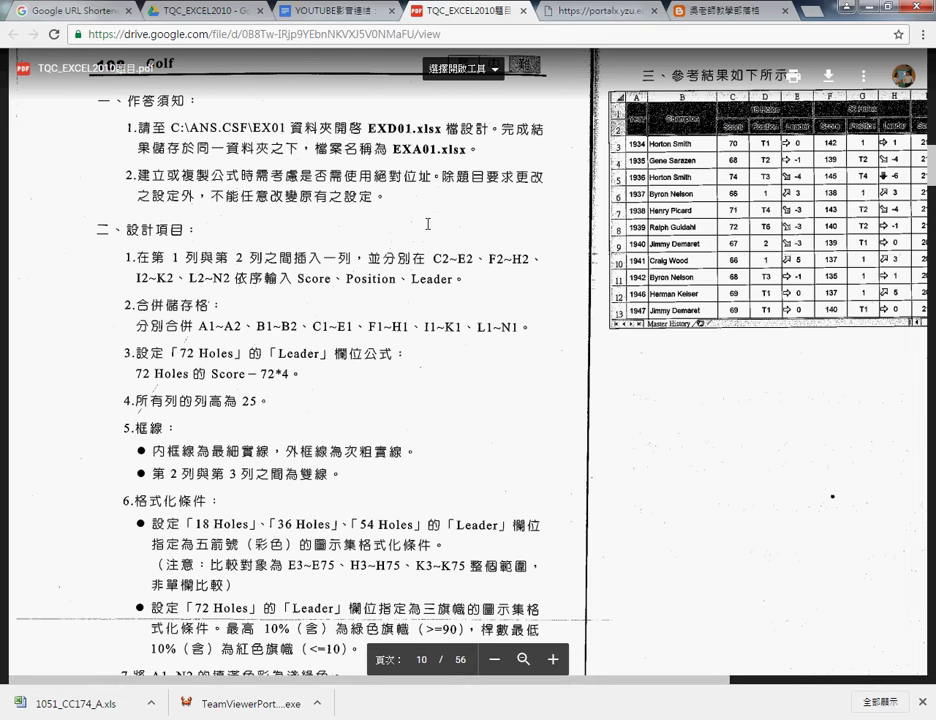
{"action": "mouse_move", "coordinate": [60, 703]}
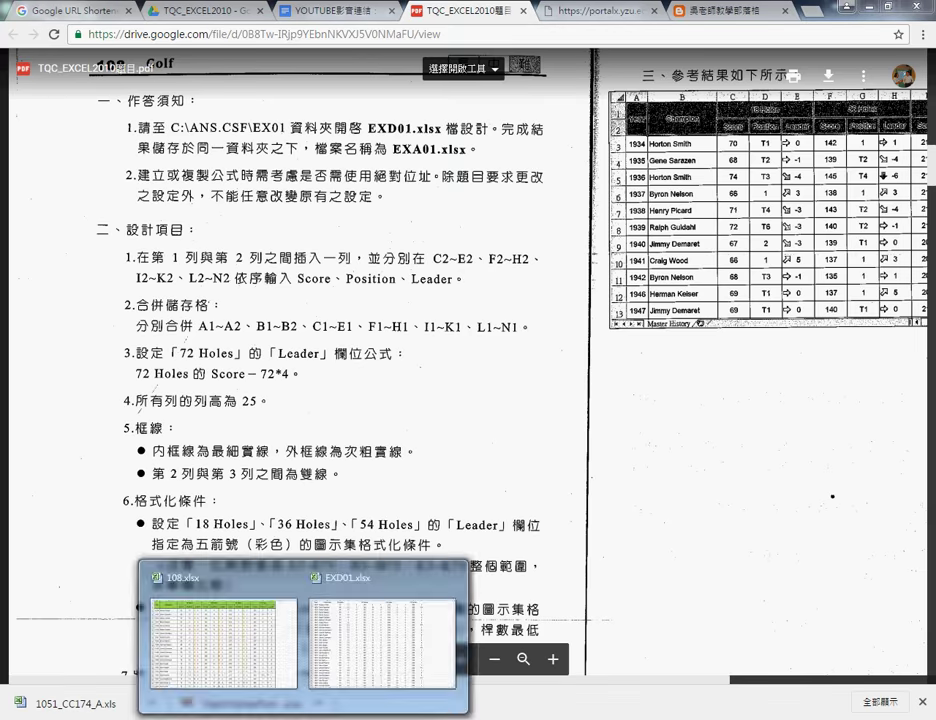
{"action": "left_click", "coordinate": [368, 650]}
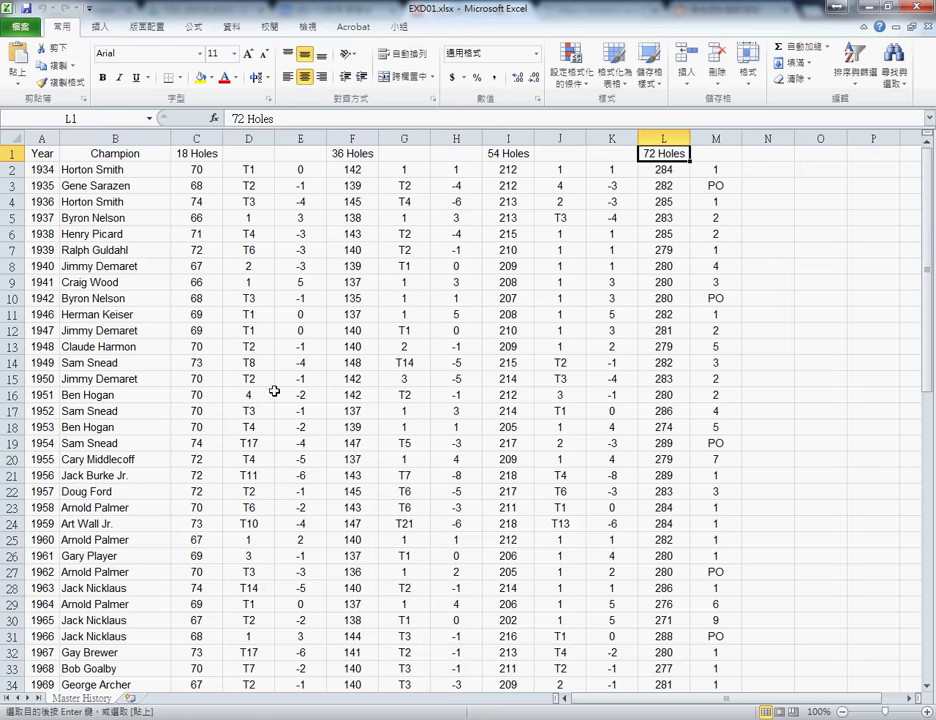
Step: Insert a blank row 2 above the 1934 Horton Smith record
{"action": "left_click", "coordinate": [13, 170]}
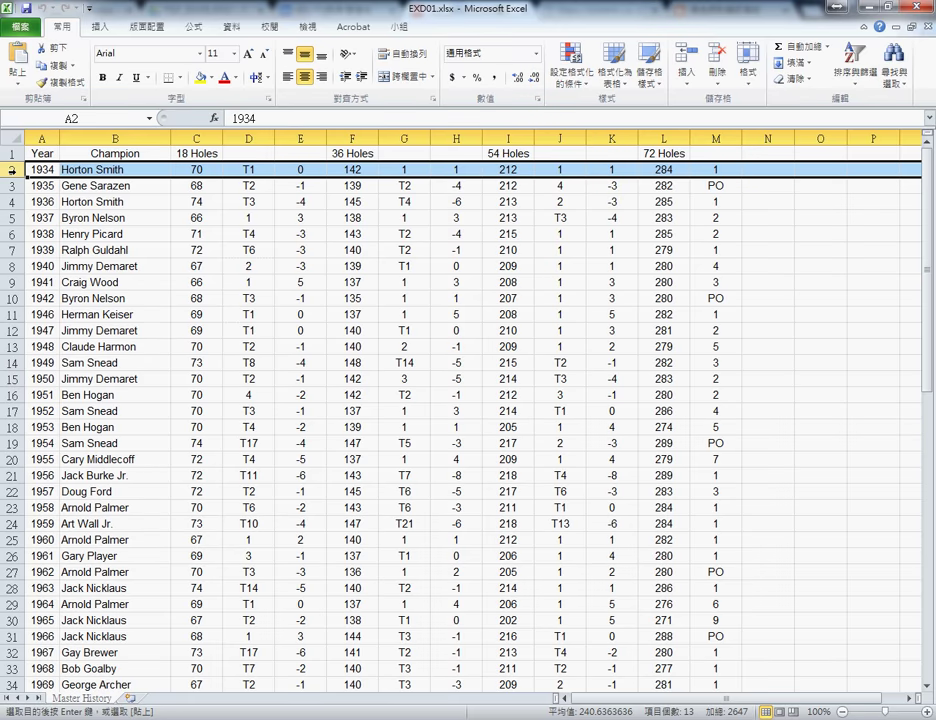
{"action": "right_click", "coordinate": [116, 170]}
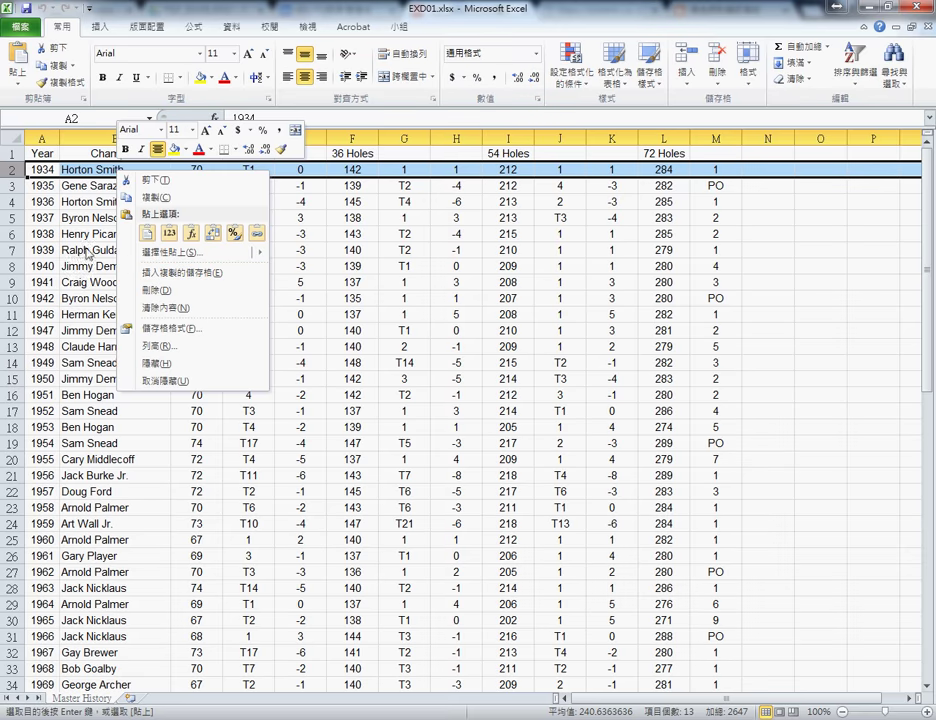
{"action": "left_click", "coordinate": [86, 247]}
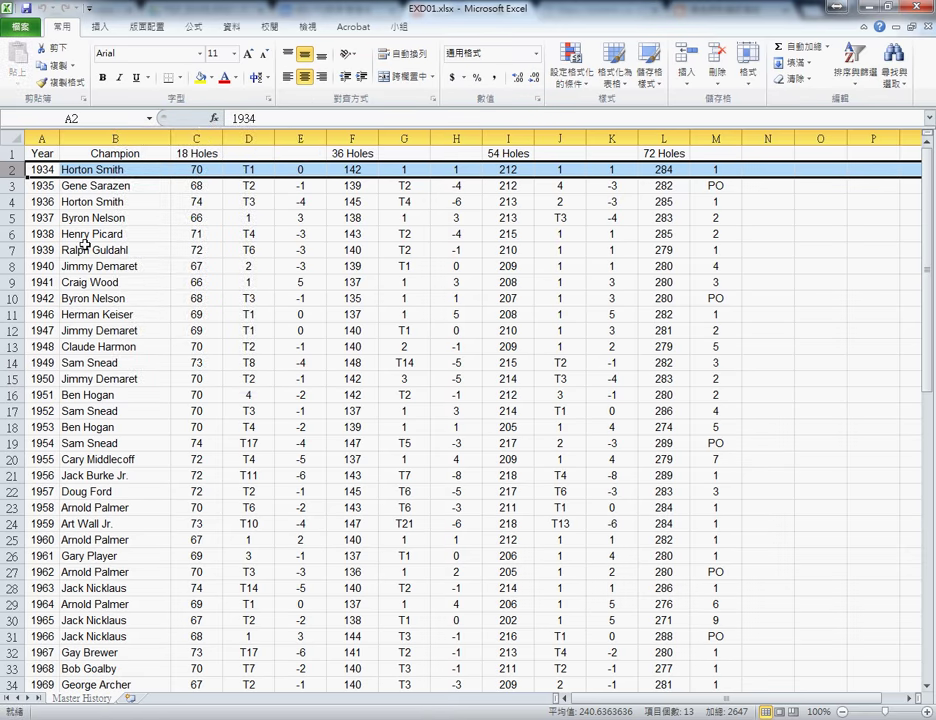
{"action": "left_click", "coordinate": [8, 169]}
{"action": "right_click", "coordinate": [67, 176]}
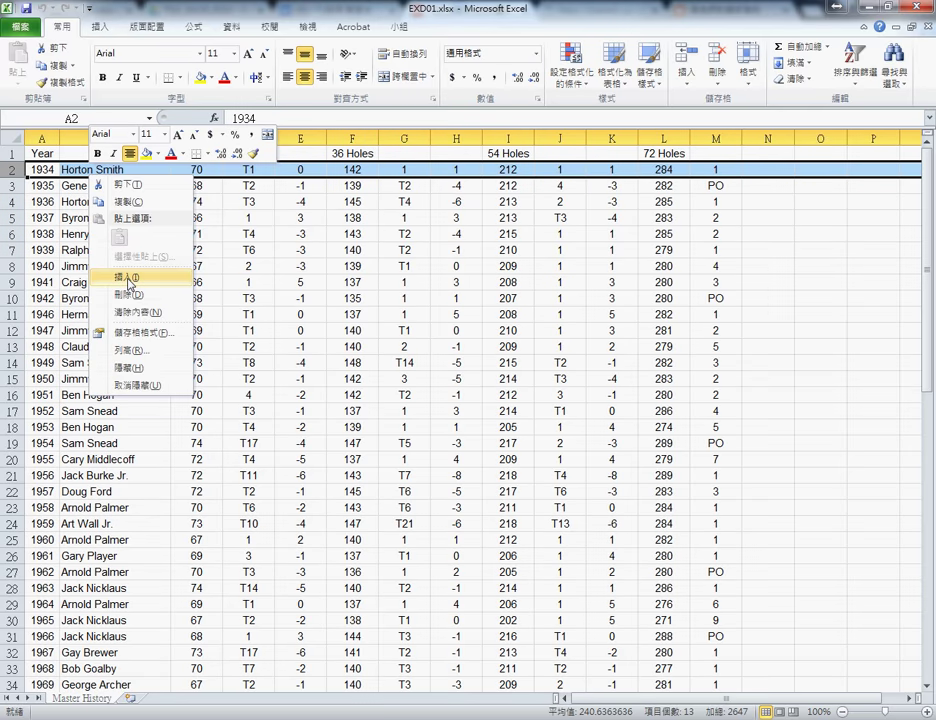
{"action": "left_click", "coordinate": [127, 278]}
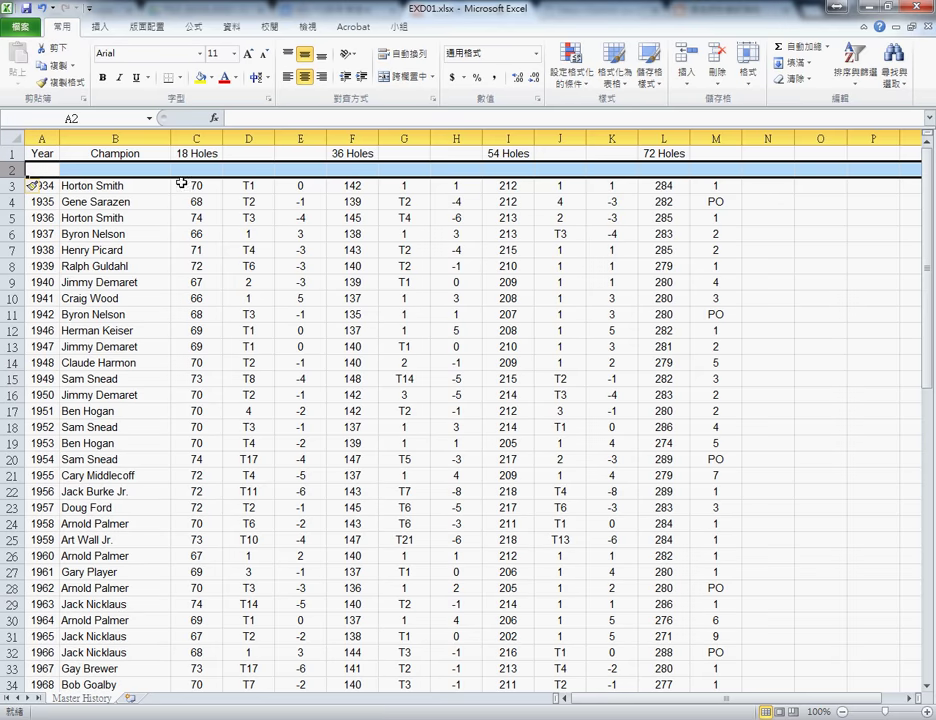
{"action": "left_click_drag", "start_coordinate": [196, 169], "coordinate": [298, 169]}
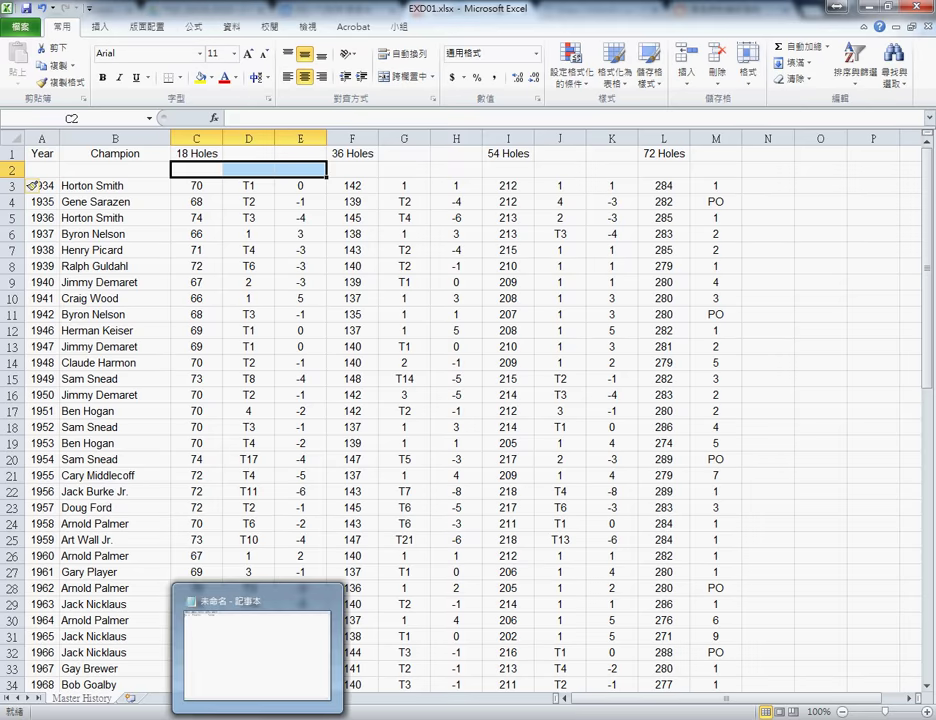
Step: Copy the Score, Position, Leader line from the notes and paste it into C2:E2
{"action": "left_click", "coordinate": [267, 672]}
{"action": "mouse_move", "coordinate": [256, 130]}
{"action": "left_mouse_down"}
{"action": "mouse_move", "coordinate": [420, 293]}
{"action": "mouse_move", "coordinate": [265, 318]}
{"action": "left_mouse_up"}
{"action": "key", "text": "ctrl+a"}
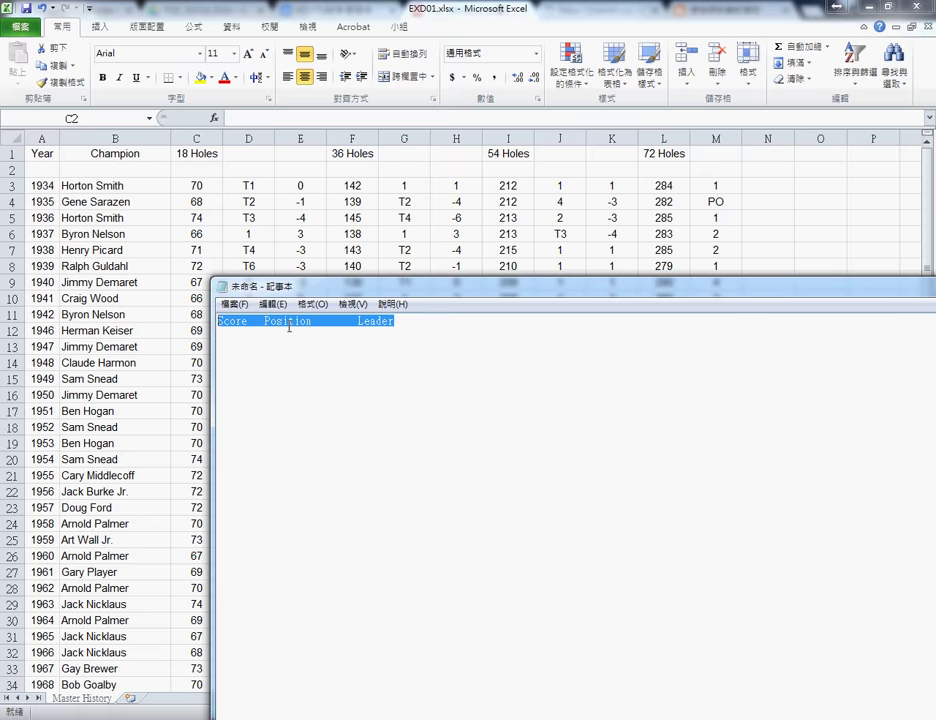
{"action": "right_click", "coordinate": [290, 327]}
{"action": "left_click", "coordinate": [455, 376]}
{"action": "left_click", "coordinate": [197, 167]}
{"action": "left_click", "coordinate": [199, 167]}
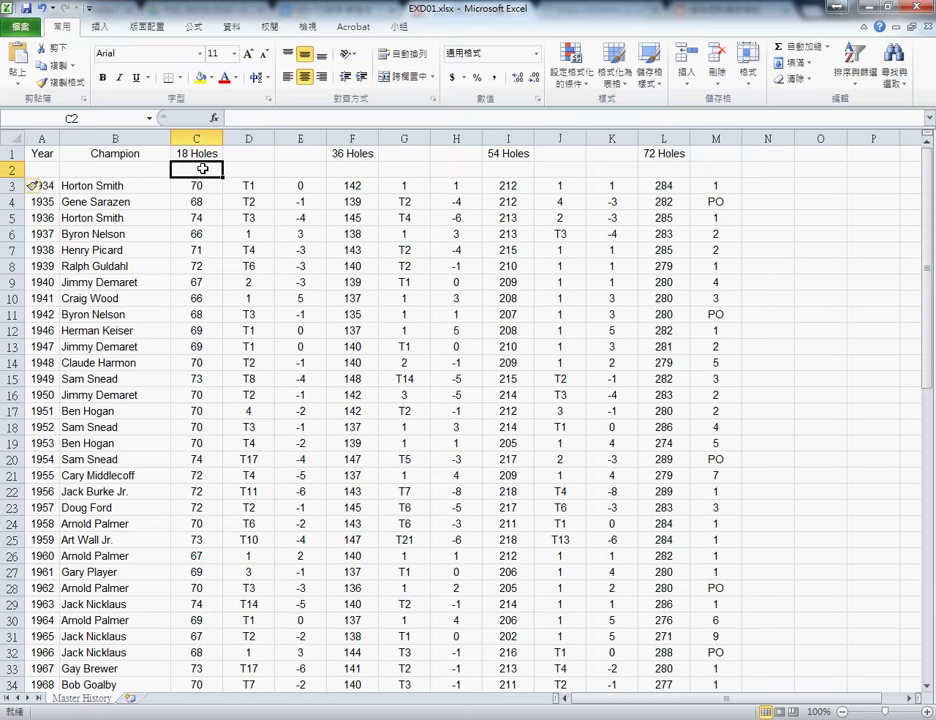
{"action": "key", "text": "ctrl+v"}
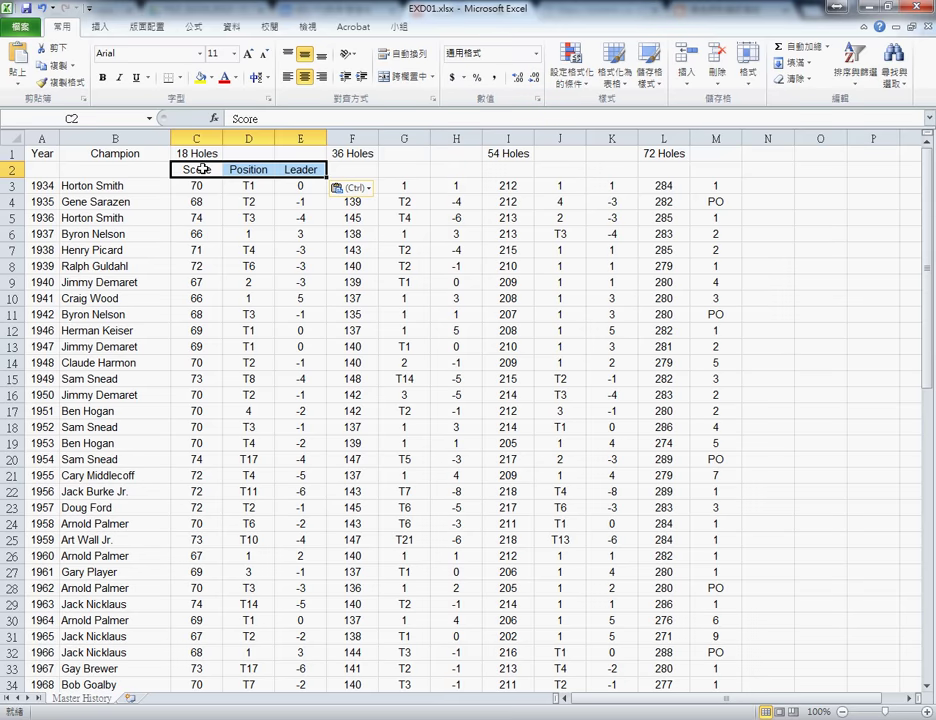
{"action": "left_click", "coordinate": [200, 170]}
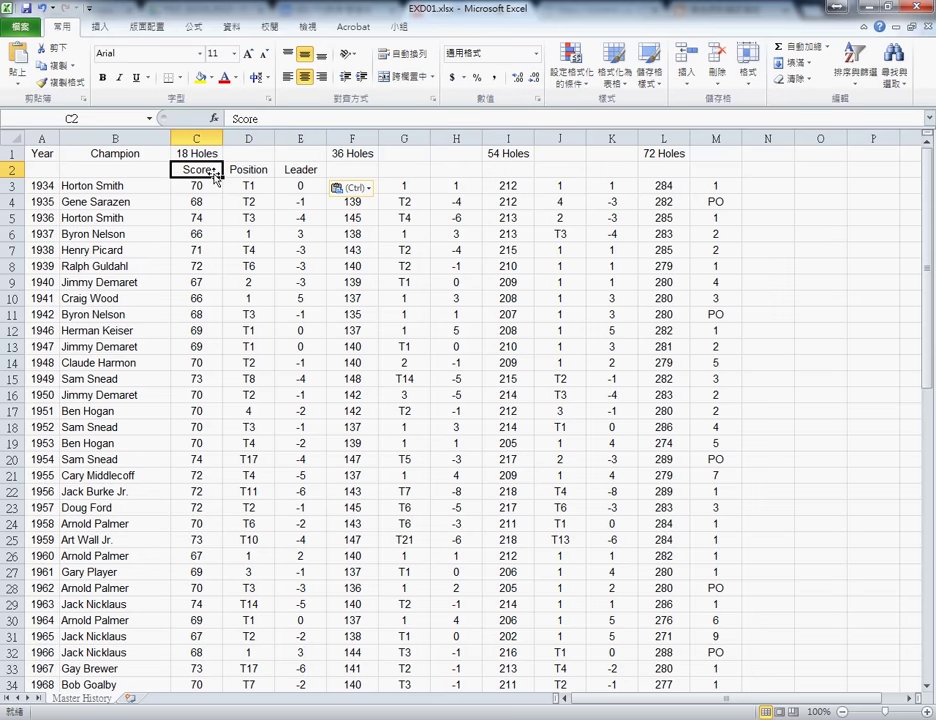
Step: Copy the Score, Position and Leader headers in C2:E2 for reuse
{"action": "left_click", "coordinate": [256, 171]}
{"action": "left_click", "coordinate": [293, 170]}
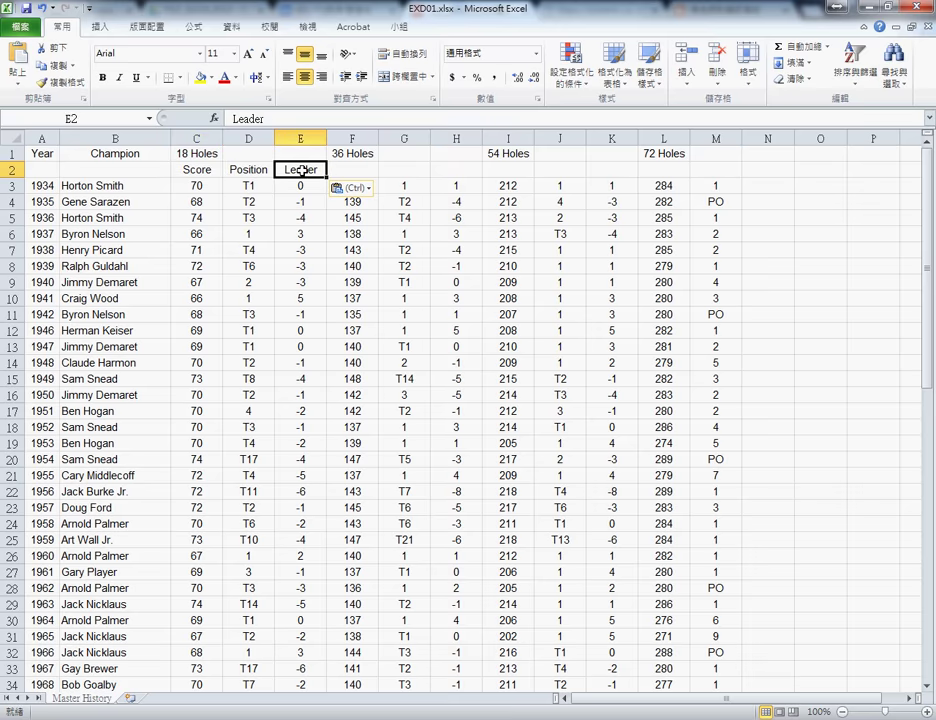
{"action": "left_click_drag", "start_coordinate": [200, 170], "coordinate": [291, 173]}
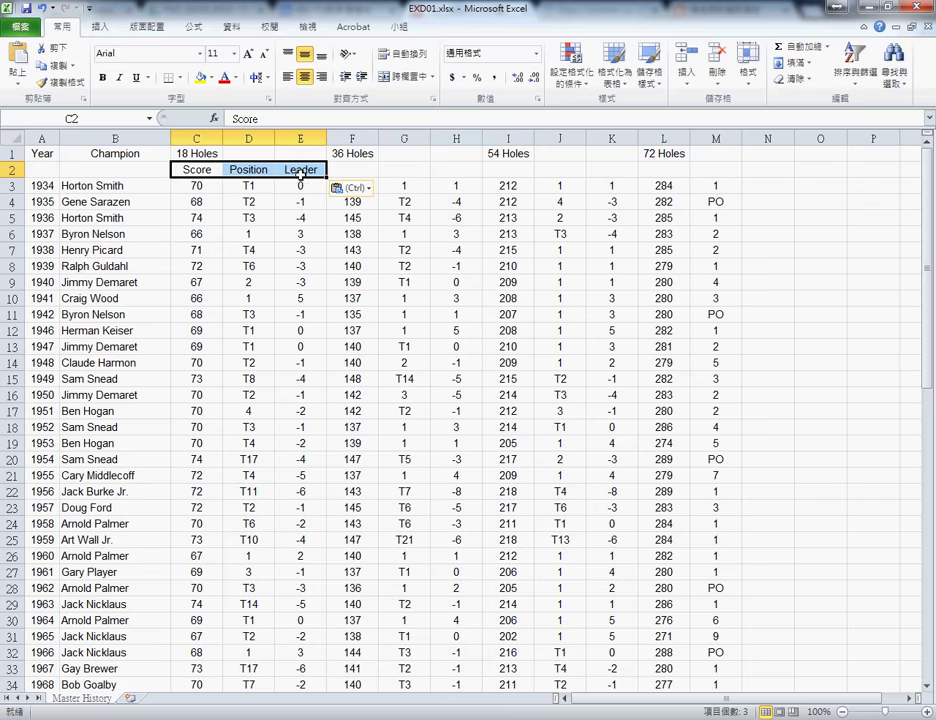
{"action": "key", "text": "ctrl+c"}
{"action": "left_click", "coordinate": [365, 171]}
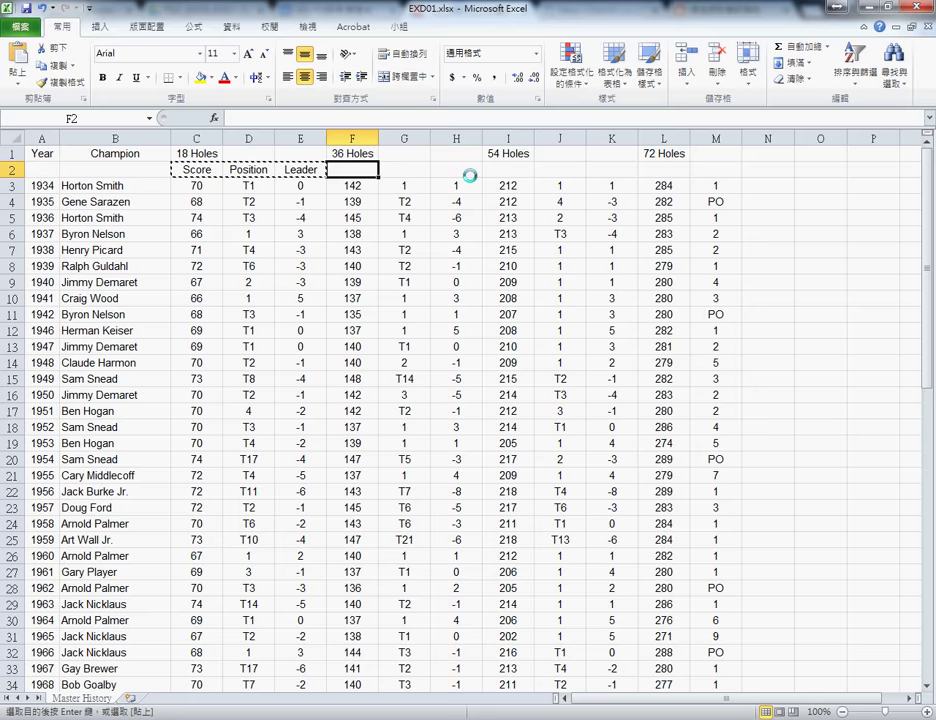
Step: Paste the headers into F2:H2 and I2:K2, undoing the extra paste into L2:N2
{"action": "key", "text": "ctrl+v"}
{"action": "left_click", "coordinate": [500, 171]}
{"action": "key", "text": "ctrl+v"}
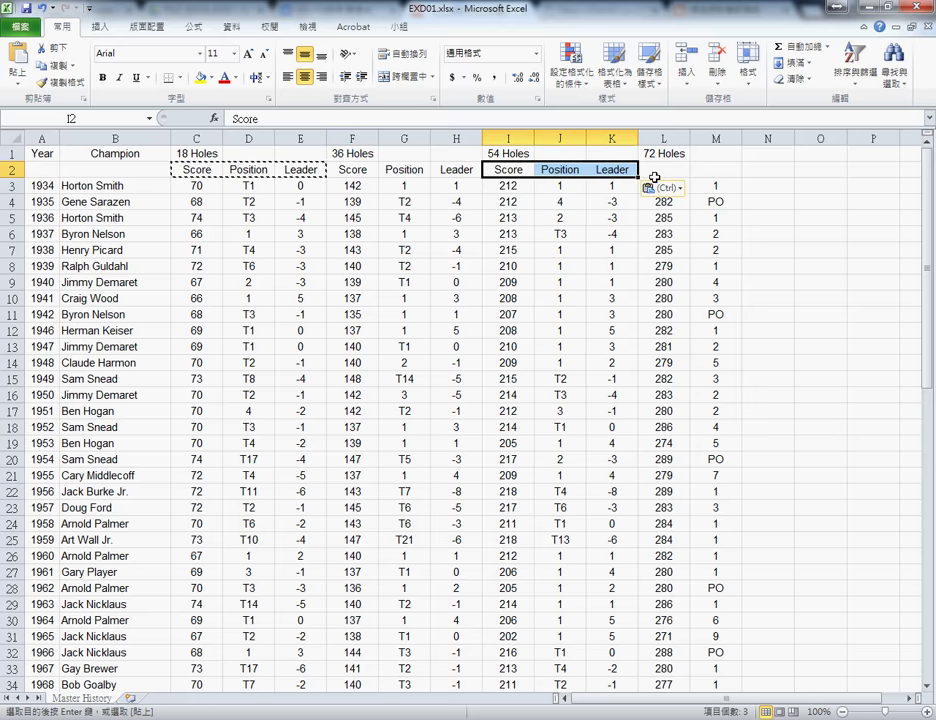
{"action": "left_click", "coordinate": [658, 170]}
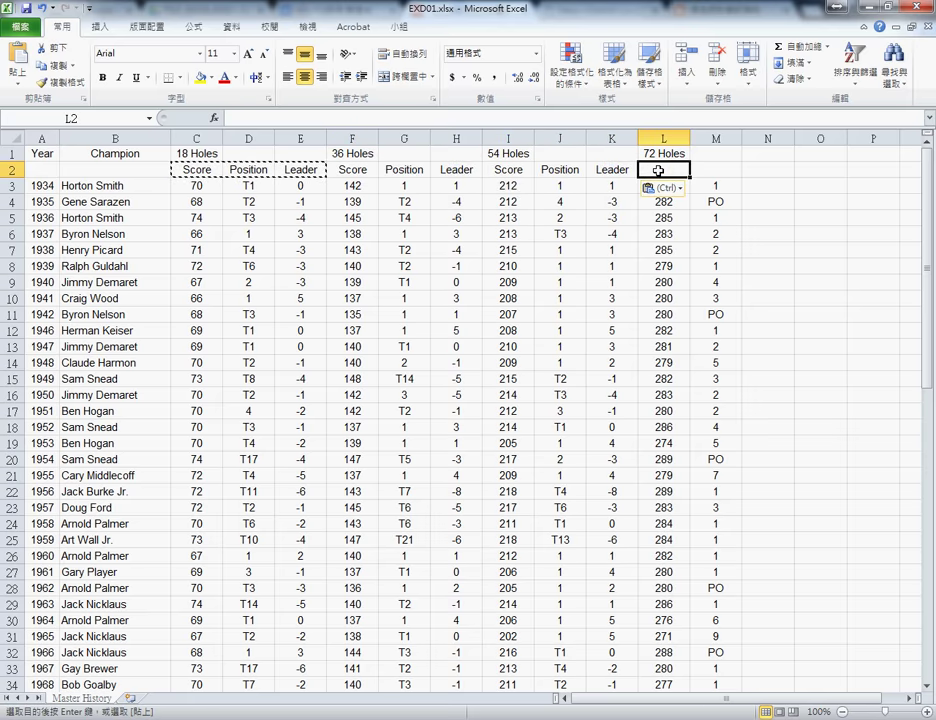
{"action": "key", "text": "ctrl"}
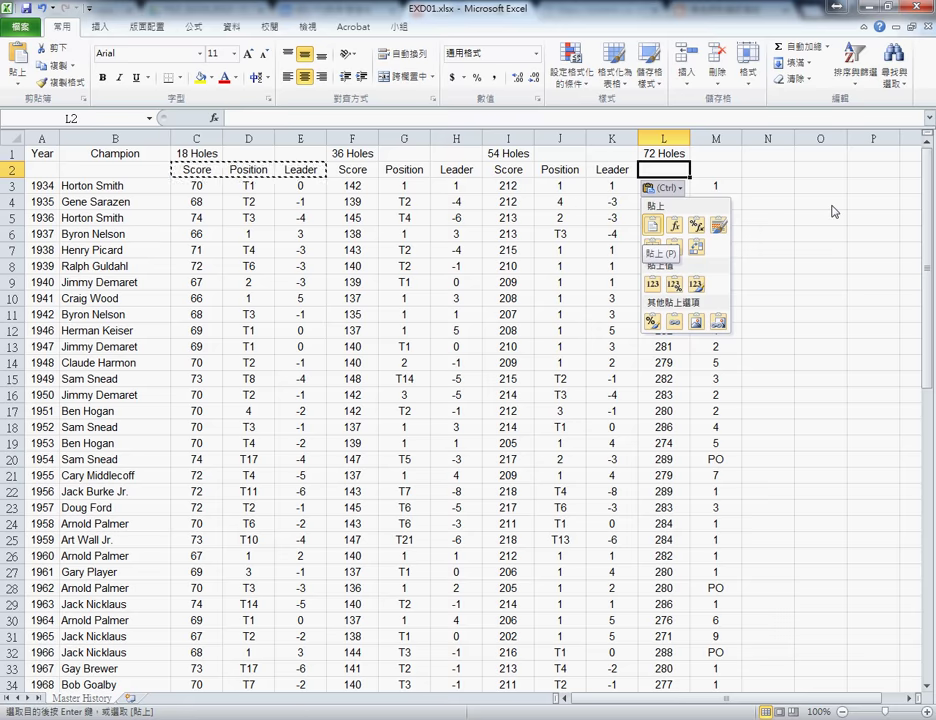
{"action": "key", "text": "Escape"}
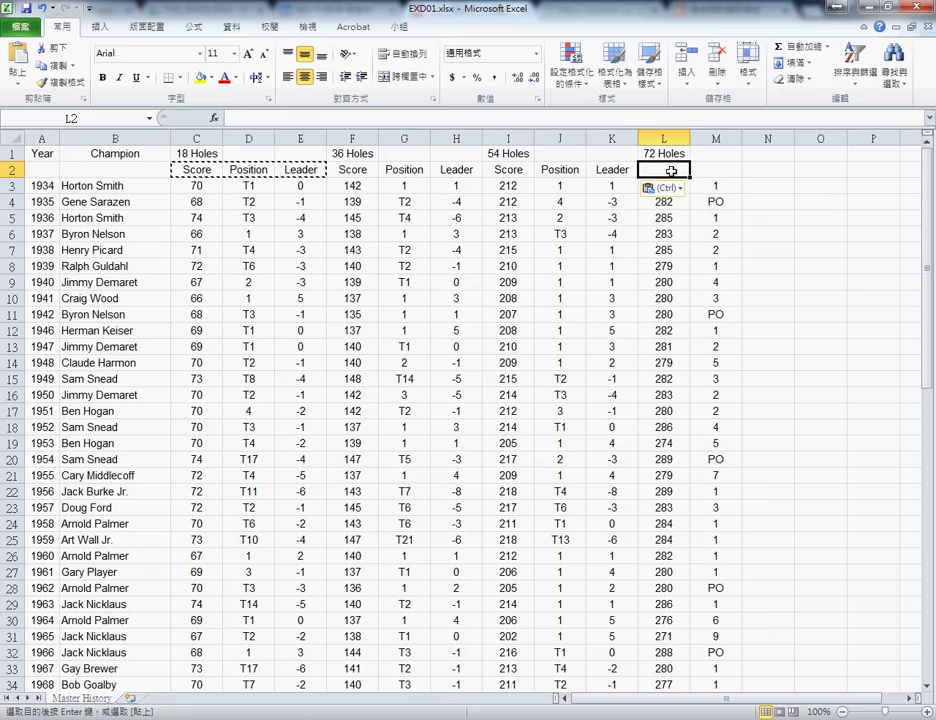
{"action": "key", "text": "ctrl+v"}
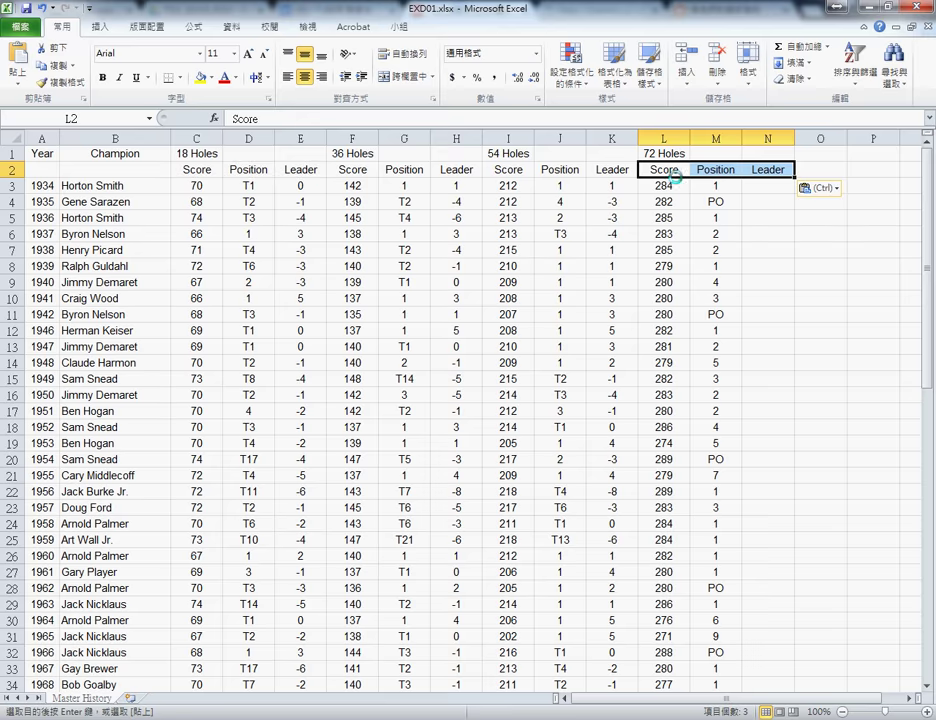
{"action": "key", "text": "ctrl+z"}
{"action": "mouse_move", "coordinate": [300, 715]}
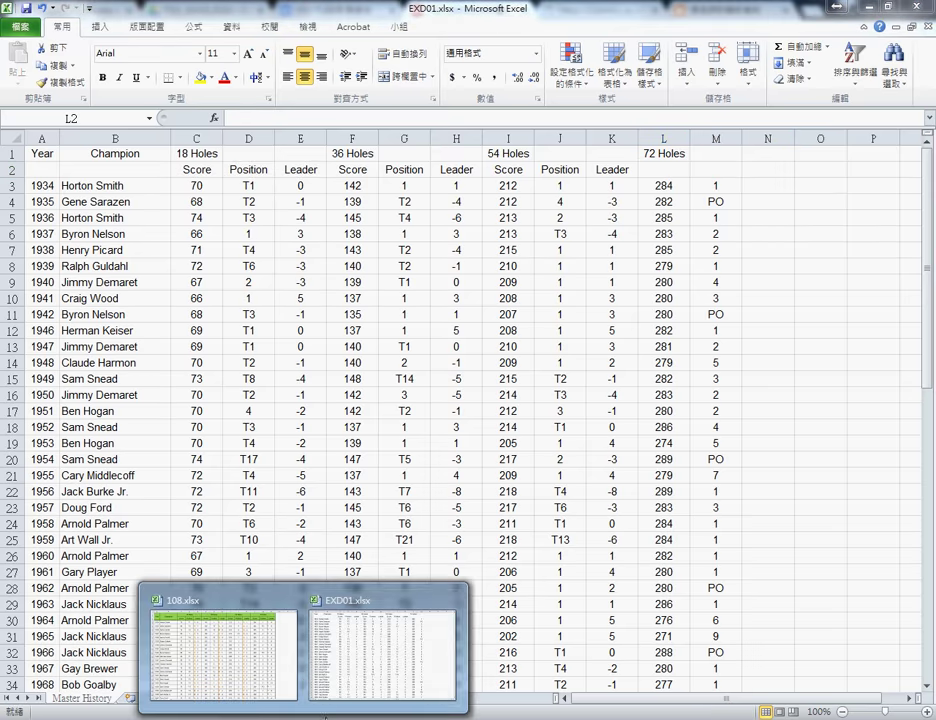
{"action": "left_click", "coordinate": [257, 660]}
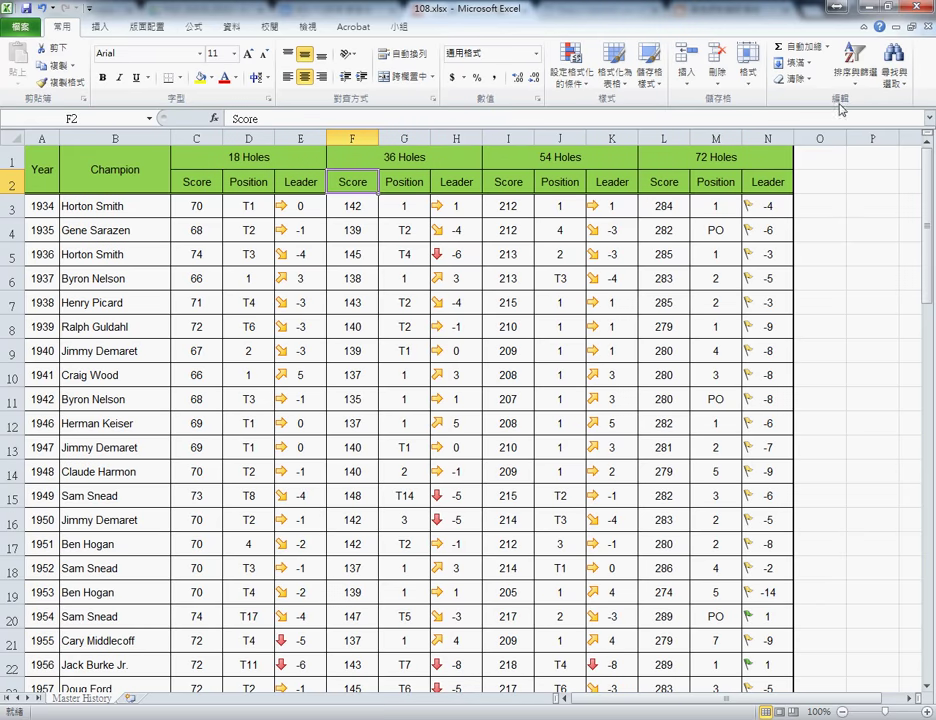
{"action": "left_click", "coordinate": [838, 6]}
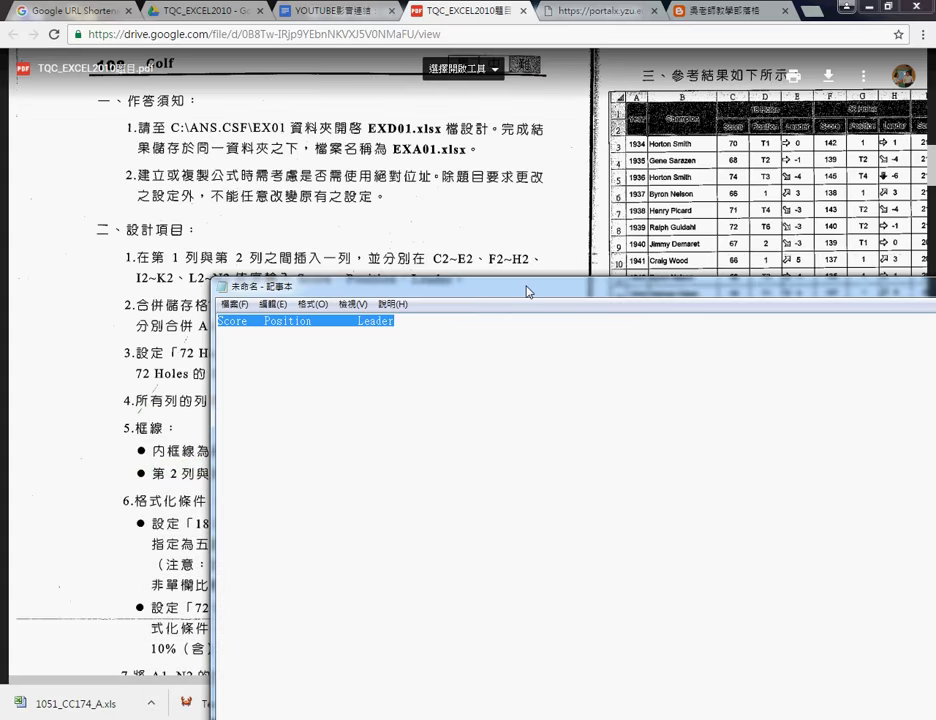
{"action": "mouse_move", "coordinate": [313, 705]}
{"action": "left_click", "coordinate": [412, 660]}
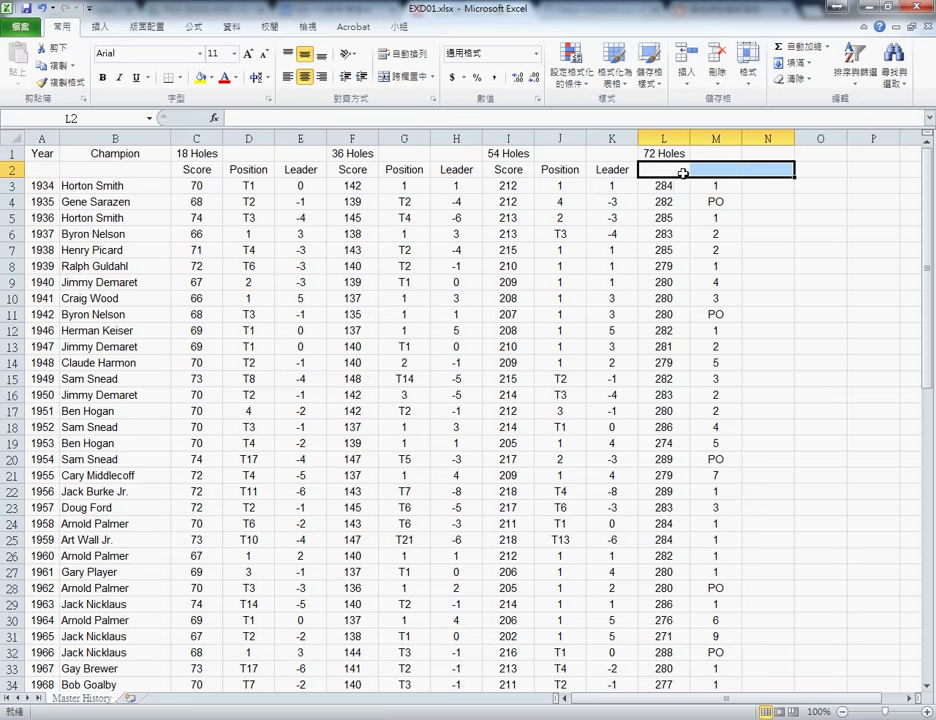
{"action": "scroll", "coordinate": [705, 200], "scroll_direction": "down", "scroll_amount": 3}
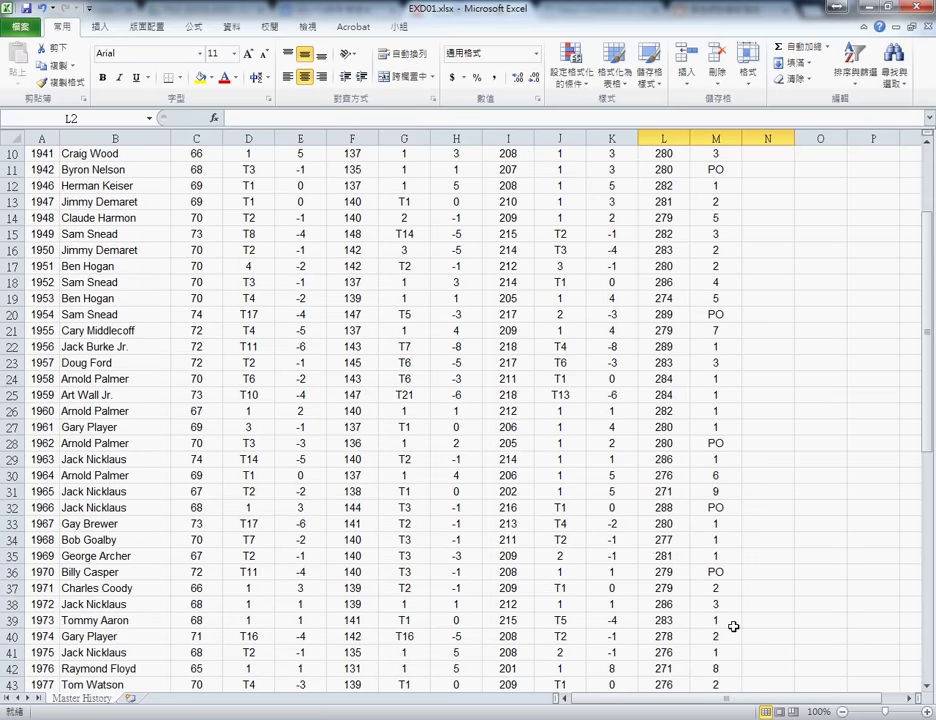
{"action": "left_click_drag", "start_coordinate": [668, 700], "coordinate": [668, 702]}
{"action": "scroll", "coordinate": [662, 511], "scroll_direction": "up", "scroll_amount": 3}
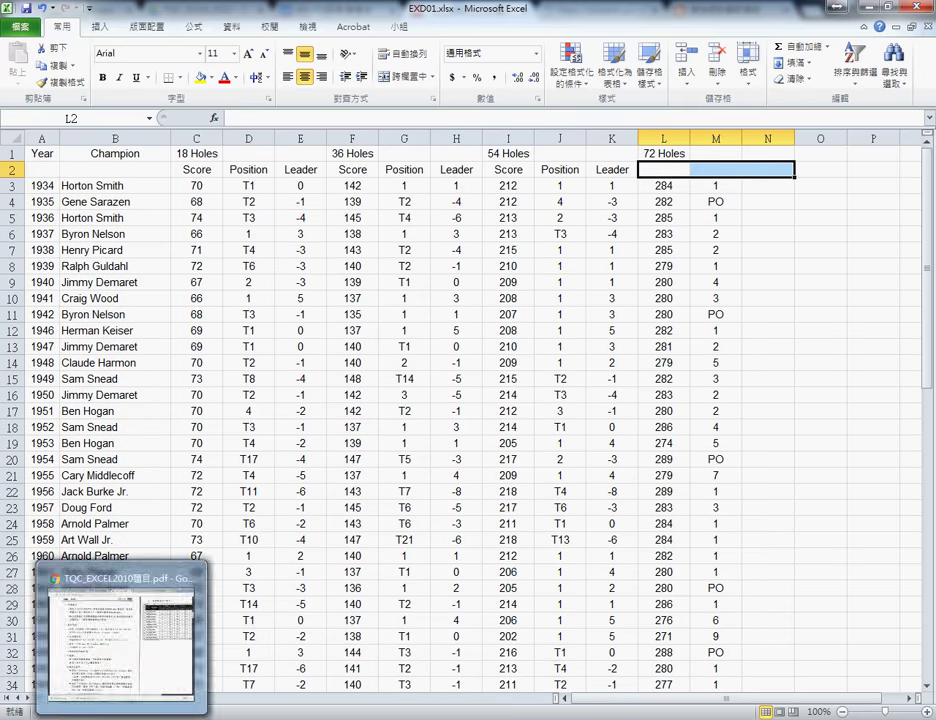
{"action": "left_click", "coordinate": [137, 674]}
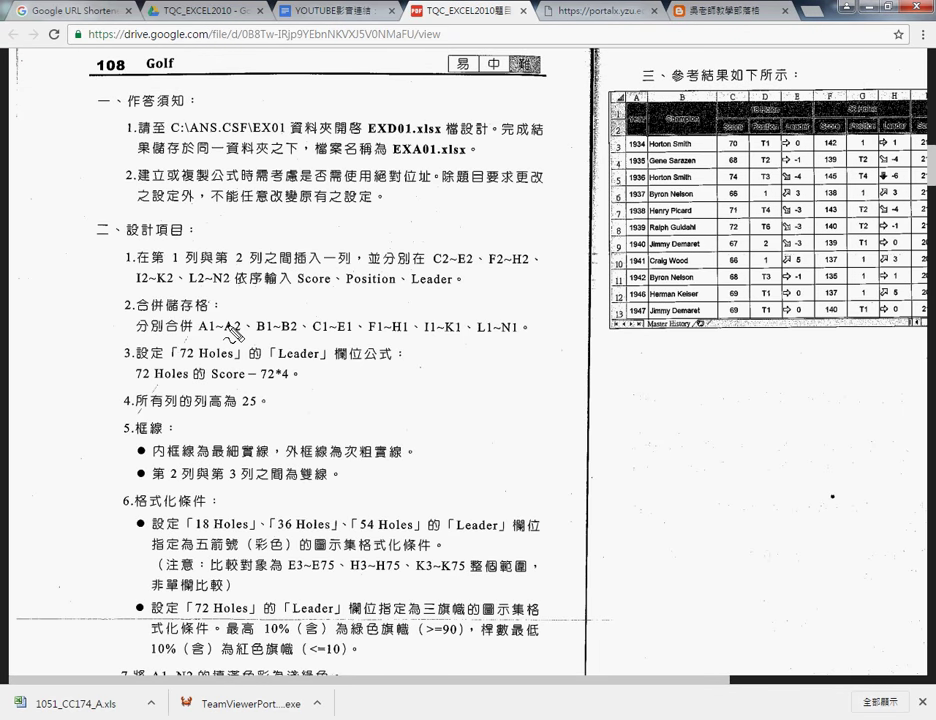
Step: Mark the merge-cells requirement and the merged Year, Champion and Holes headers in the sample
{"action": "left_click_drag", "start_coordinate": [137, 313], "coordinate": [208, 312]}
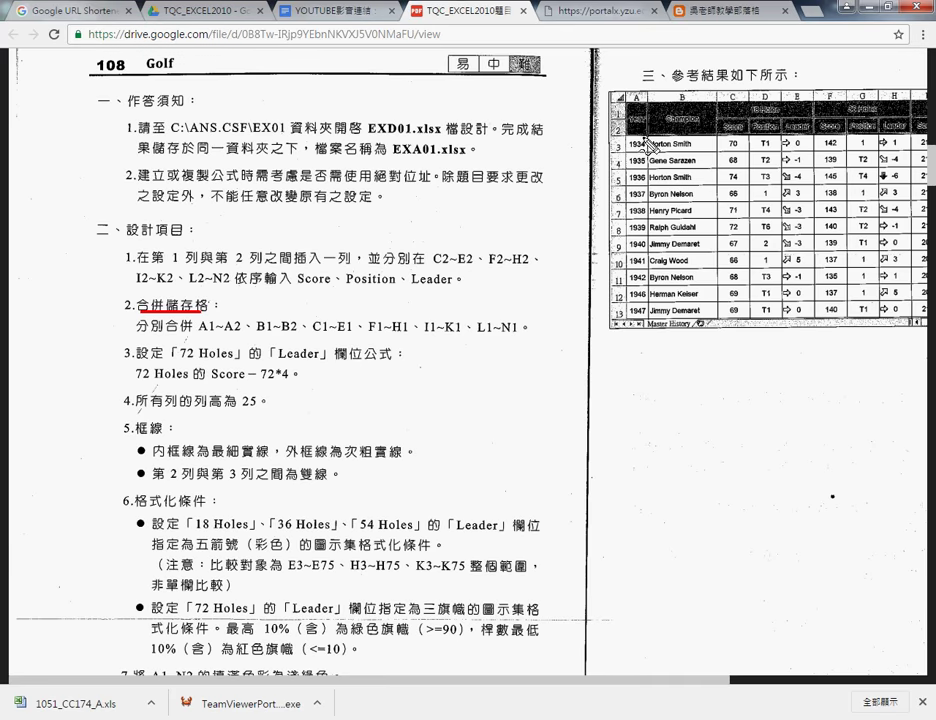
{"action": "left_click_drag", "start_coordinate": [628, 101], "coordinate": [629, 134]}
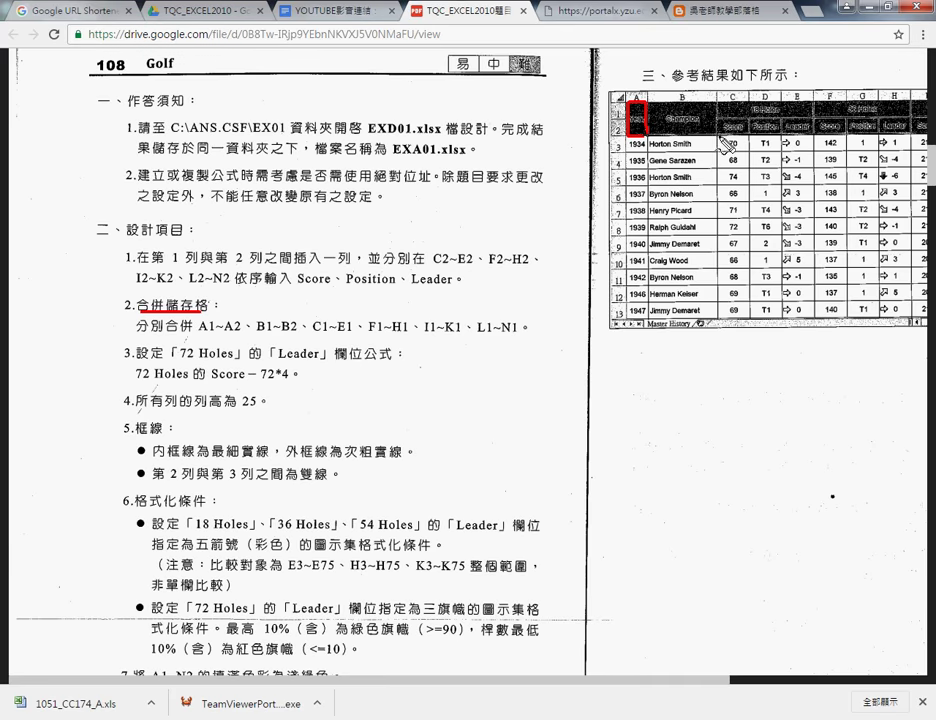
{"action": "left_click_drag", "start_coordinate": [708, 106], "coordinate": [710, 110]}
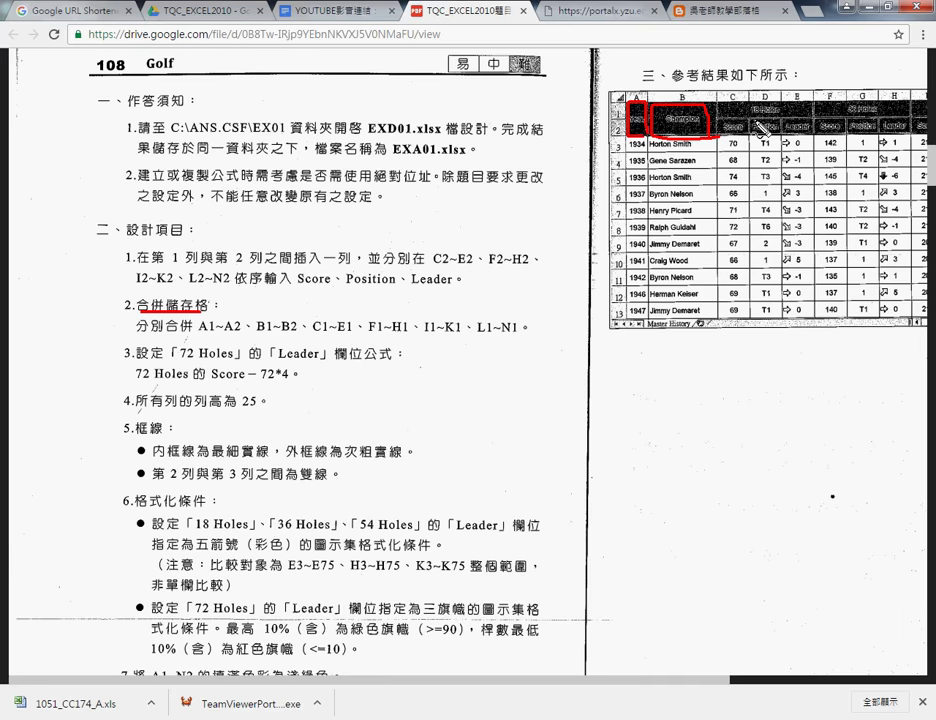
{"action": "left_click_drag", "start_coordinate": [724, 101], "coordinate": [726, 116]}
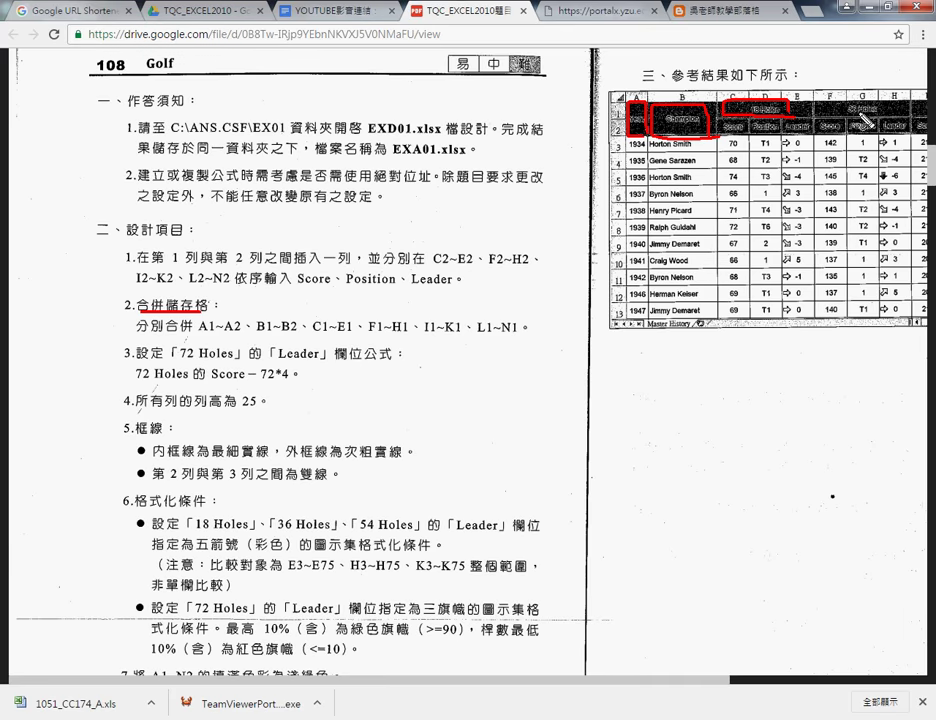
{"action": "left_click_drag", "start_coordinate": [832, 101], "coordinate": [834, 116]}
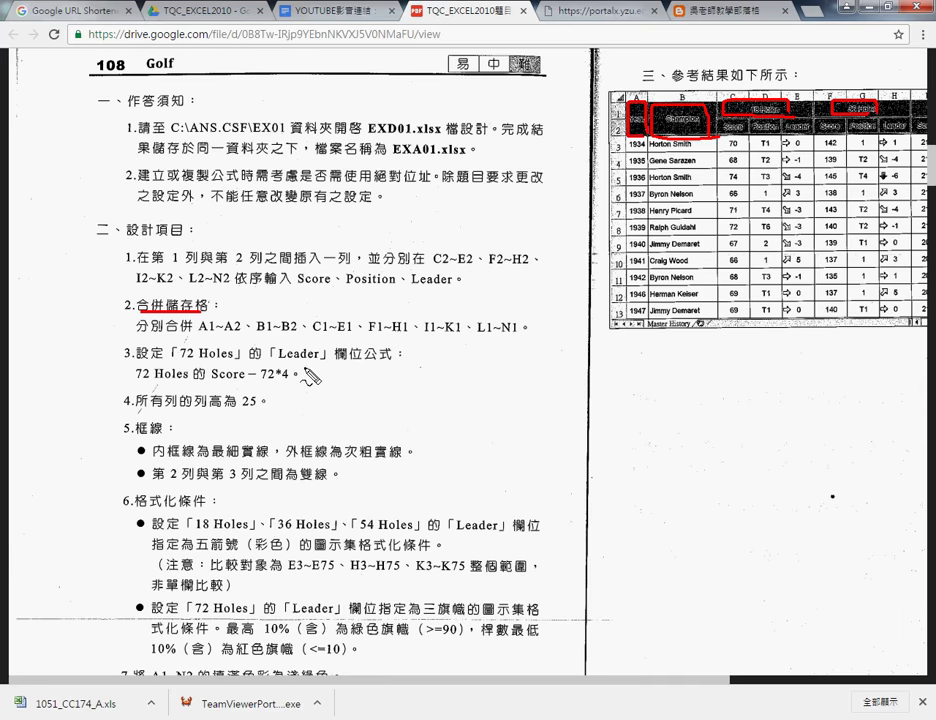
Step: Underline the 72 Holes Leader formula (Score, 72*4), row height 25 and border styles, then clear the marks
{"action": "left_click_drag", "start_coordinate": [278, 363], "coordinate": [320, 363]}
{"action": "left_click_drag", "start_coordinate": [178, 363], "coordinate": [233, 363]}
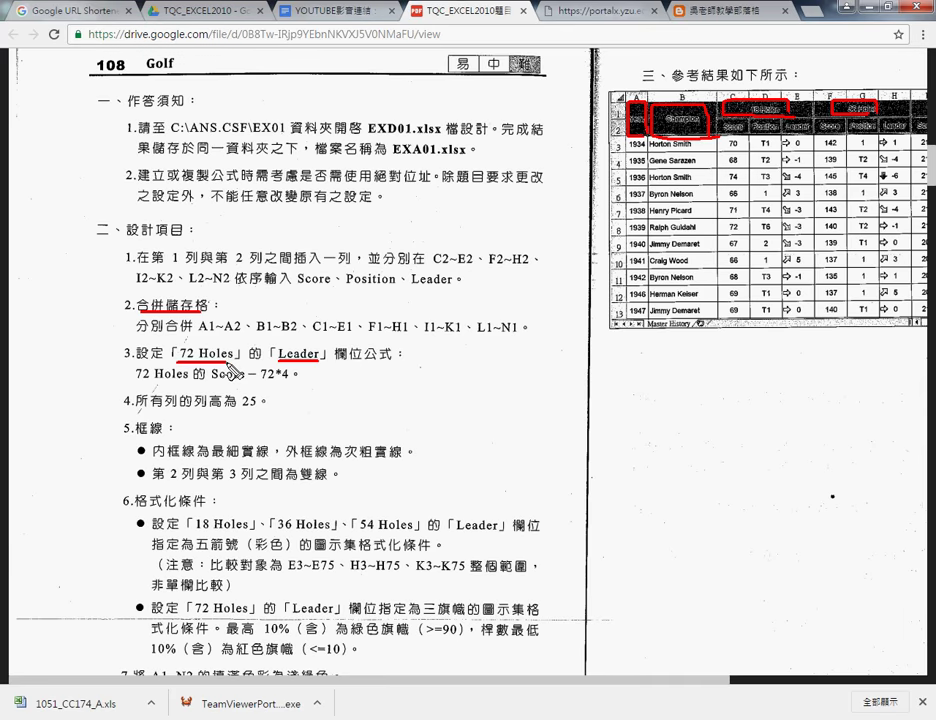
{"action": "left_click_drag", "start_coordinate": [211, 383], "coordinate": [244, 383]}
{"action": "left_click_drag", "start_coordinate": [261, 383], "coordinate": [293, 383]}
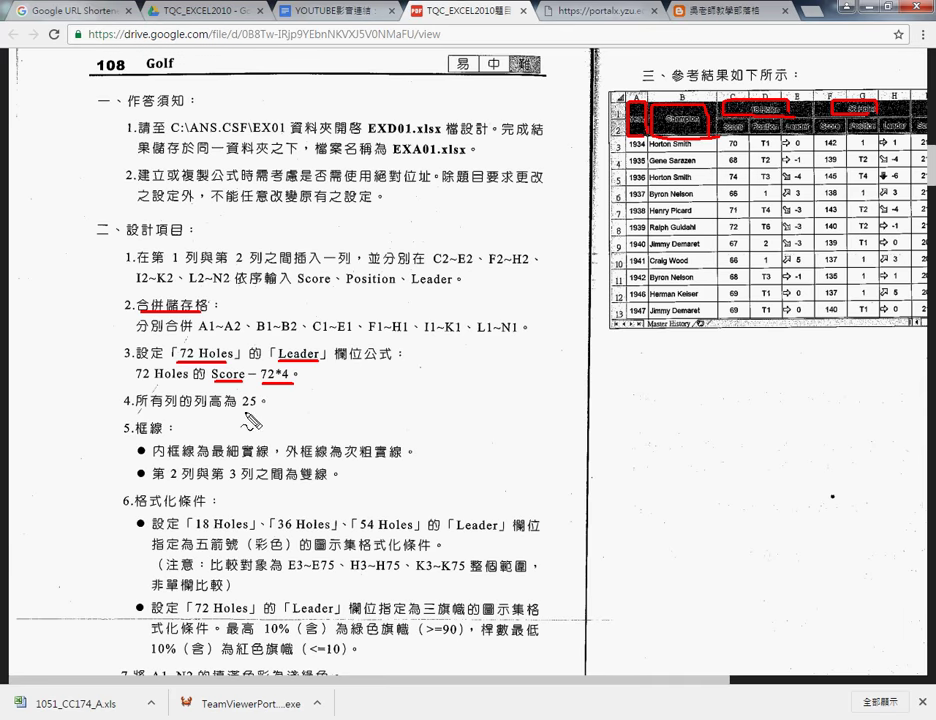
{"action": "left_click_drag", "start_coordinate": [236, 408], "coordinate": [258, 408]}
{"action": "mouse_move", "coordinate": [262, 486]}
{"action": "left_mouse_down"}
{"action": "mouse_move", "coordinate": [107, 478]}
{"action": "mouse_move", "coordinate": [352, 492]}
{"action": "left_mouse_up"}
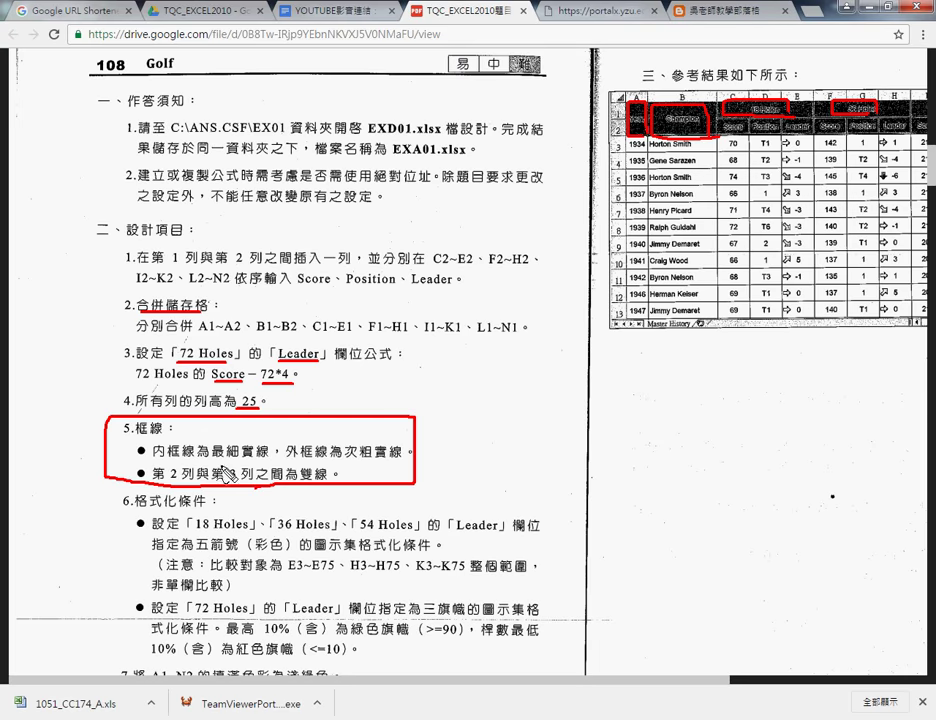
{"action": "mouse_move", "coordinate": [168, 464]}
{"action": "left_mouse_down"}
{"action": "mouse_move", "coordinate": [374, 460]}
{"action": "mouse_move", "coordinate": [355, 468]}
{"action": "left_mouse_up"}
{"action": "key", "text": "ctrl+z"}
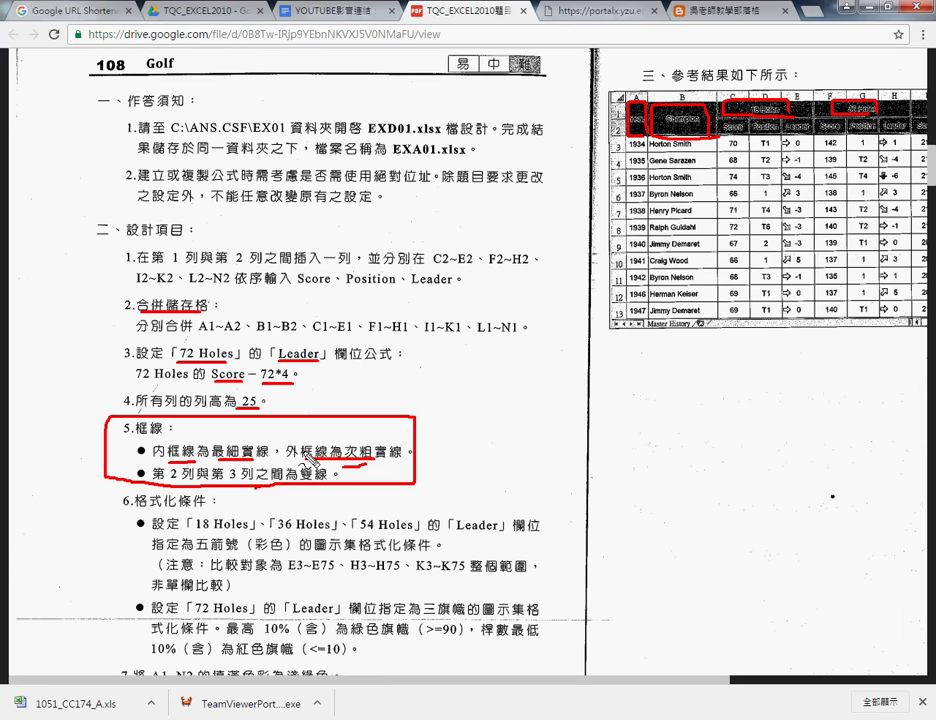
{"action": "key", "text": "Escape"}
{"action": "scroll", "coordinate": [418, 442], "scroll_direction": "down", "scroll_amount": 2}
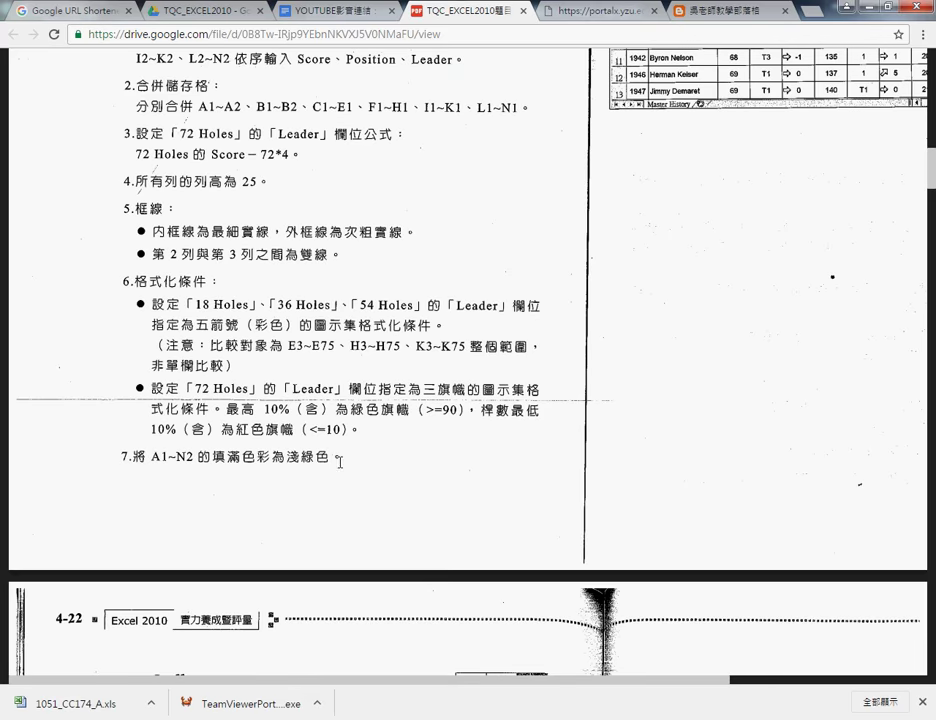
{"action": "mouse_move", "coordinate": [300, 715]}
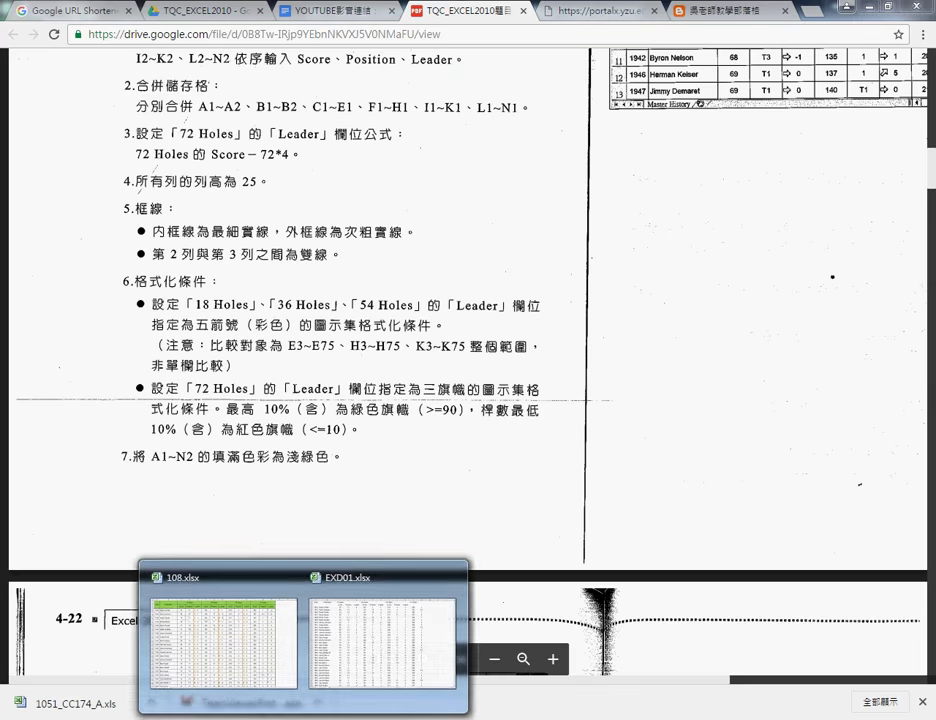
{"action": "left_click", "coordinate": [258, 665]}
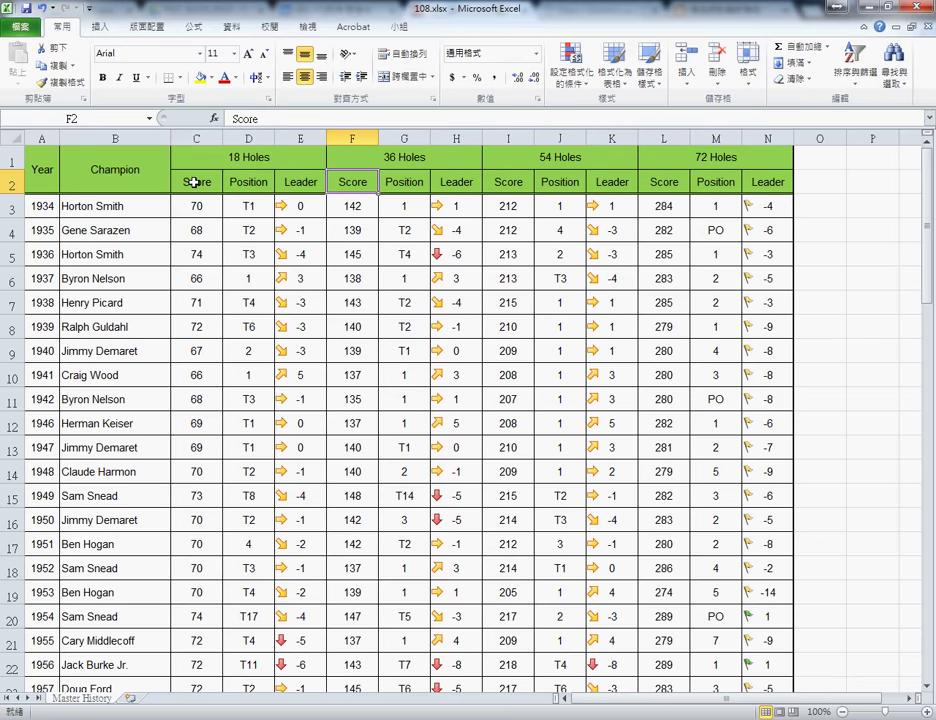
{"action": "left_click_drag", "start_coordinate": [192, 180], "coordinate": [768, 183]}
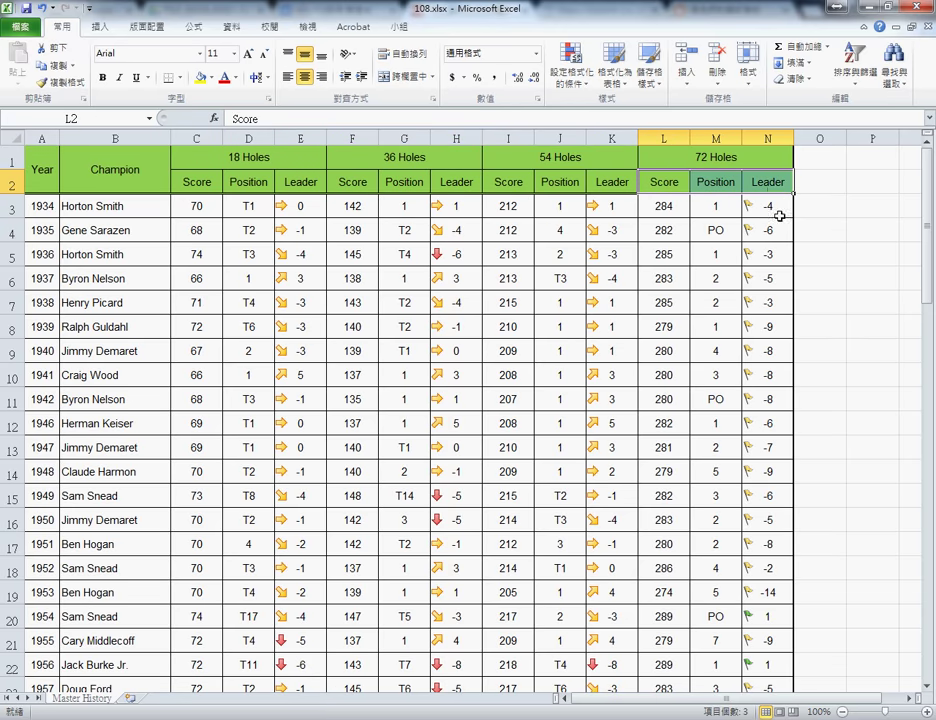
{"action": "left_click", "coordinate": [772, 206]}
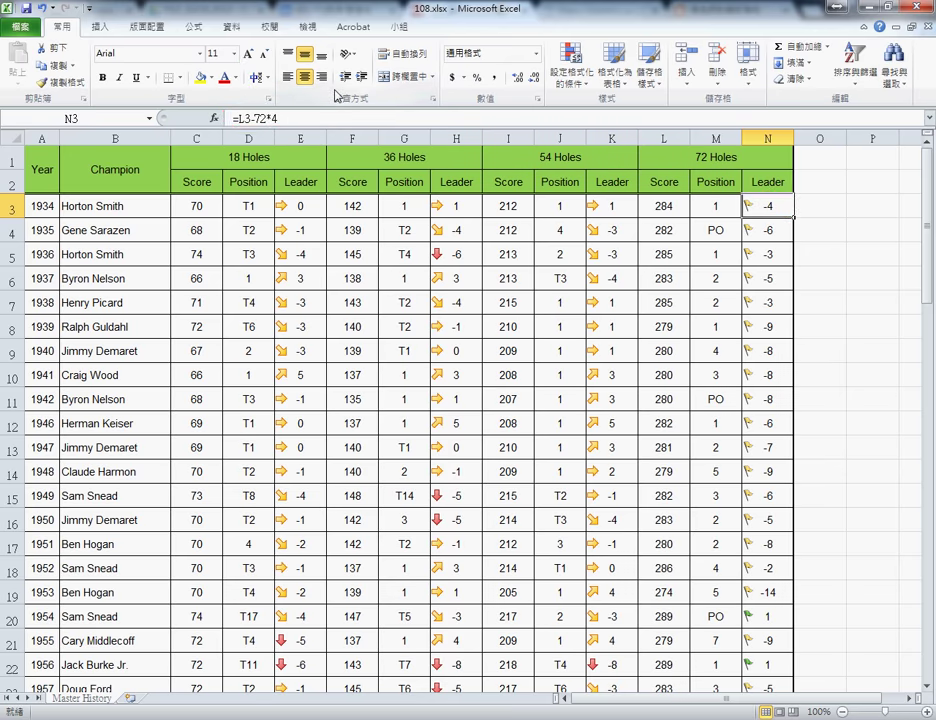
{"action": "left_click", "coordinate": [43, 171]}
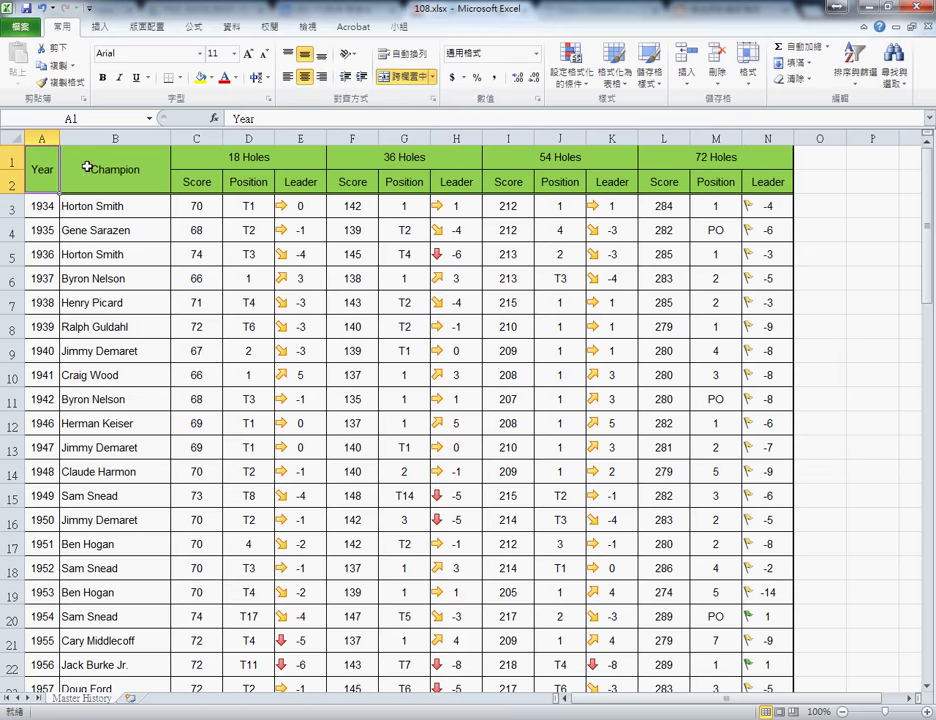
{"action": "left_click", "coordinate": [118, 168]}
{"action": "left_click", "coordinate": [268, 158]}
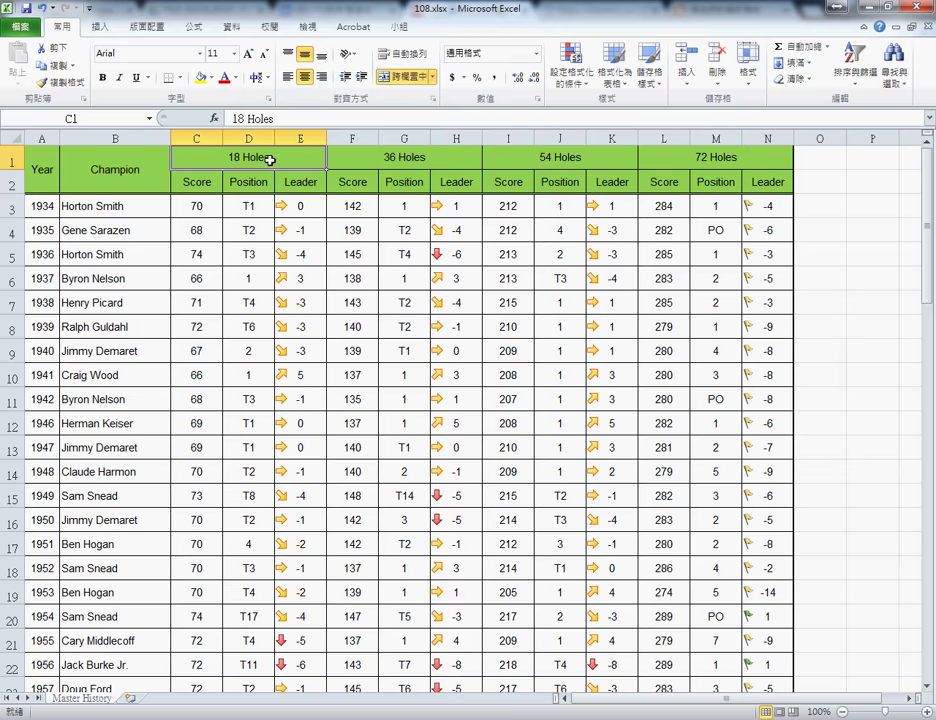
{"action": "left_click", "coordinate": [387, 158]}
{"action": "left_click", "coordinate": [550, 158]}
{"action": "left_click", "coordinate": [712, 162]}
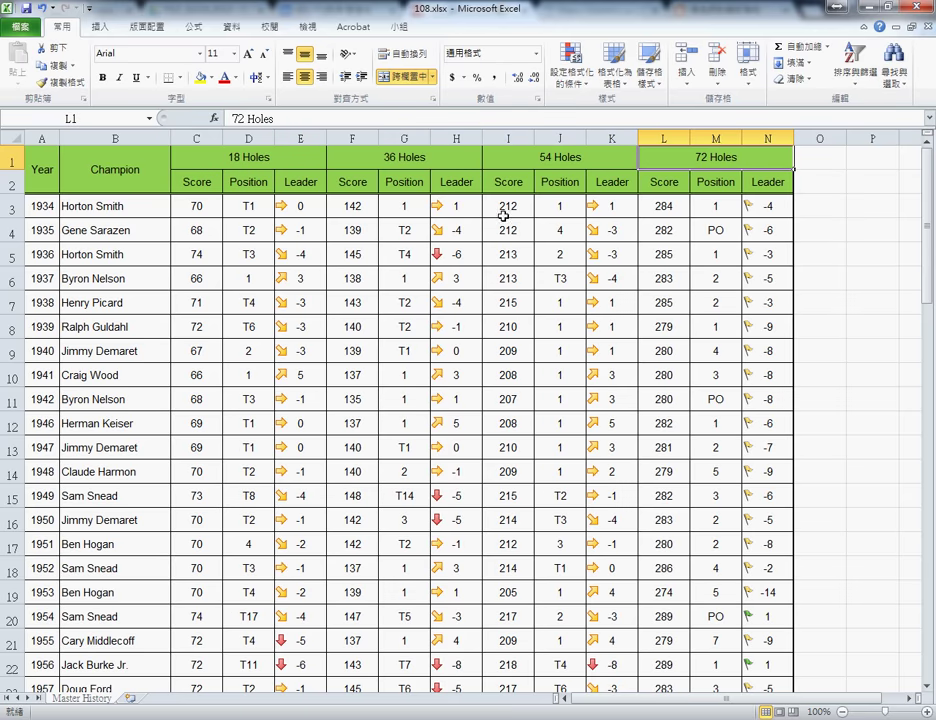
{"action": "mouse_move", "coordinate": [288, 195]}
{"action": "left_mouse_down"}
{"action": "mouse_move", "coordinate": [290, 219]}
{"action": "mouse_move", "coordinate": [286, 197]}
{"action": "left_mouse_up"}
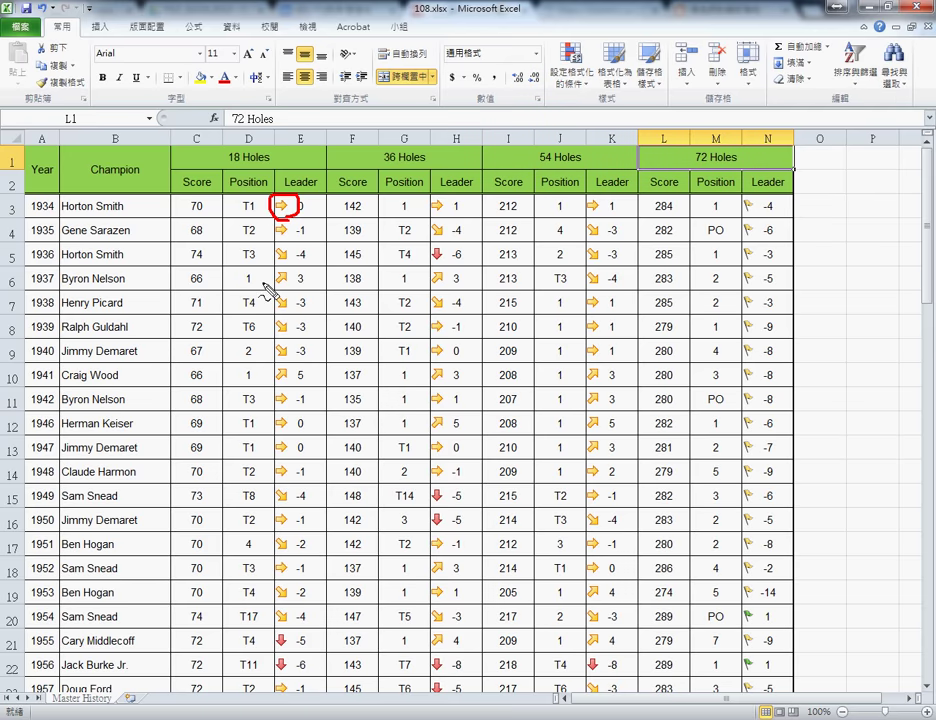
Step: Mark the arrow and flag icons on the example sheet, then minimize the browser
{"action": "mouse_move", "coordinate": [279, 243]}
{"action": "left_mouse_down"}
{"action": "mouse_move", "coordinate": [306, 261]}
{"action": "mouse_move", "coordinate": [280, 285]}
{"action": "mouse_move", "coordinate": [300, 259]}
{"action": "left_mouse_up"}
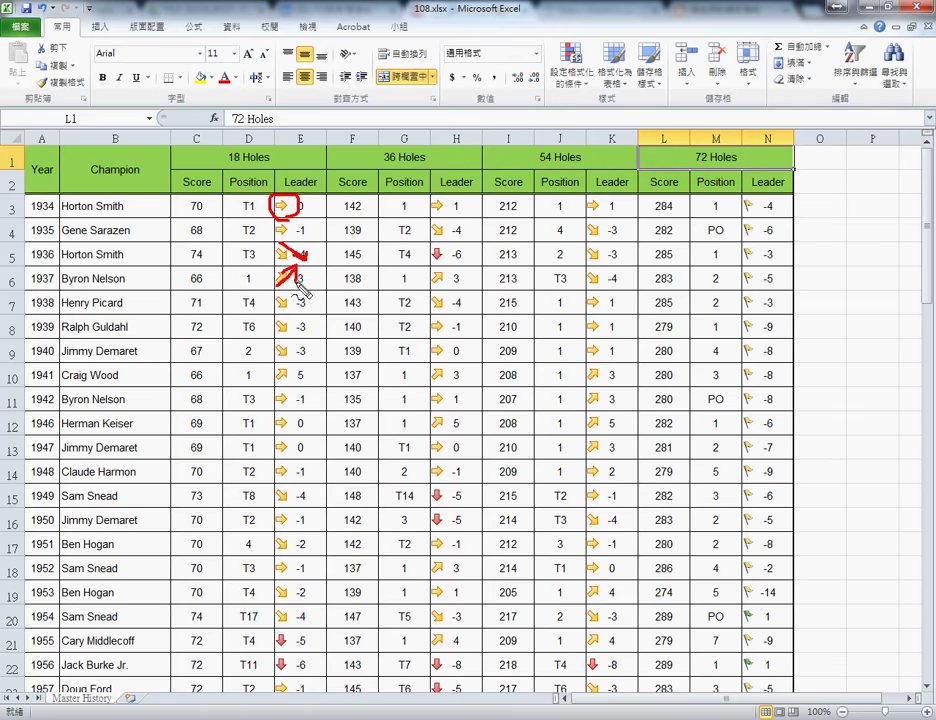
{"action": "left_click_drag", "start_coordinate": [437, 244], "coordinate": [463, 264]}
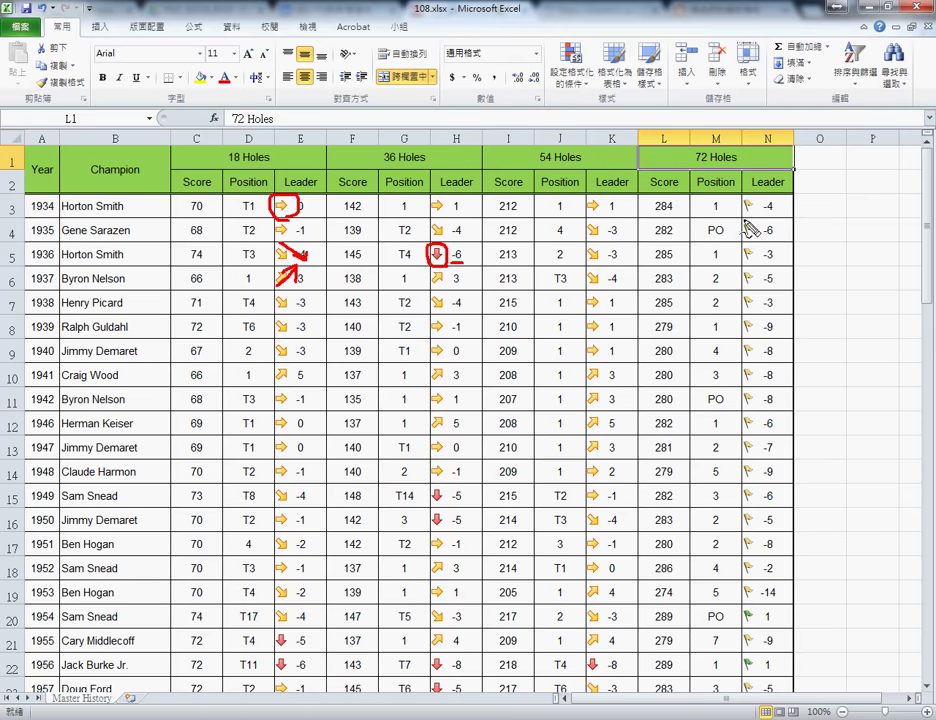
{"action": "left_click_drag", "start_coordinate": [758, 200], "coordinate": [751, 221]}
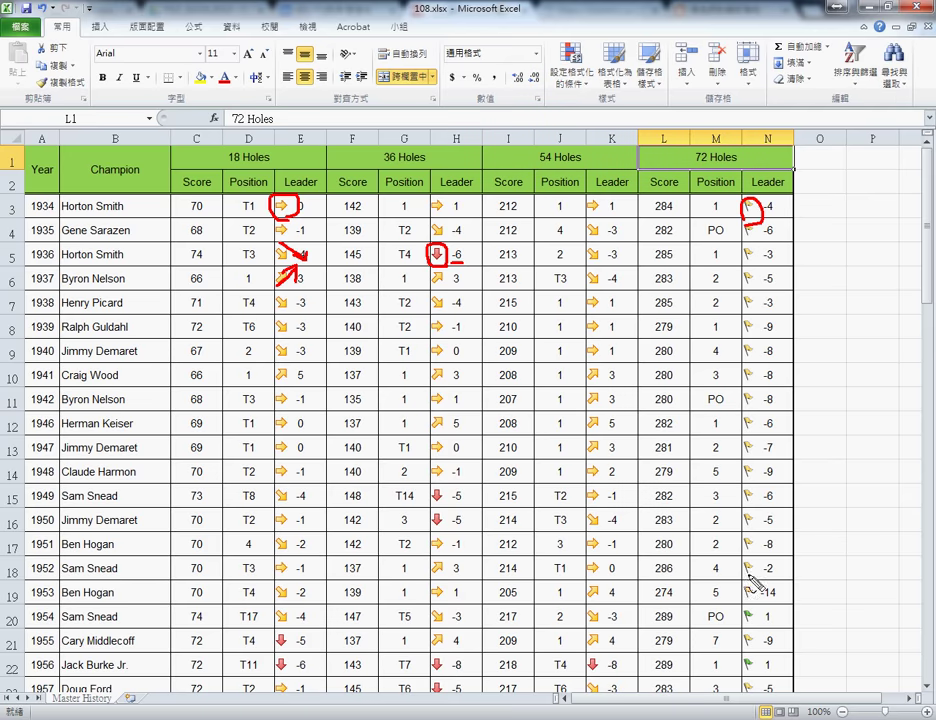
{"action": "left_click_drag", "start_coordinate": [754, 603], "coordinate": [756, 626]}
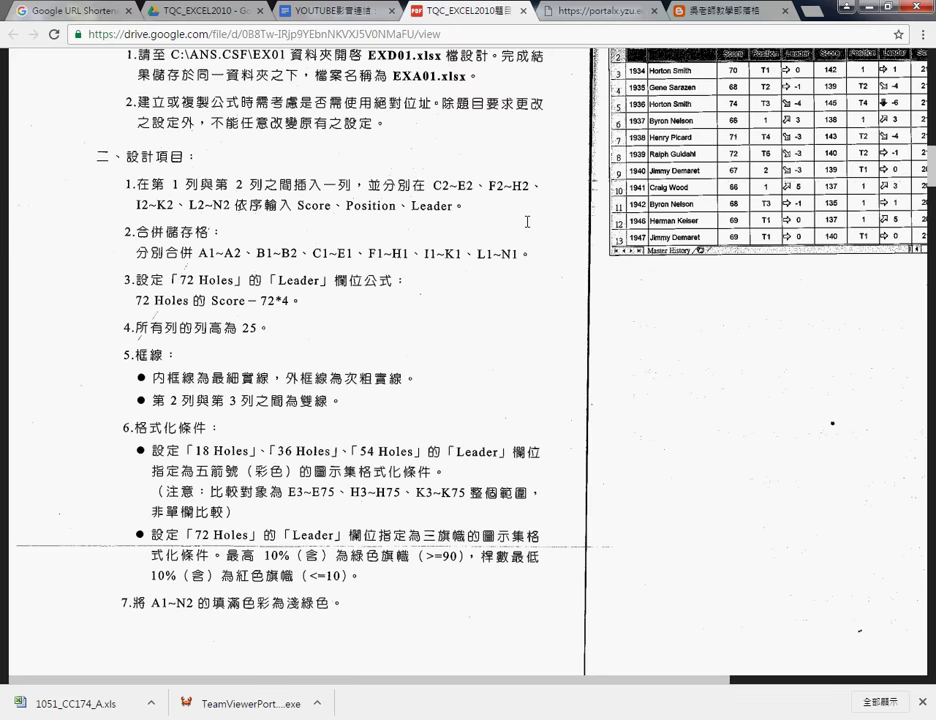
{"action": "left_click", "coordinate": [857, 6]}
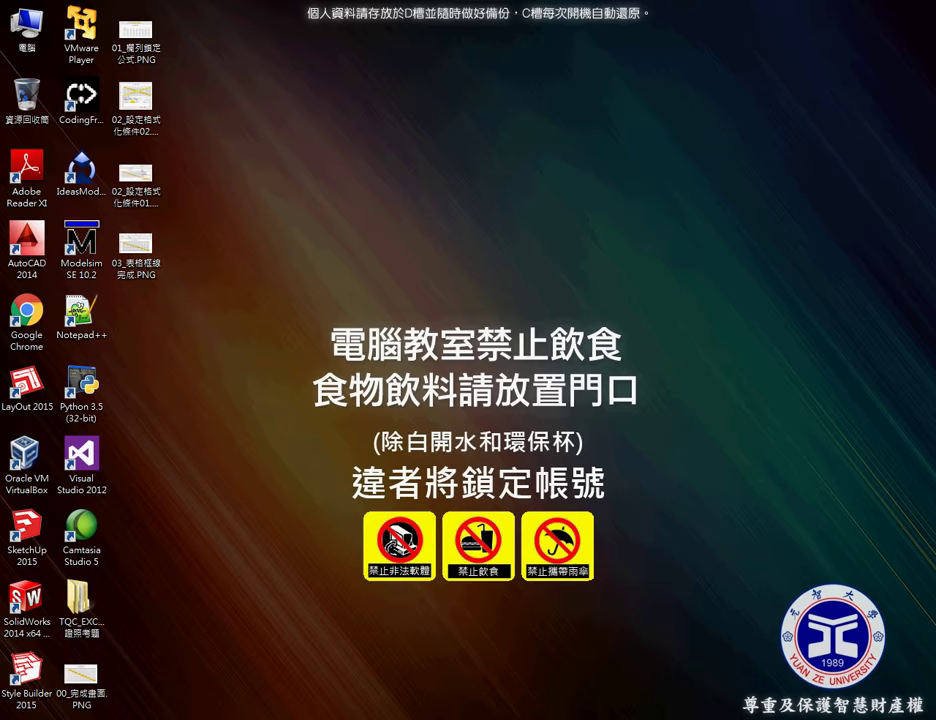
Step: Merge and centre Year over A1:A2 and Champion over B1:B2
{"action": "mouse_move", "coordinate": [309, 712]}
{"action": "left_click", "coordinate": [303, 654]}
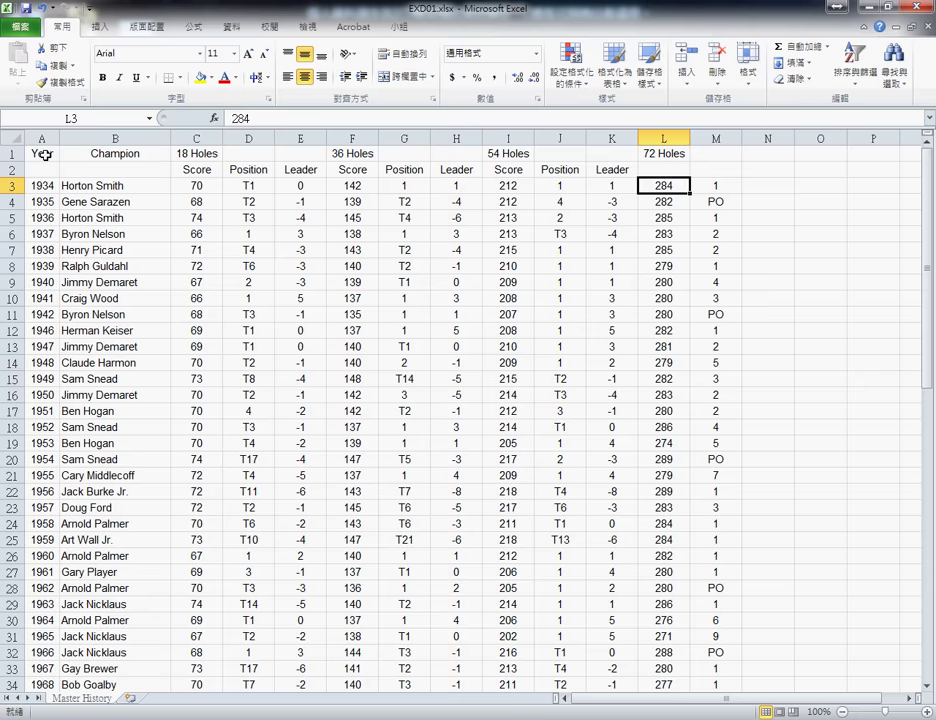
{"action": "left_click_drag", "start_coordinate": [45, 155], "coordinate": [40, 168]}
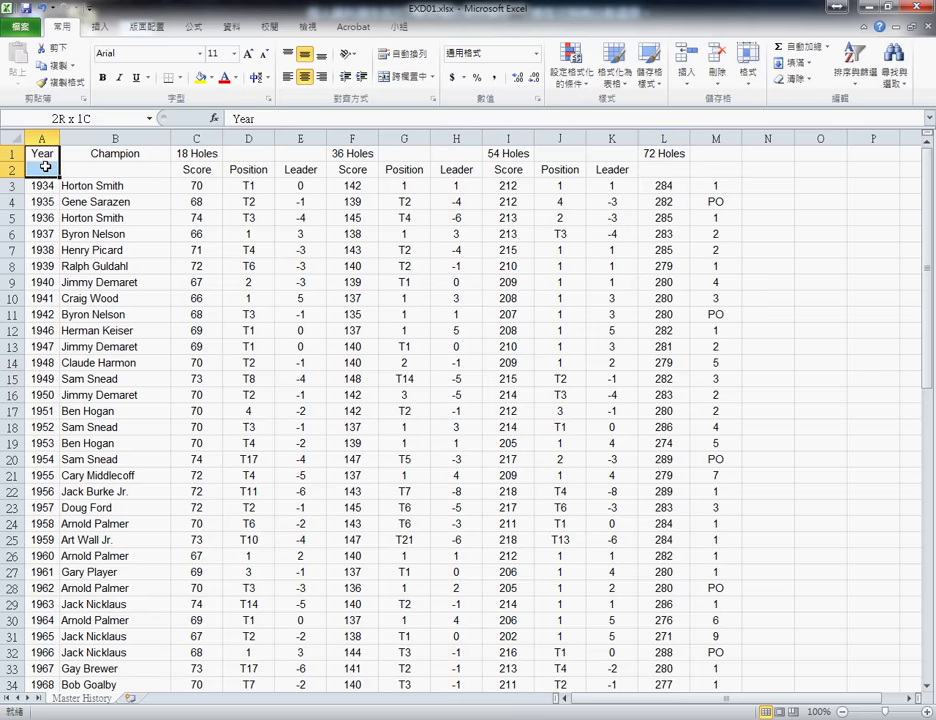
{"action": "left_click", "coordinate": [399, 78]}
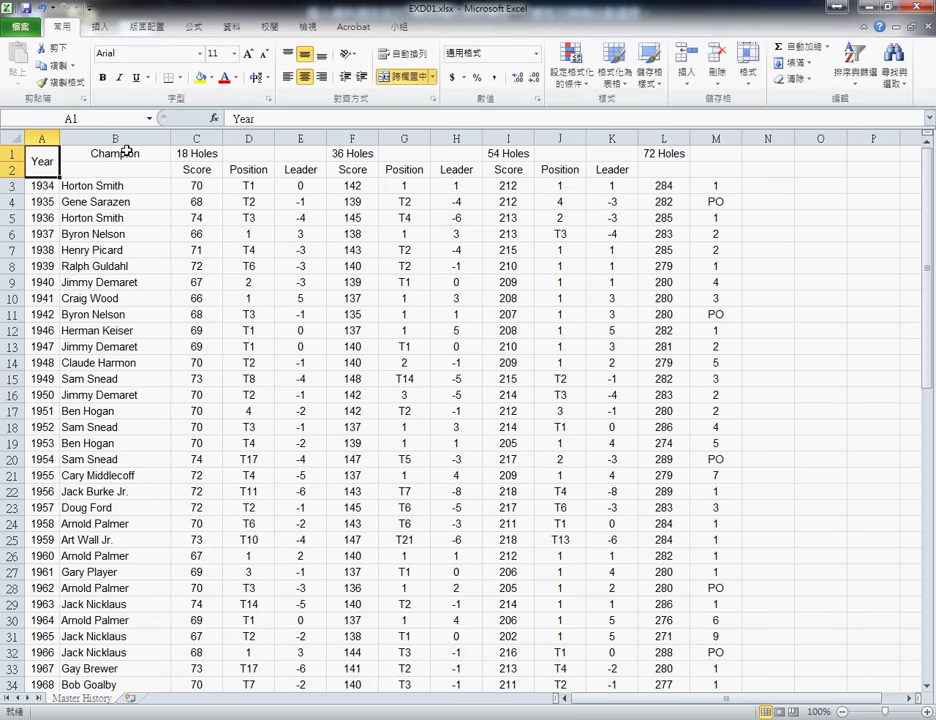
{"action": "left_click_drag", "start_coordinate": [131, 153], "coordinate": [131, 169]}
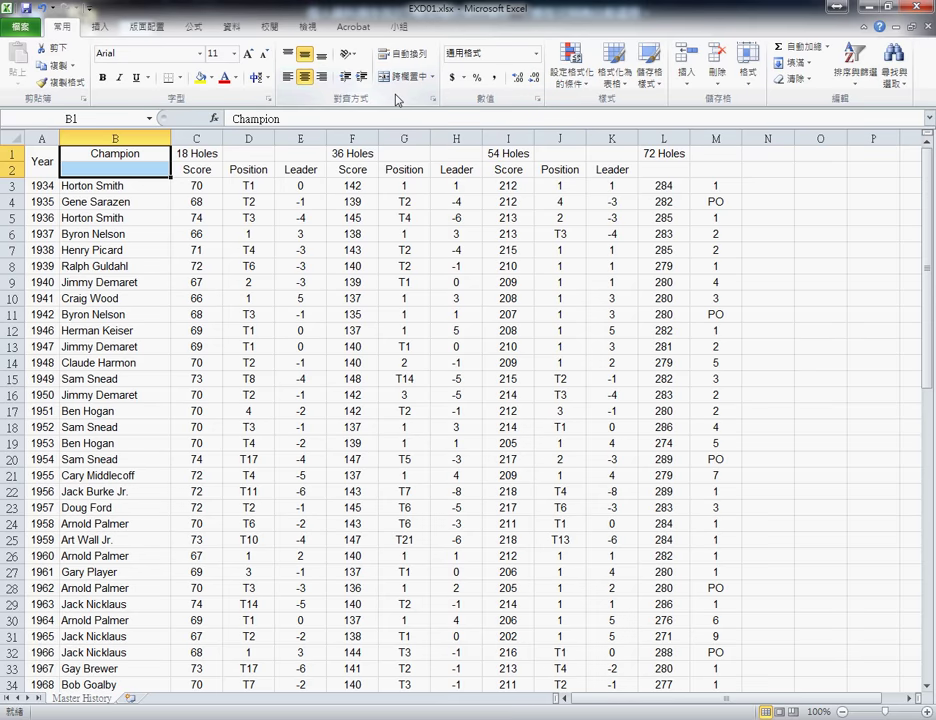
{"action": "left_click", "coordinate": [400, 76]}
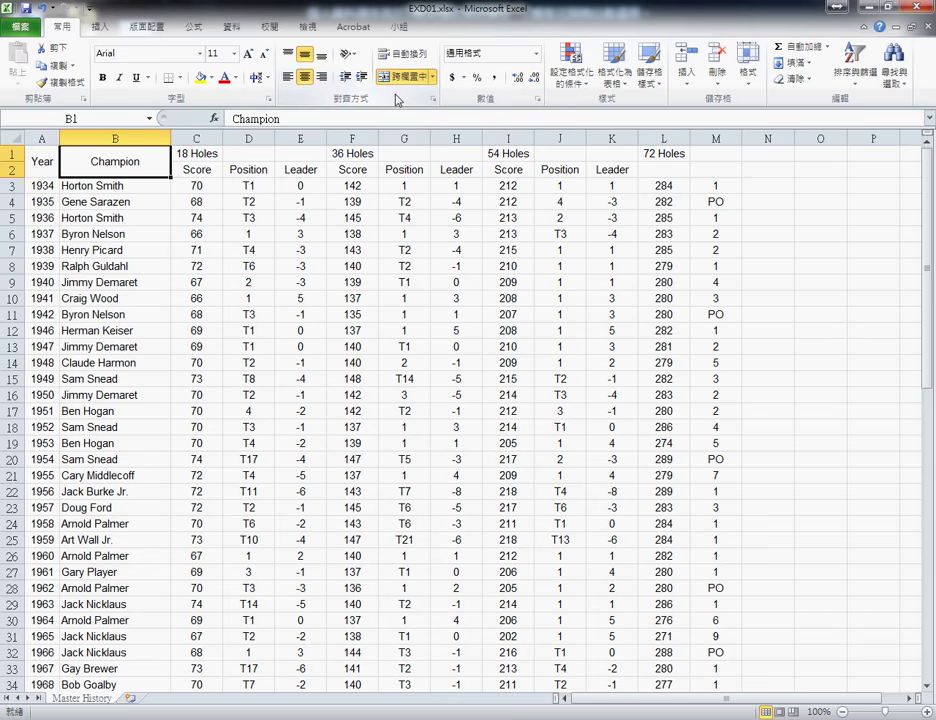
Step: Merge and centre the Holes headers over C1:E1, F1:H1, I1:K1 and L1:N1
{"action": "left_click_drag", "start_coordinate": [200, 153], "coordinate": [287, 154]}
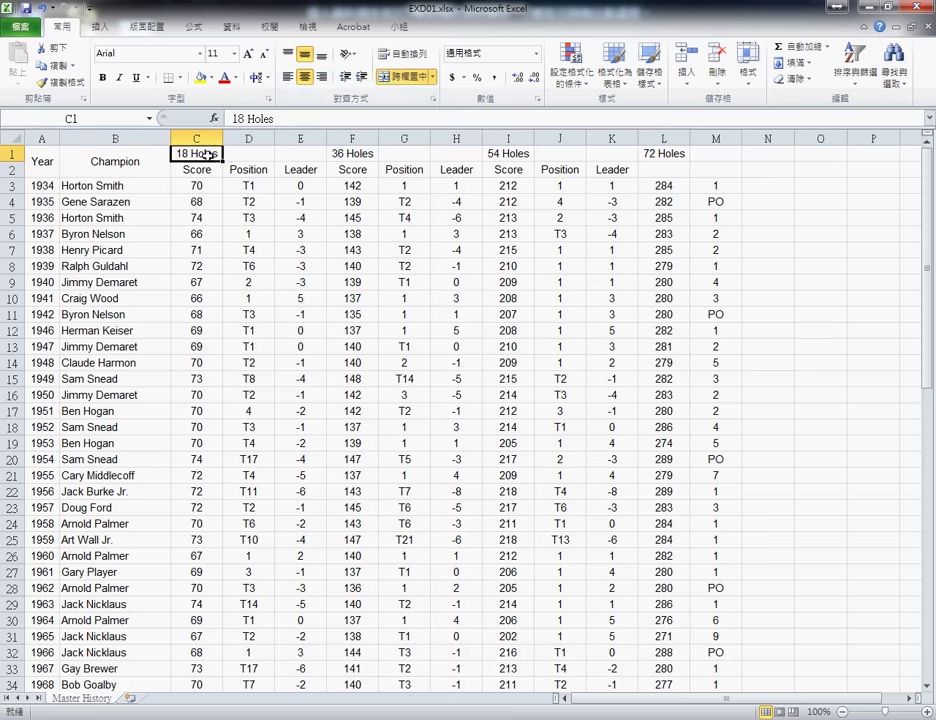
{"action": "key", "text": "F4"}
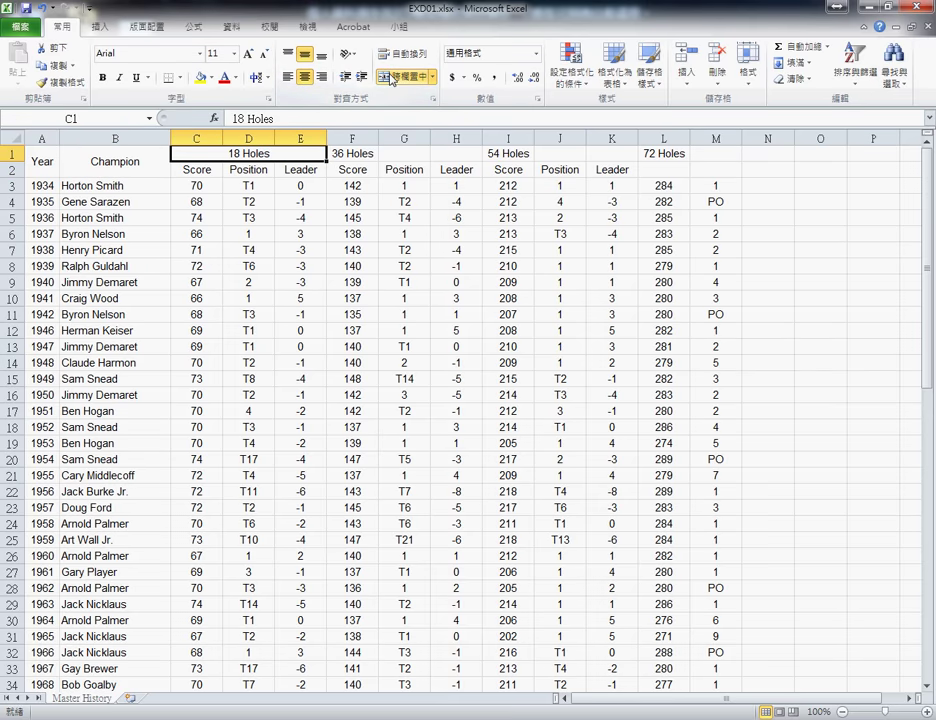
{"action": "left_click_drag", "start_coordinate": [368, 153], "coordinate": [440, 160]}
{"action": "key", "text": "alt+h"}
{"action": "key", "text": "m"}
{"action": "key", "text": "c"}
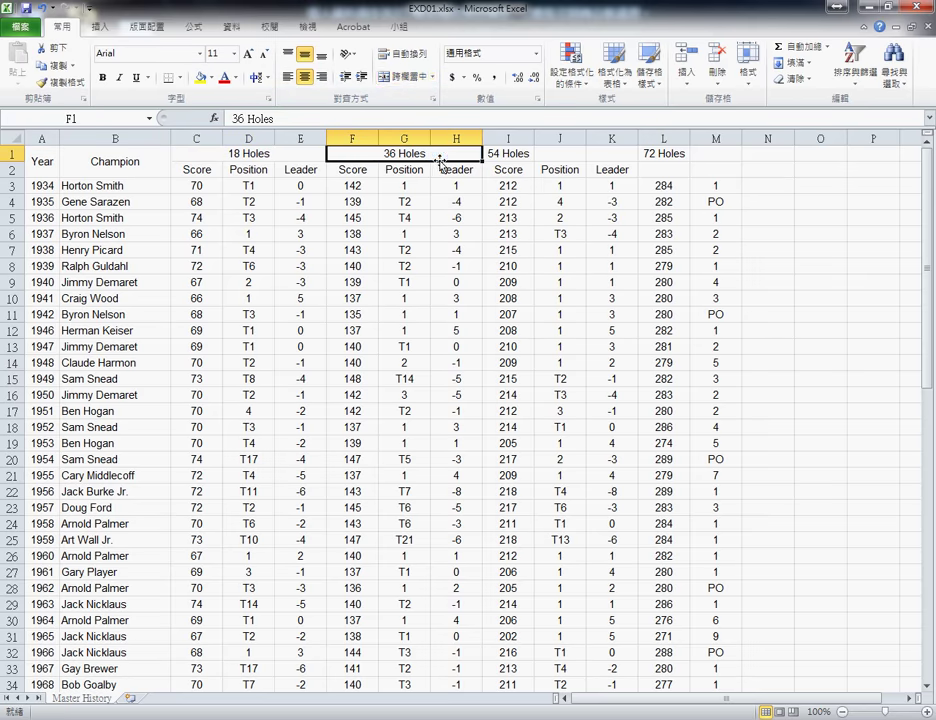
{"action": "left_click_drag", "start_coordinate": [503, 154], "coordinate": [599, 153]}
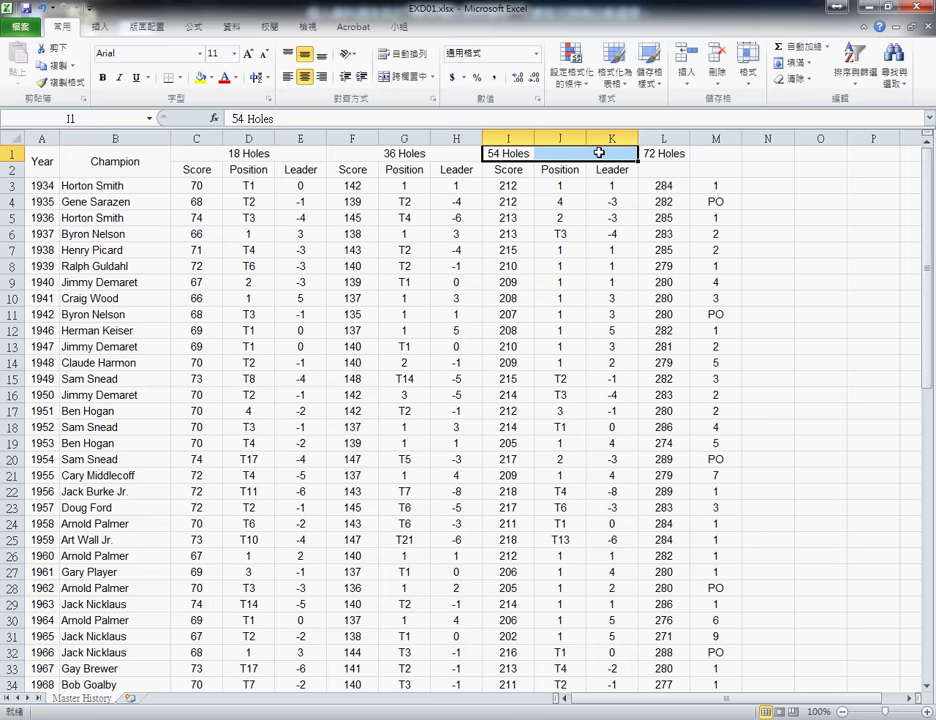
{"action": "key", "text": "F4"}
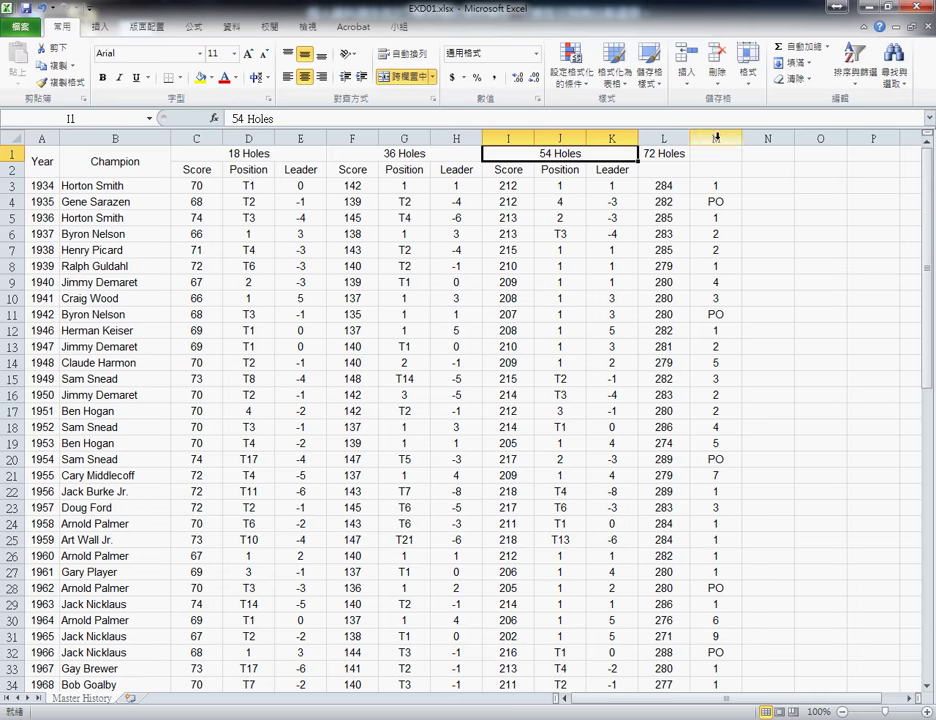
{"action": "left_click_drag", "start_coordinate": [668, 153], "coordinate": [752, 156]}
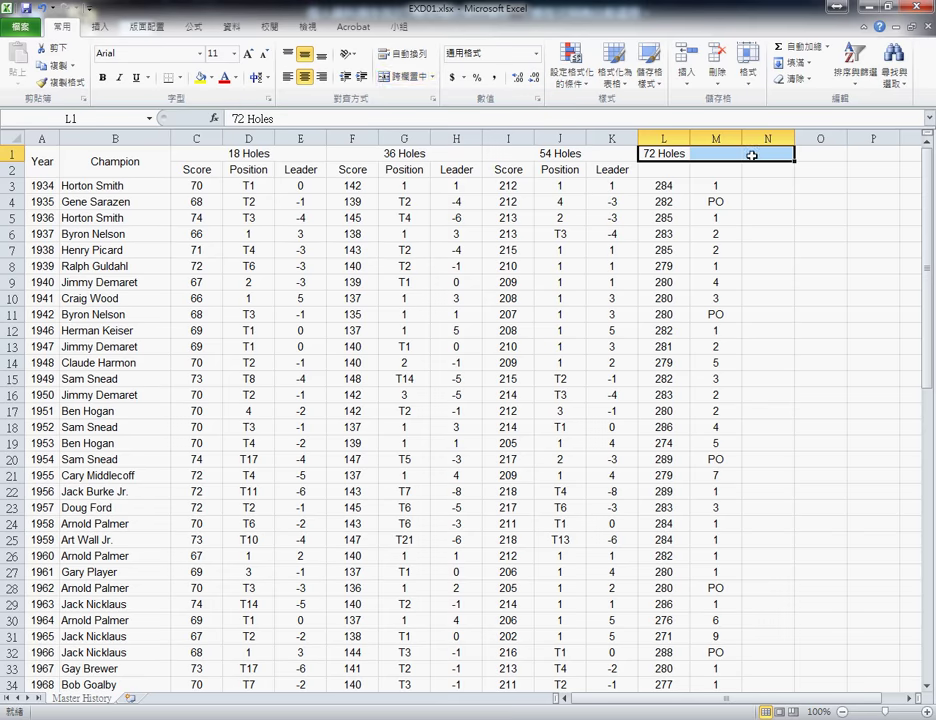
{"action": "key", "text": "F4"}
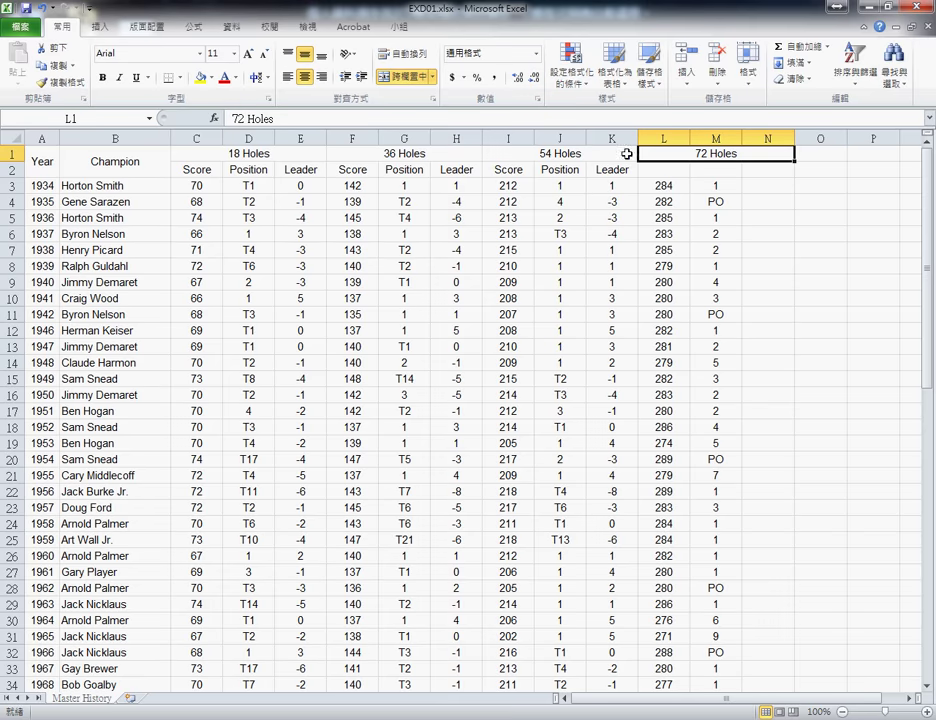
{"action": "left_click_drag", "start_coordinate": [510, 171], "coordinate": [609, 171]}
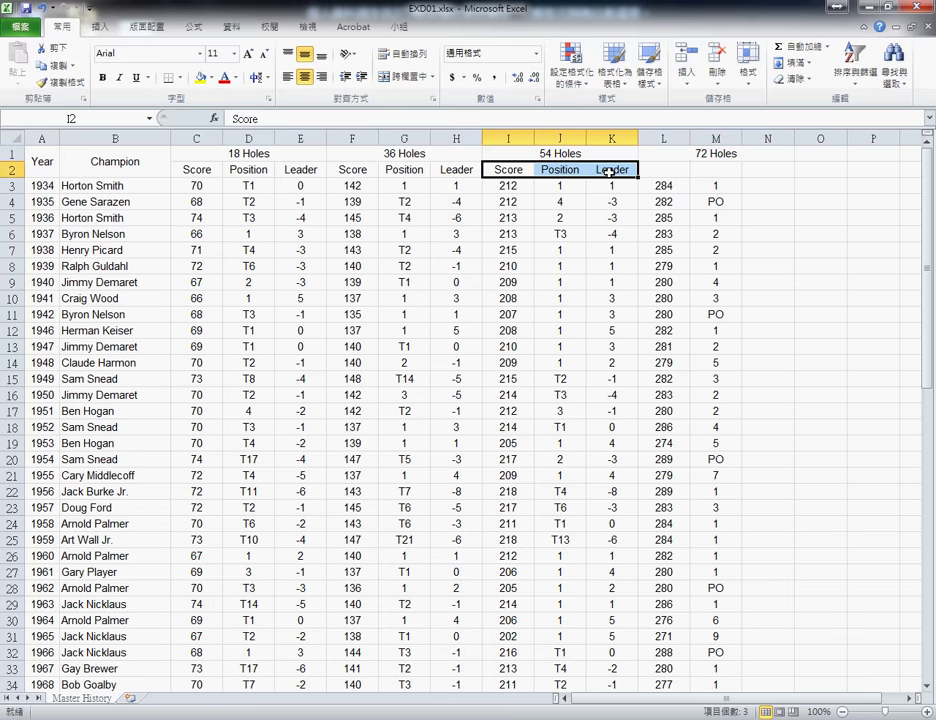
Step: Copy the I2:K2 labels into L2:N2, check the task PDF, and return to Excel
{"action": "key", "text": "ctrl+c"}
{"action": "left_click", "coordinate": [677, 171]}
{"action": "key", "text": "ctrl+v"}
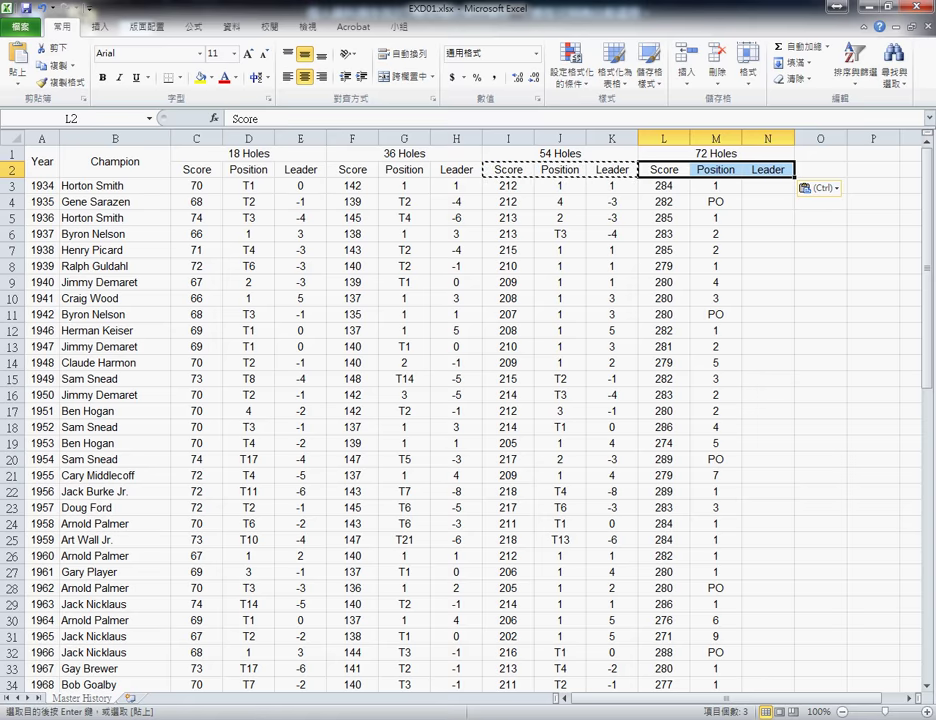
{"action": "left_click", "coordinate": [95, 620]}
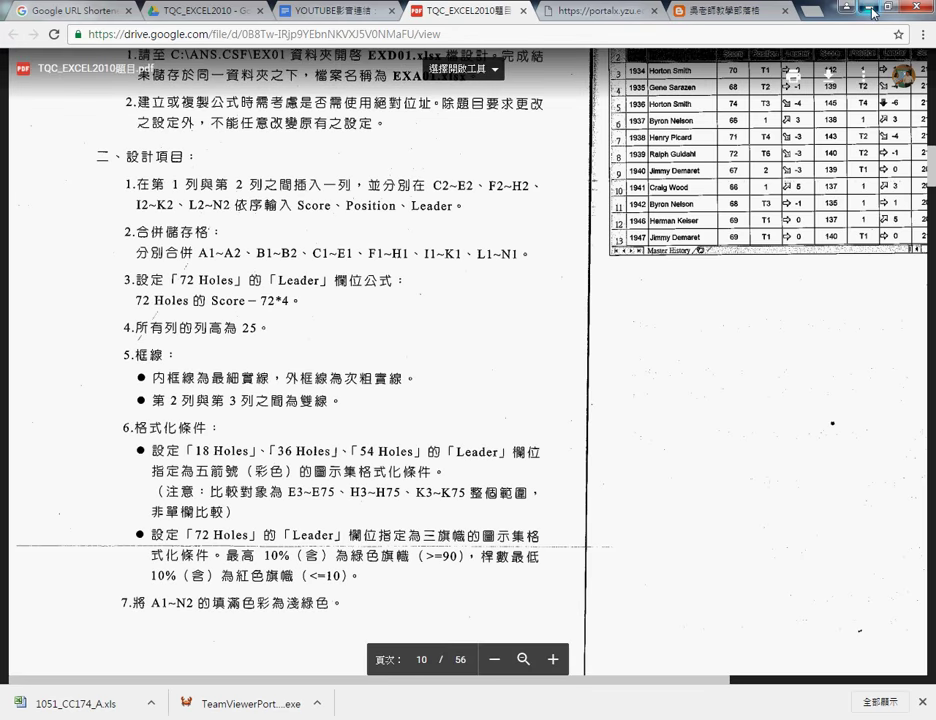
{"action": "key", "text": "alt+Tab"}
Step: Enter a first formula in N3 multiplying L3 by 72, checking the exam instructions
{"action": "left_click", "coordinate": [768, 185]}
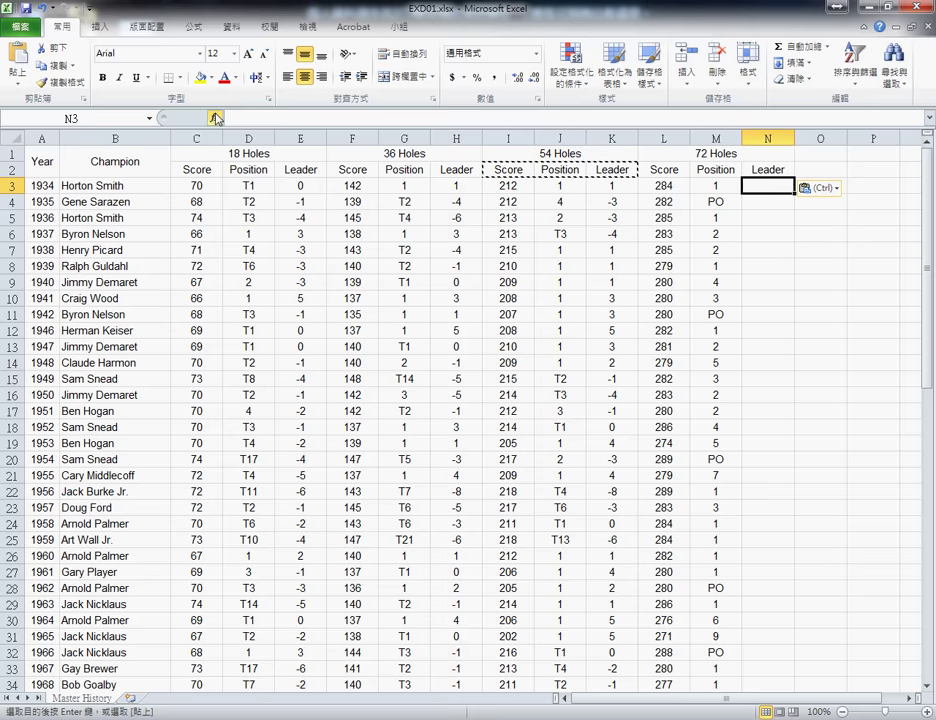
{"action": "left_click", "coordinate": [257, 122]}
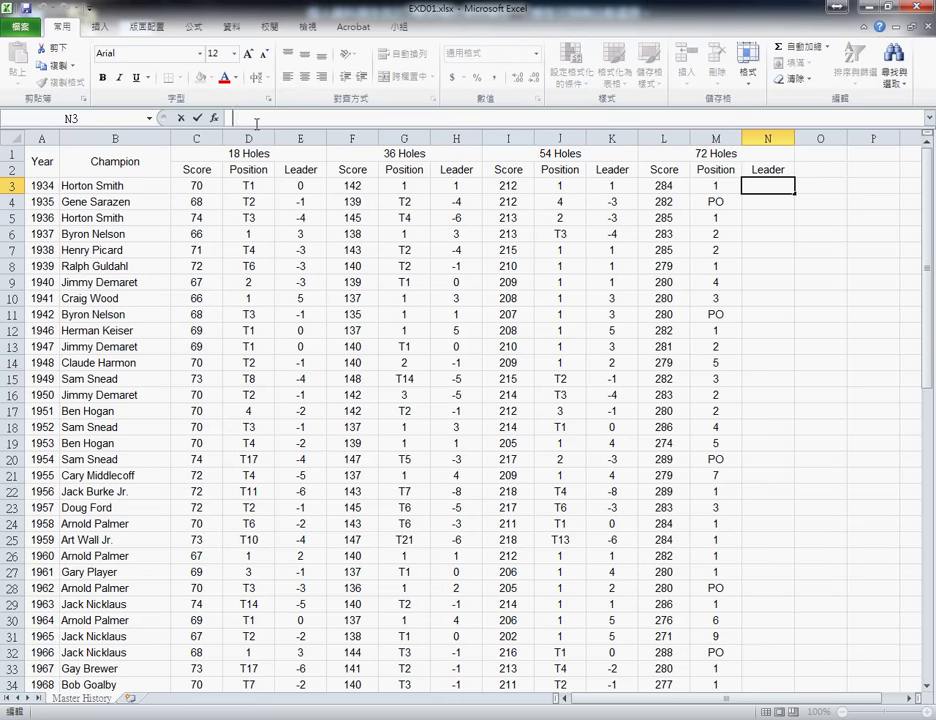
{"action": "type", "text": "J1"}
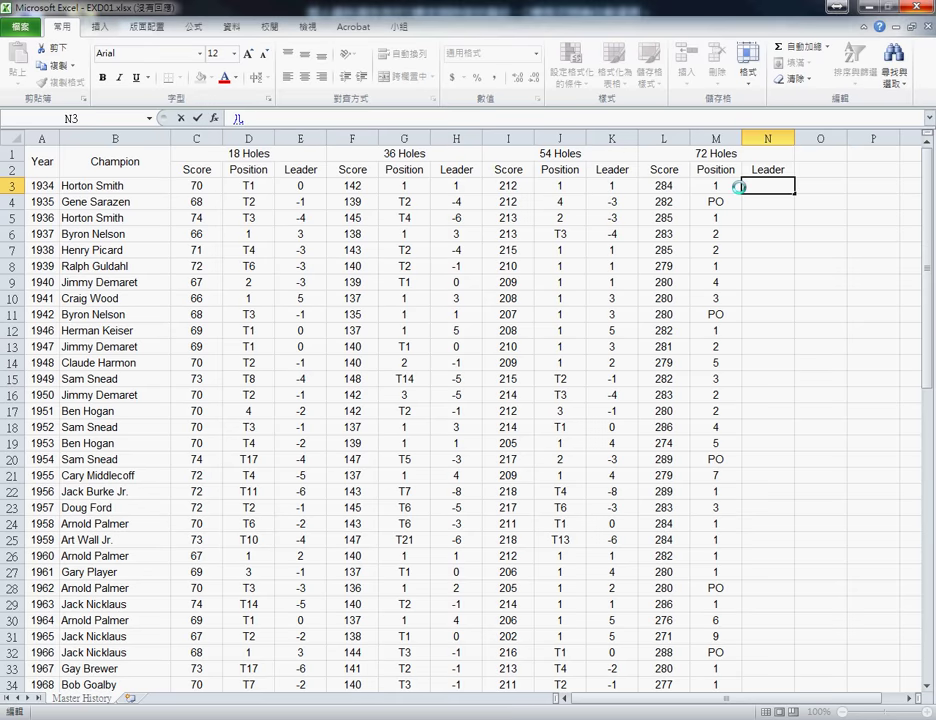
{"action": "key", "text": "Escape"}
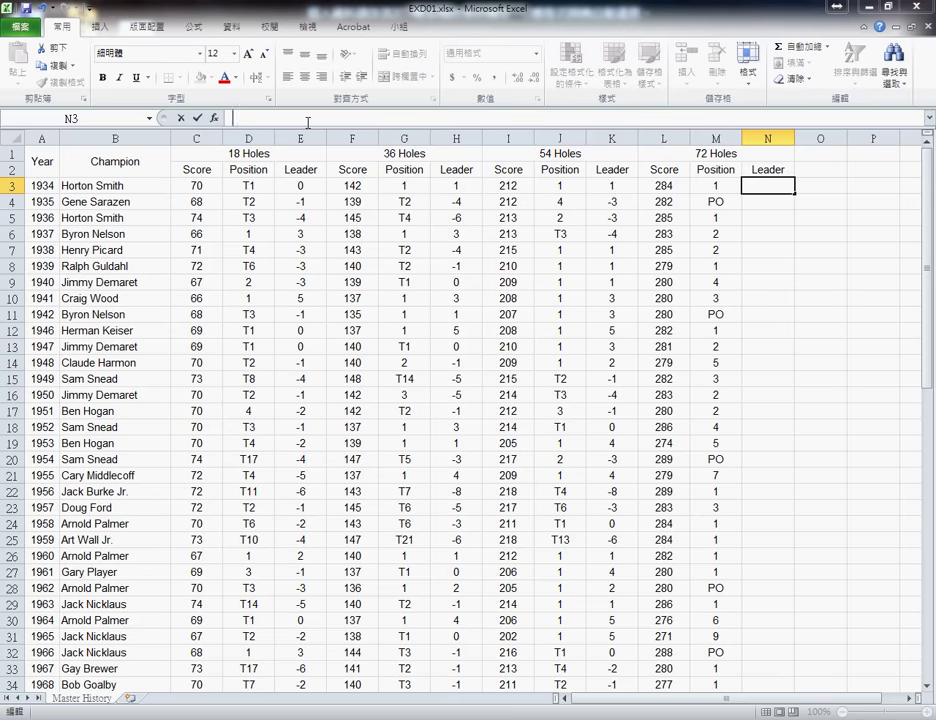
{"action": "type", "text": "="}
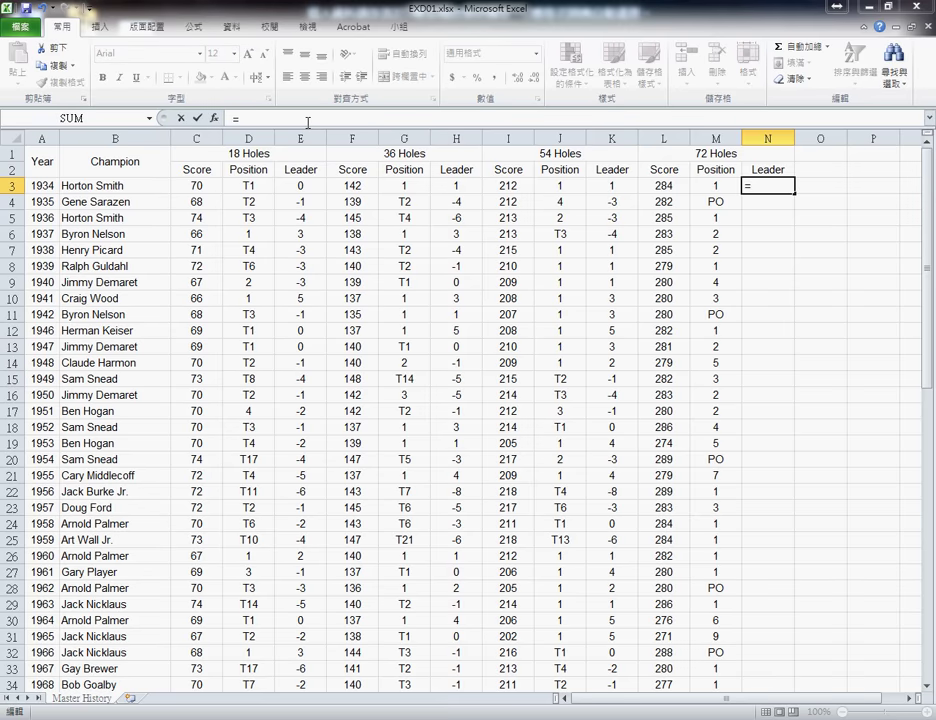
{"action": "left_click", "coordinate": [665, 185]}
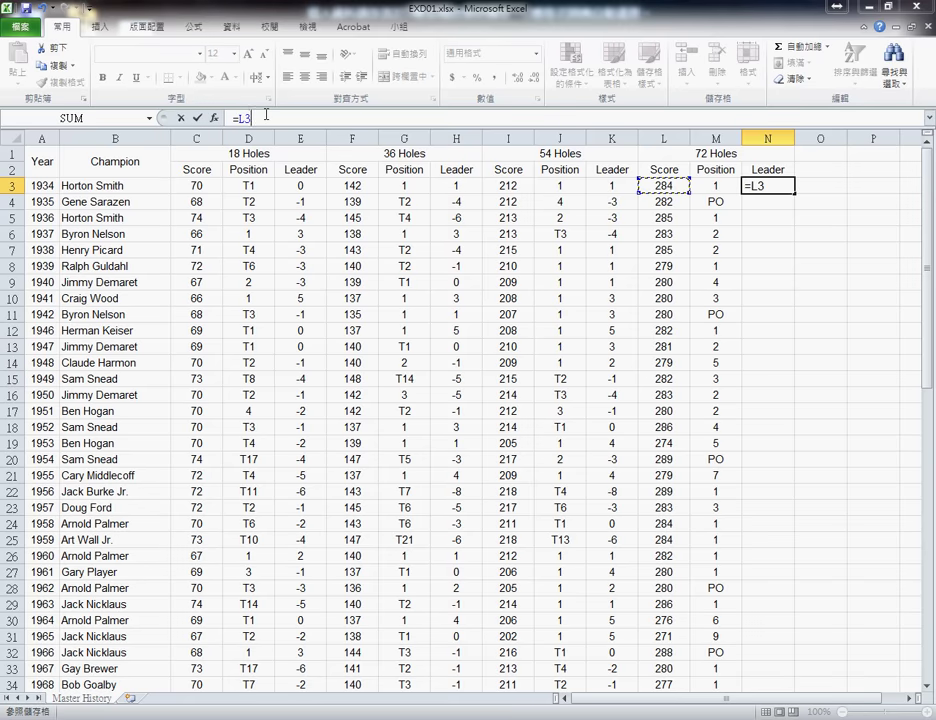
{"action": "type", "text": "*"}
{"action": "type", "text": "72"}
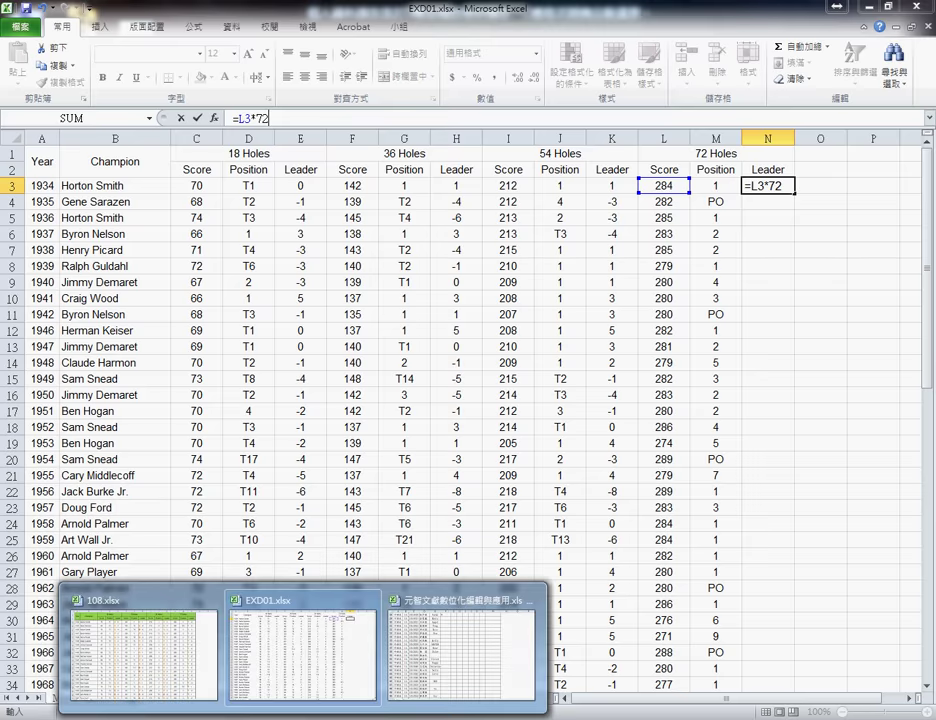
{"action": "left_click", "coordinate": [132, 672]}
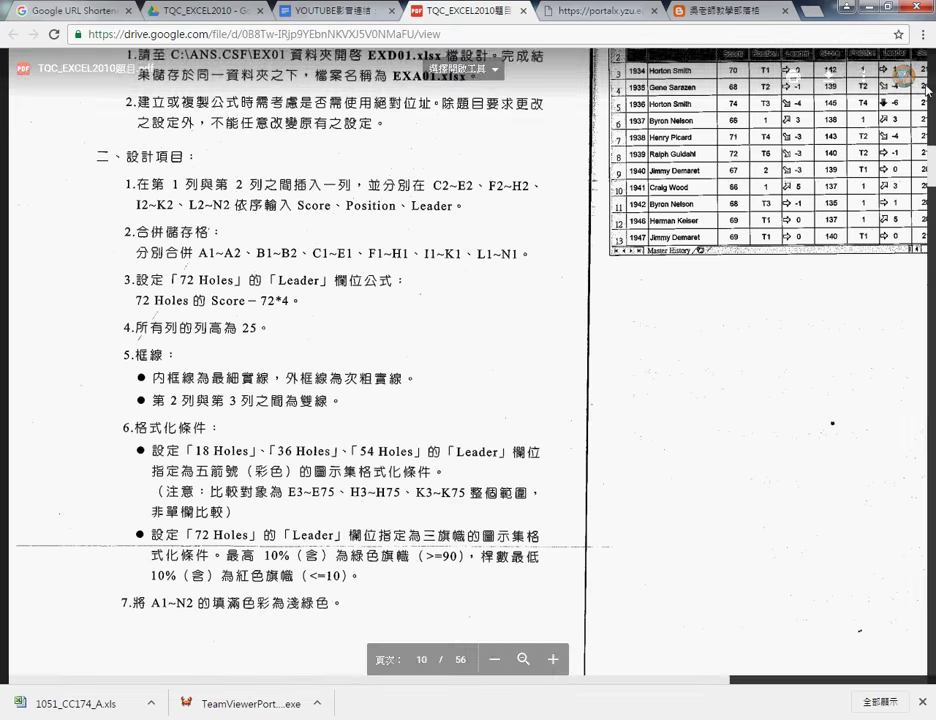
{"action": "key", "text": "alt+Tab"}
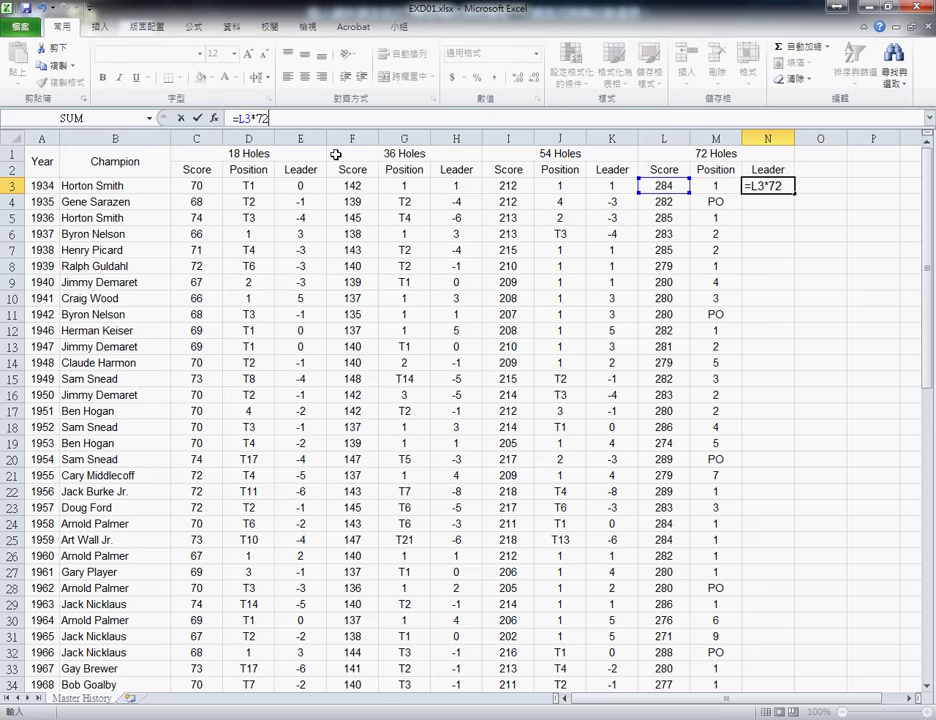
{"action": "key", "text": "Return"}
Step: Correct the N3 formula to =L3-72*4
{"action": "key", "text": "Right"}
{"action": "key", "text": "Right"}
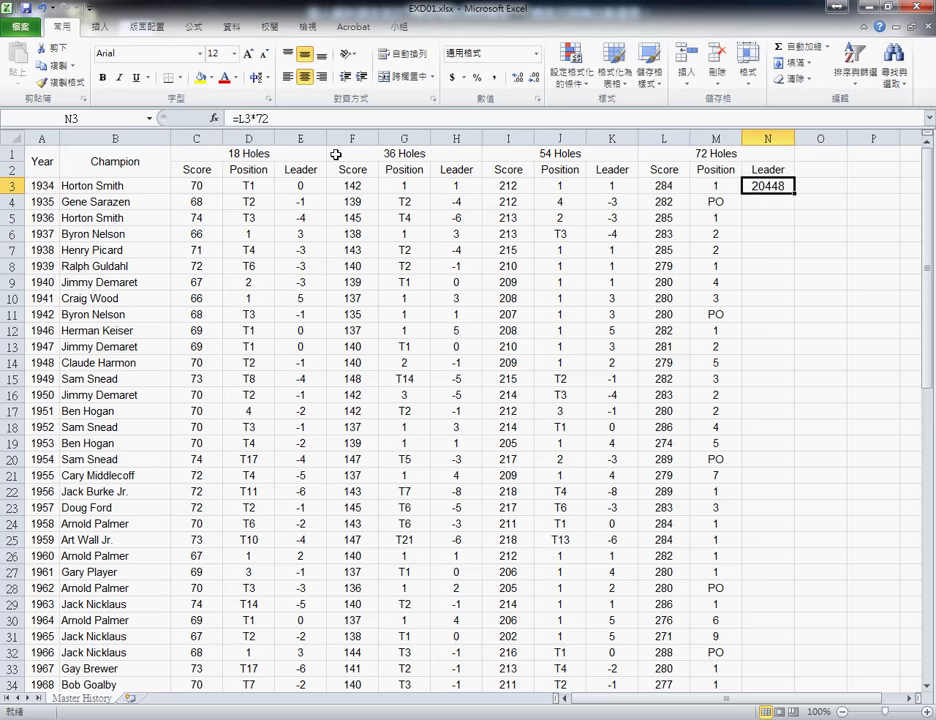
{"action": "left_click", "coordinate": [252, 118]}
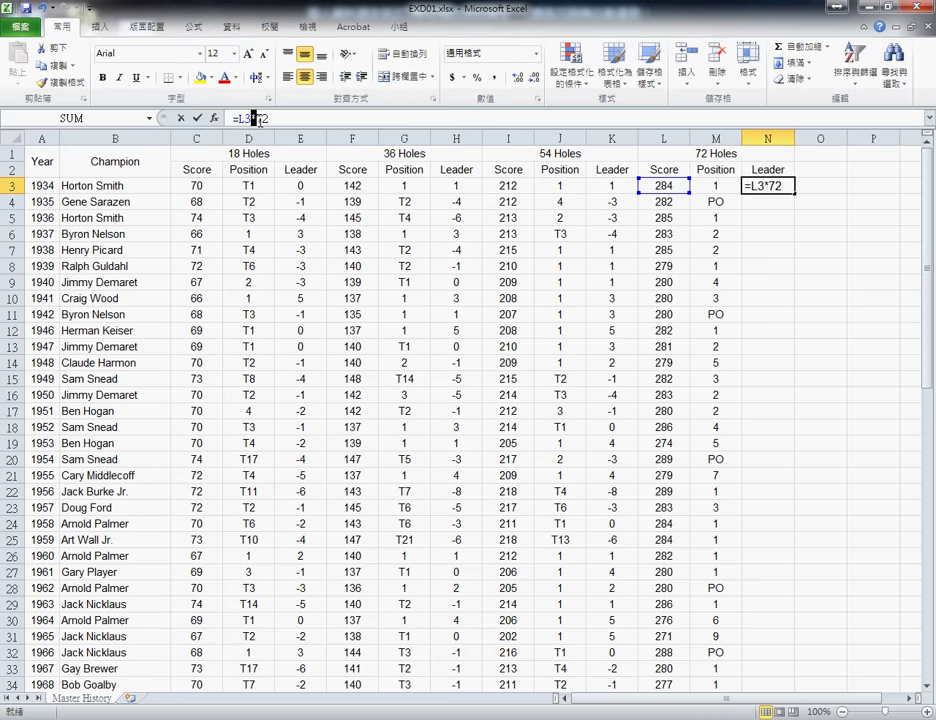
{"action": "type", "text": "-72"}
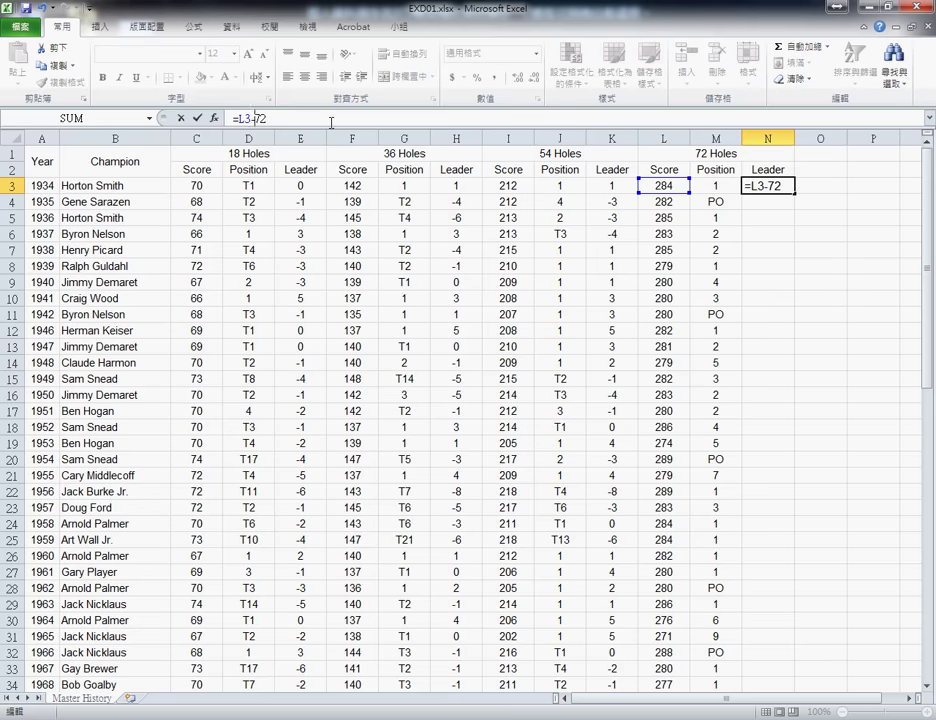
{"action": "type", "text": "*4"}
{"action": "left_click", "coordinate": [198, 118]}
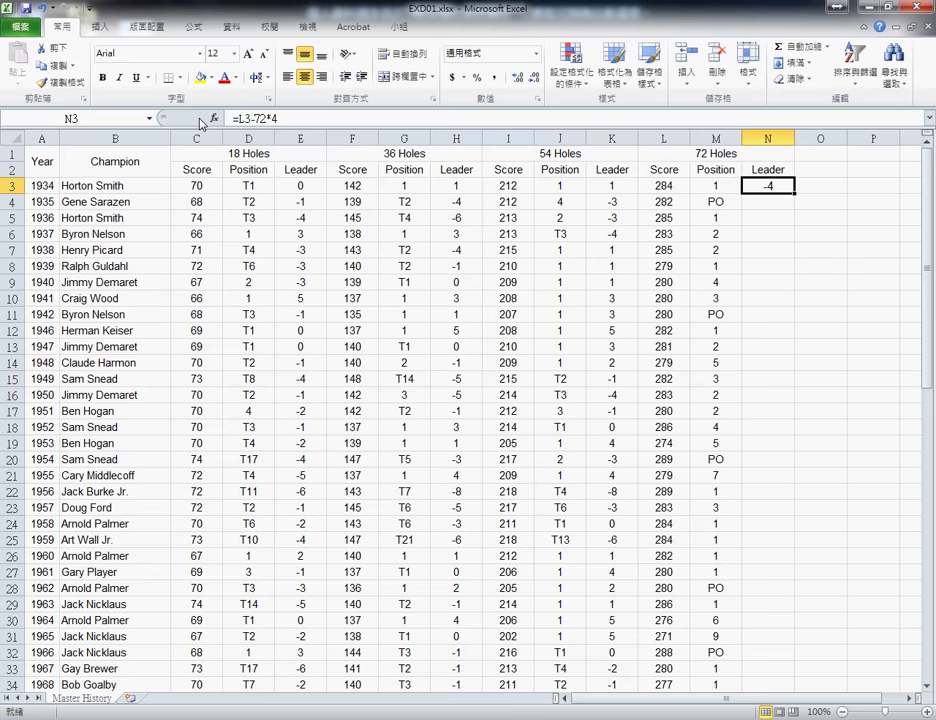
Step: Copy the N3 formula down the whole 72 Holes Leader column and check the results
{"action": "double_click", "coordinate": [795, 192]}
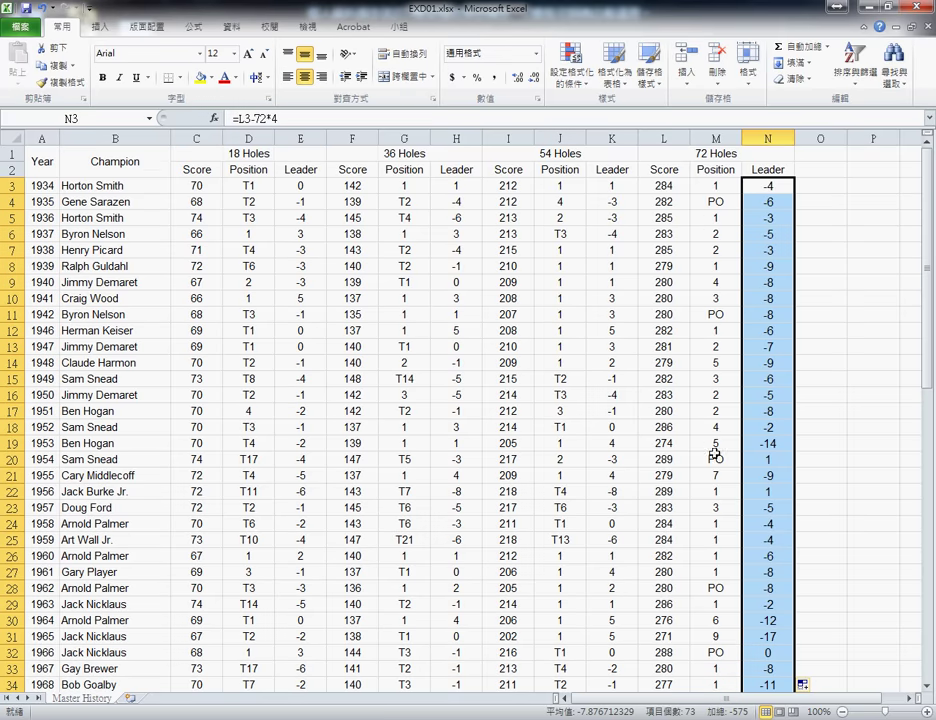
{"action": "scroll", "coordinate": [716, 440], "scroll_direction": "down", "scroll_amount": 6}
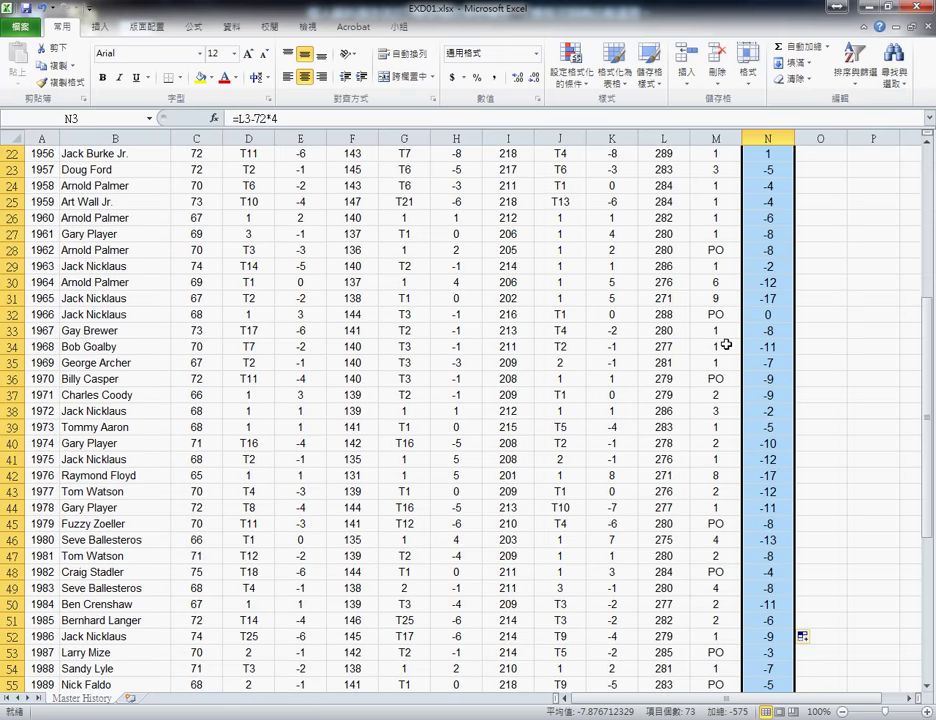
{"action": "scroll", "coordinate": [729, 344], "scroll_direction": "down", "scroll_amount": 3}
{"action": "scroll", "coordinate": [729, 344], "scroll_direction": "down", "scroll_amount": 5}
{"action": "scroll", "coordinate": [728, 348], "scroll_direction": "down", "scroll_amount": 2}
{"action": "scroll", "coordinate": [730, 340], "scroll_direction": "up", "scroll_amount": 10}
{"action": "scroll", "coordinate": [734, 330], "scroll_direction": "up", "scroll_amount": 6}
{"action": "scroll", "coordinate": [735, 331], "scroll_direction": "up", "scroll_amount": 1}
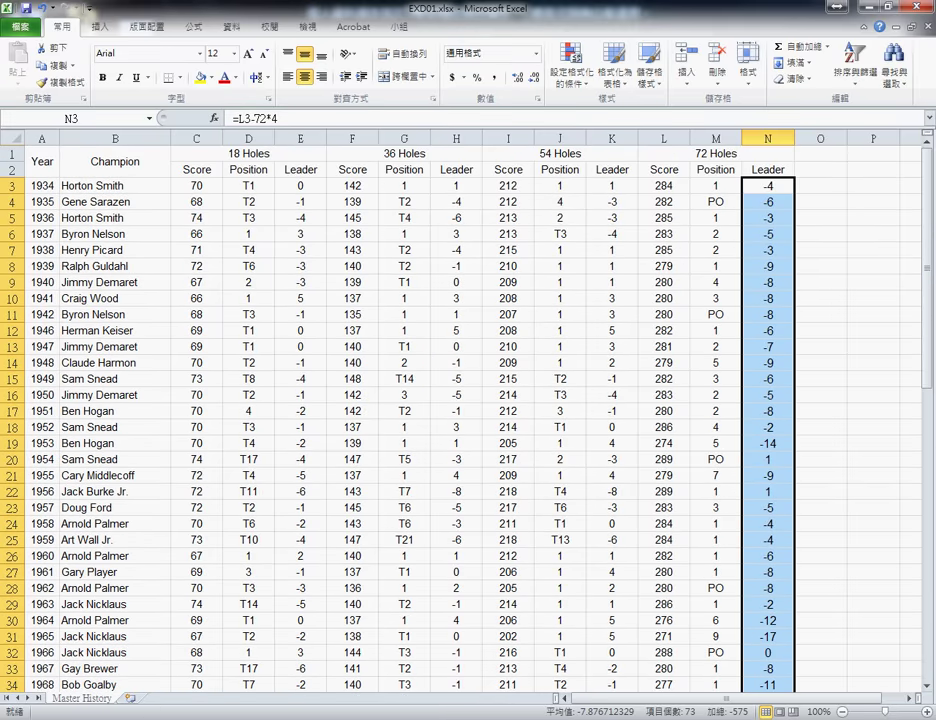
{"action": "mouse_move", "coordinate": [121, 715]}
{"action": "left_click", "coordinate": [120, 640]}
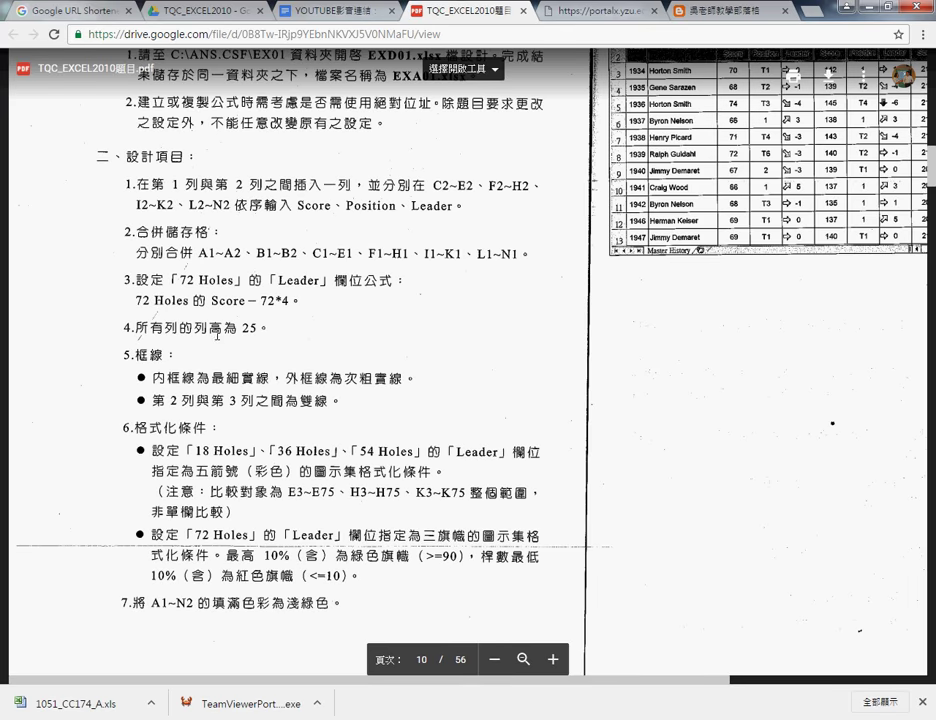
{"action": "left_click", "coordinate": [873, 9]}
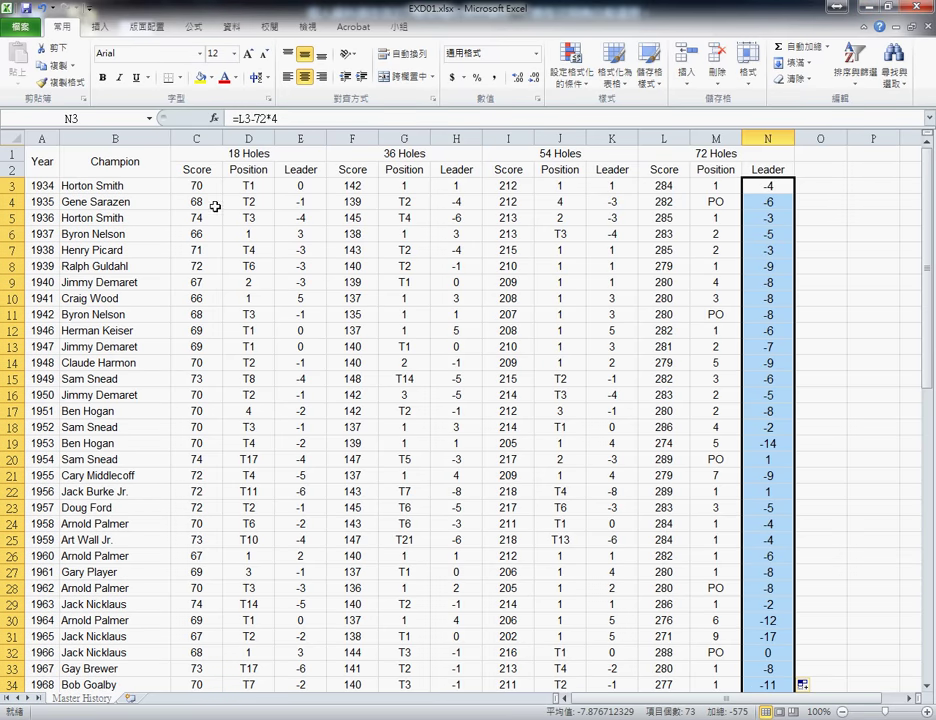
{"action": "left_click", "coordinate": [37, 157]}
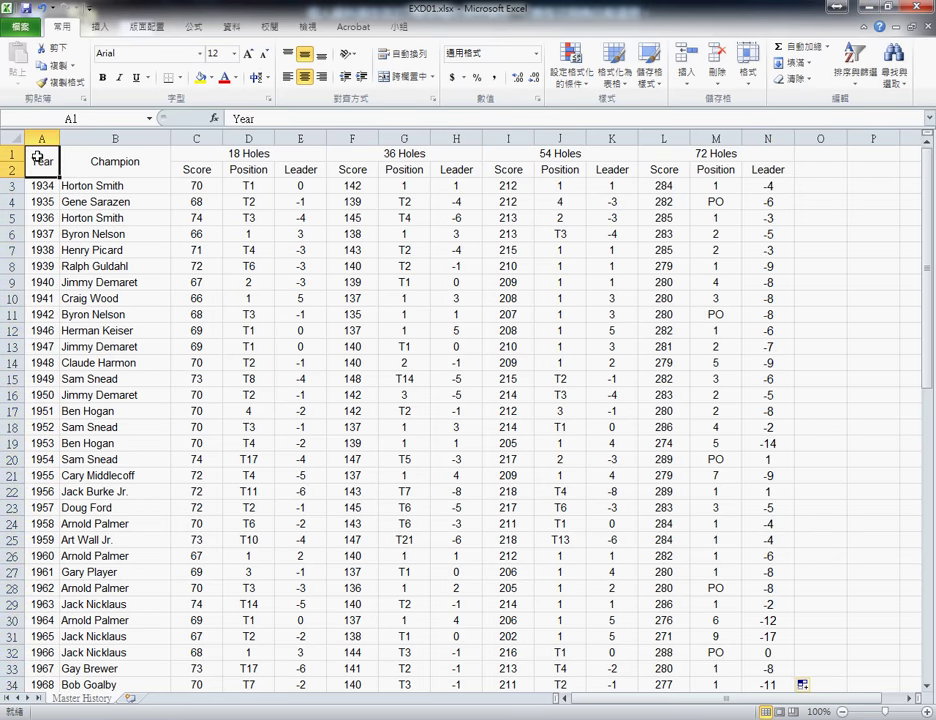
{"action": "scroll", "coordinate": [267, 349], "scroll_direction": "down", "scroll_amount": 4}
{"action": "scroll", "coordinate": [267, 349], "scroll_direction": "down", "scroll_amount": 7}
{"action": "scroll", "coordinate": [267, 349], "scroll_direction": "down", "scroll_amount": 5}
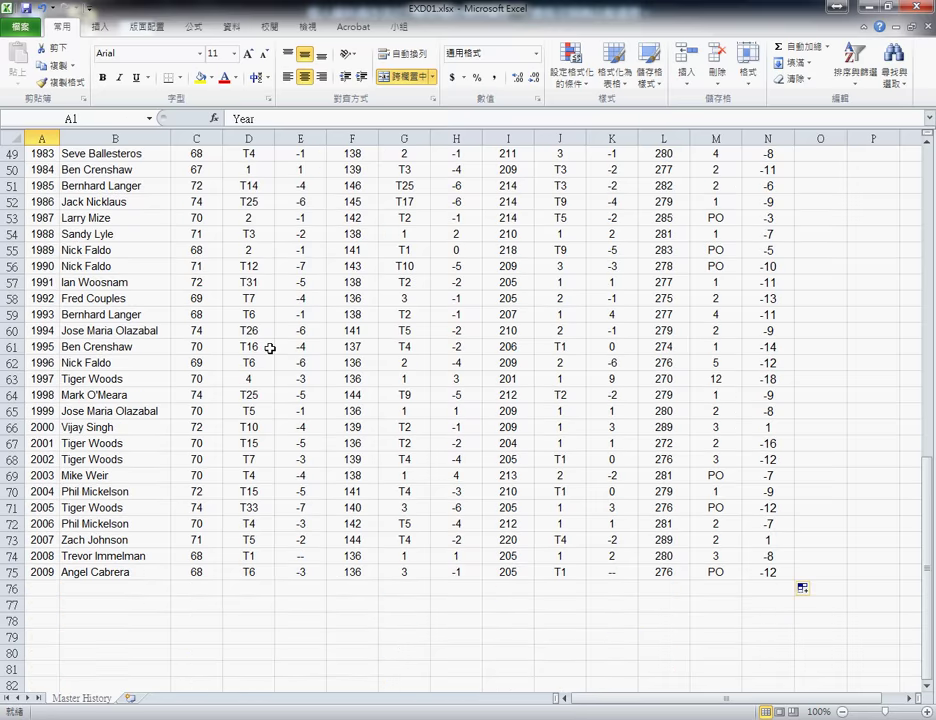
{"action": "left_click", "coordinate": [773, 572], "text": "shift"}
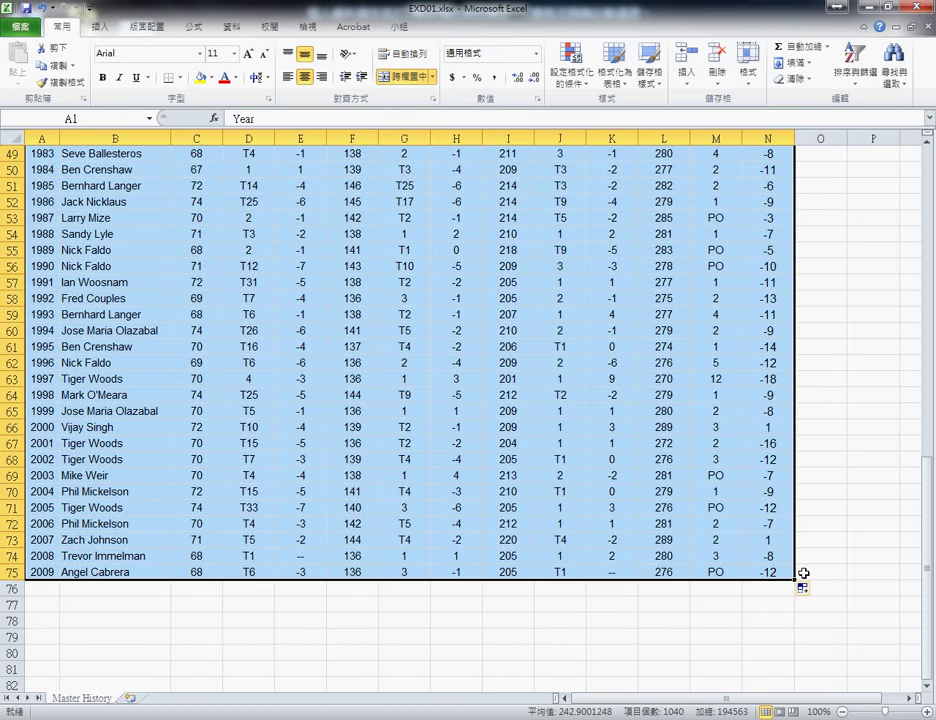
{"action": "scroll", "coordinate": [802, 571], "scroll_direction": "up", "scroll_amount": 8}
{"action": "scroll", "coordinate": [802, 571], "scroll_direction": "up", "scroll_amount": 8}
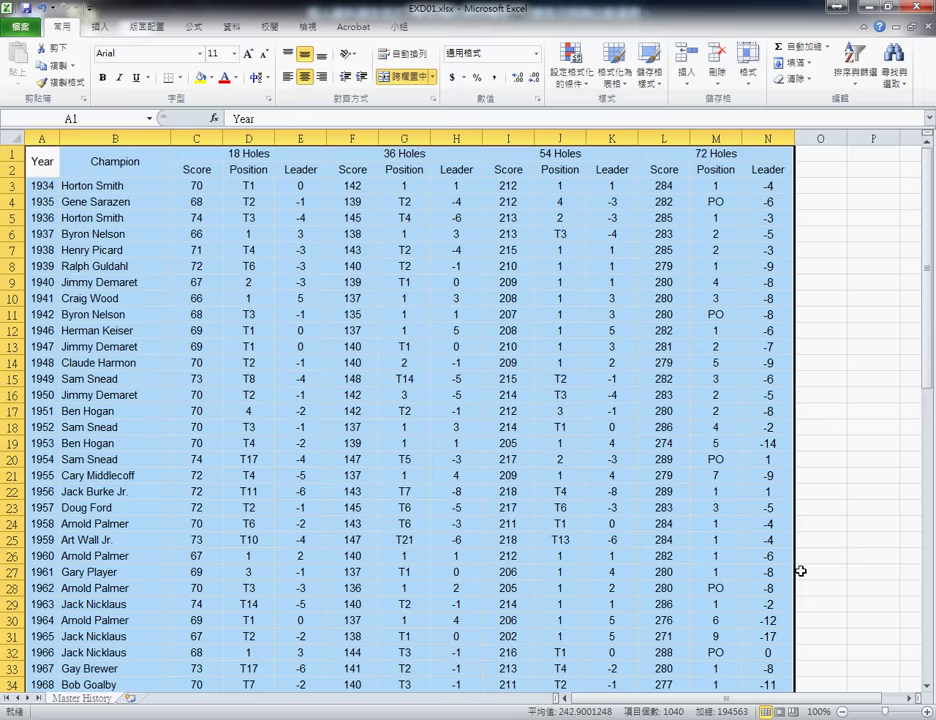
{"action": "left_click", "coordinate": [42, 163]}
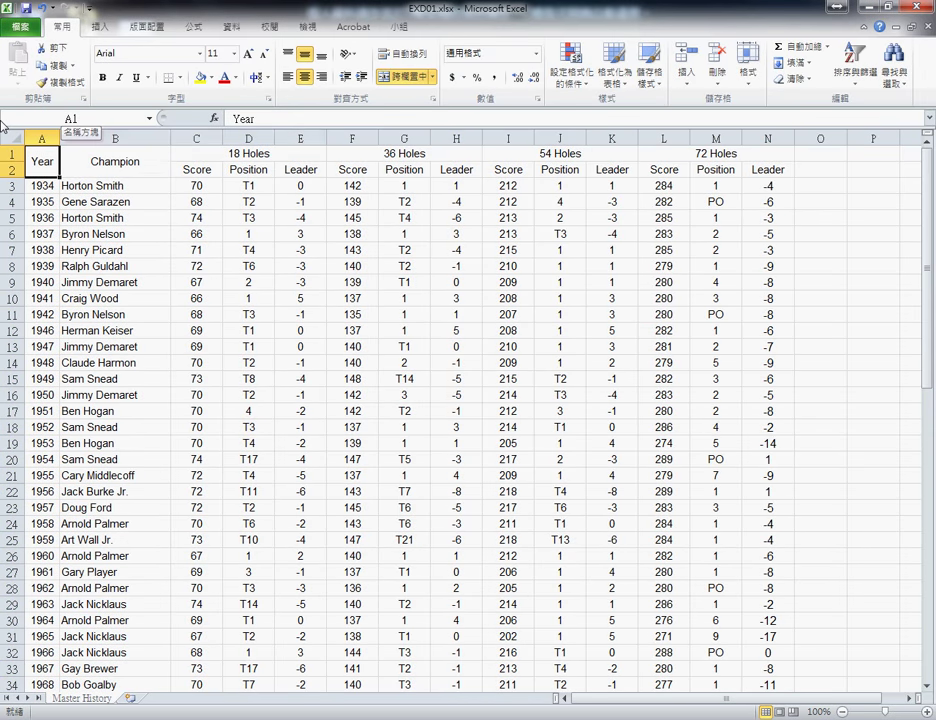
{"action": "key", "text": "shift+Right"}
{"action": "key", "text": "shift+Right"}
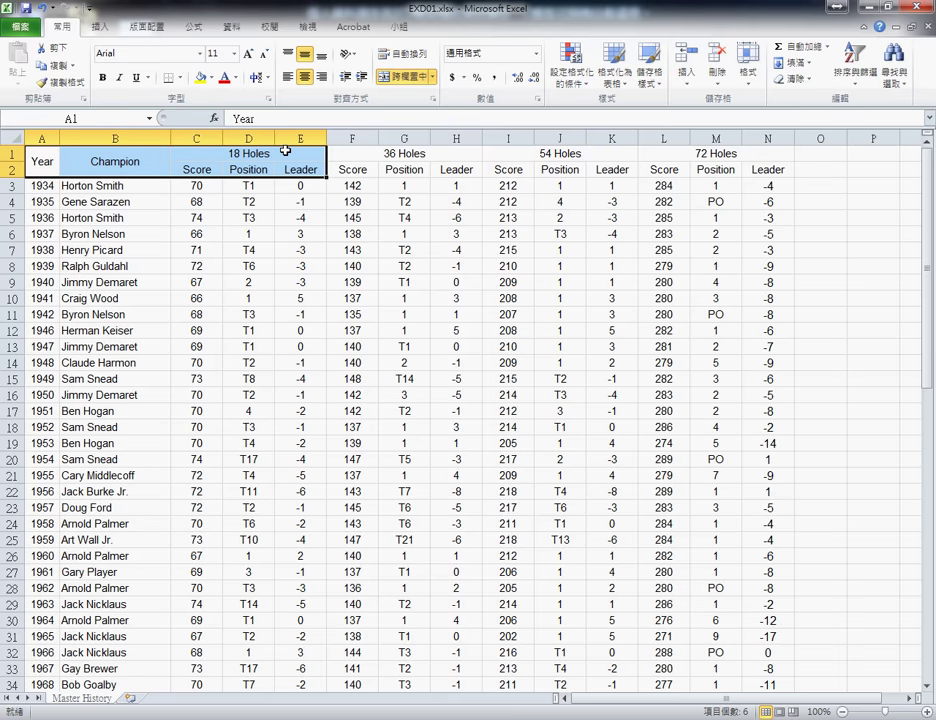
{"action": "key", "text": "shift+Right"}
{"action": "key", "text": "shift+Right"}
{"action": "key", "text": "shift+Right"}
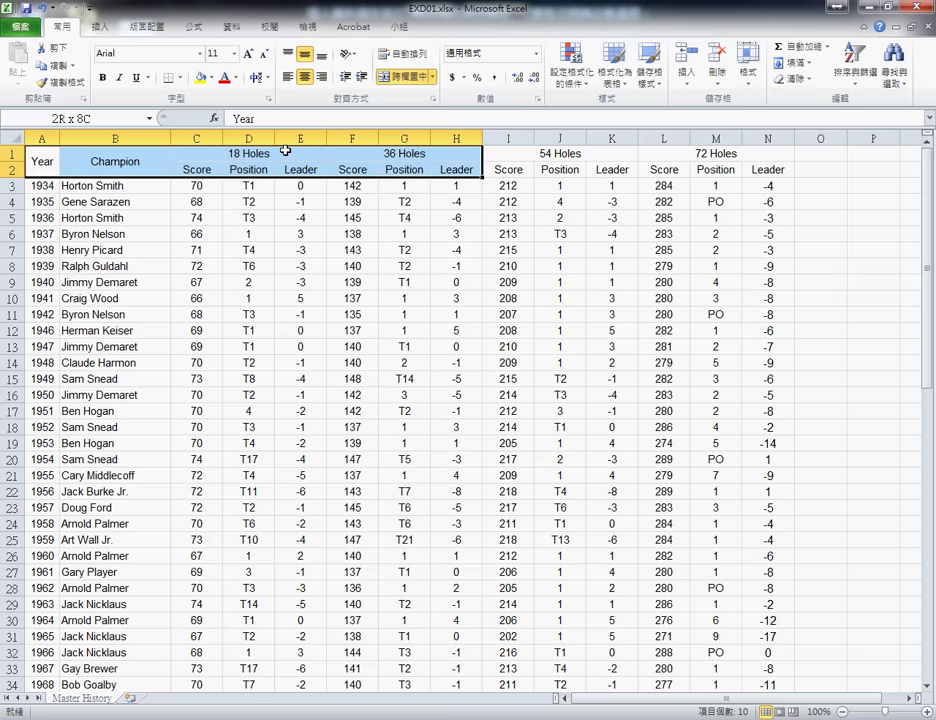
{"action": "key", "text": "shift+Right"}
{"action": "key", "text": "shift+Right"}
{"action": "key", "text": "shift+Right"}
{"action": "key", "text": "shift+Right"}
{"action": "key", "text": "shift+Right"}
{"action": "key", "text": "shift+Right"}
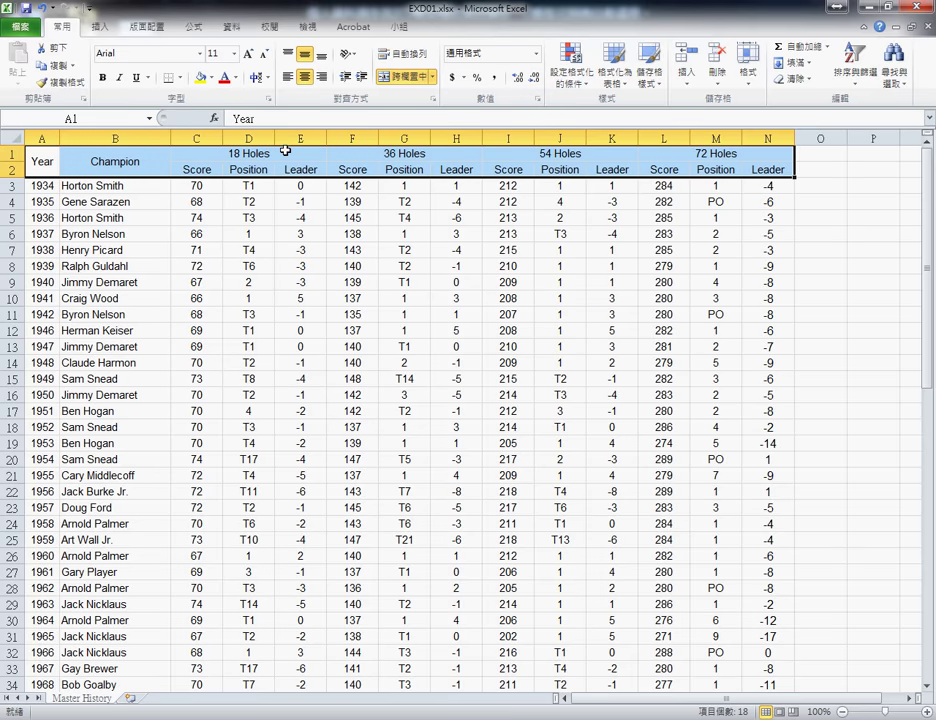
{"action": "key", "text": "shift+Down"}
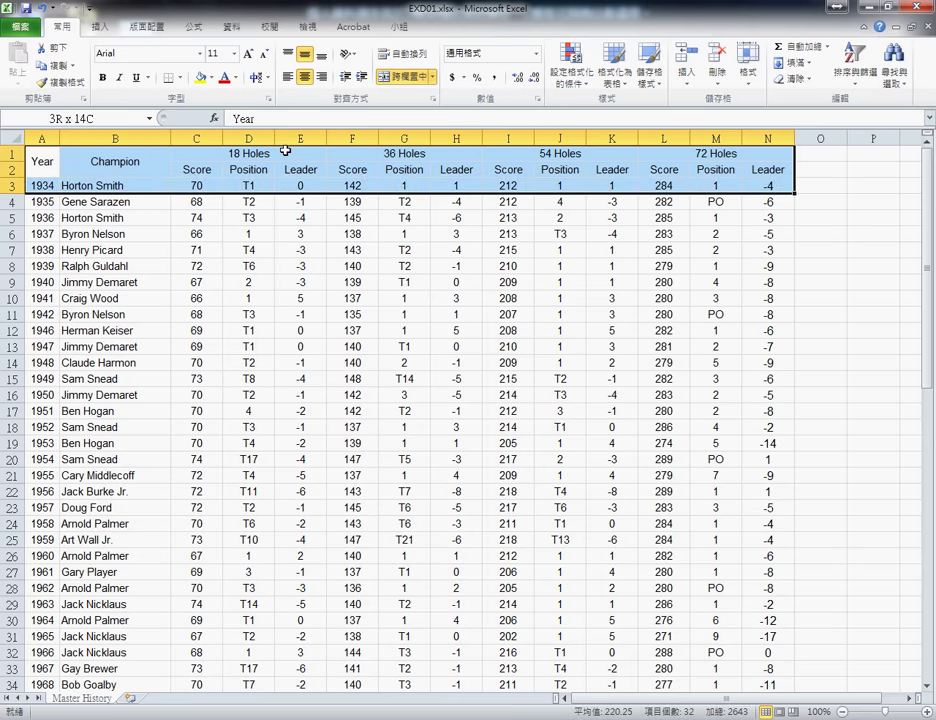
{"action": "key", "text": "ctrl+shift+Down"}
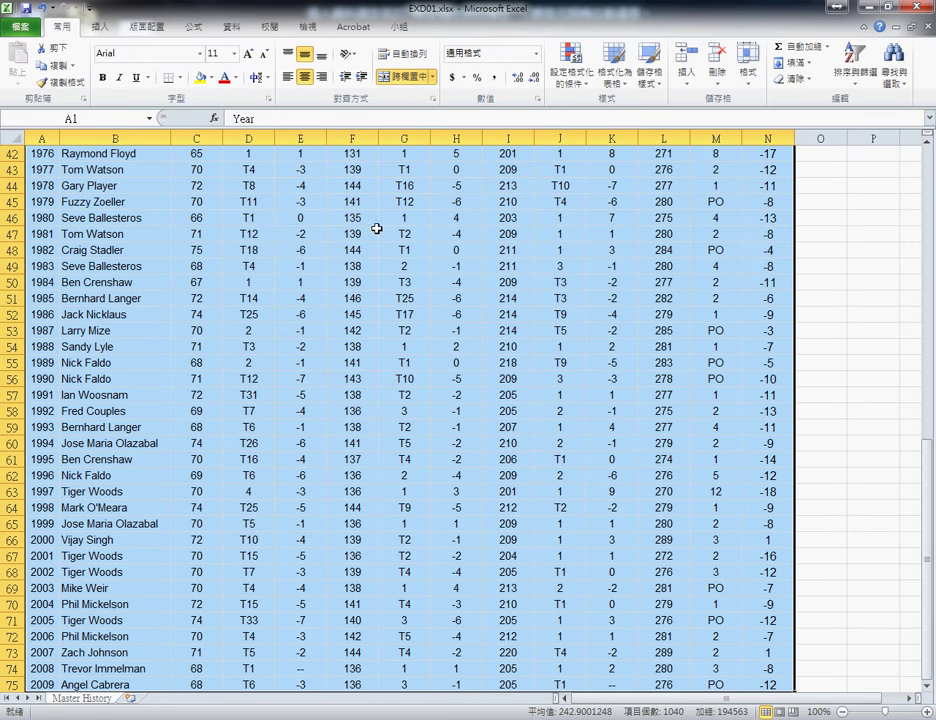
{"action": "scroll", "coordinate": [300, 262], "scroll_direction": "up", "scroll_amount": 4}
{"action": "scroll", "coordinate": [303, 261], "scroll_direction": "up", "scroll_amount": 6}
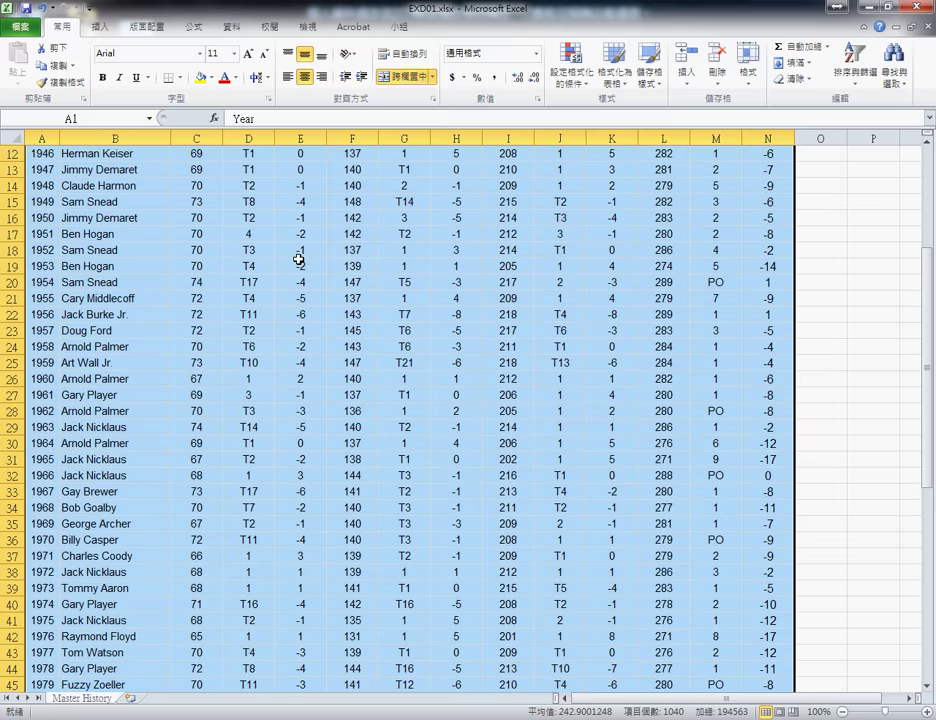
{"action": "scroll", "coordinate": [303, 258], "scroll_direction": "up", "scroll_amount": 4}
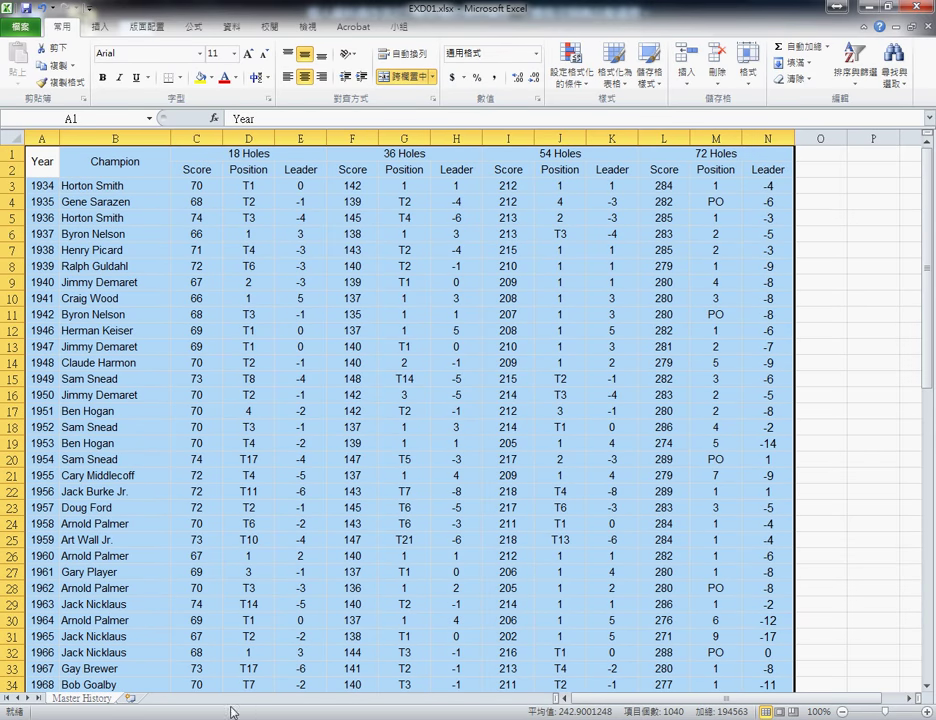
{"action": "right_click", "coordinate": [341, 237]}
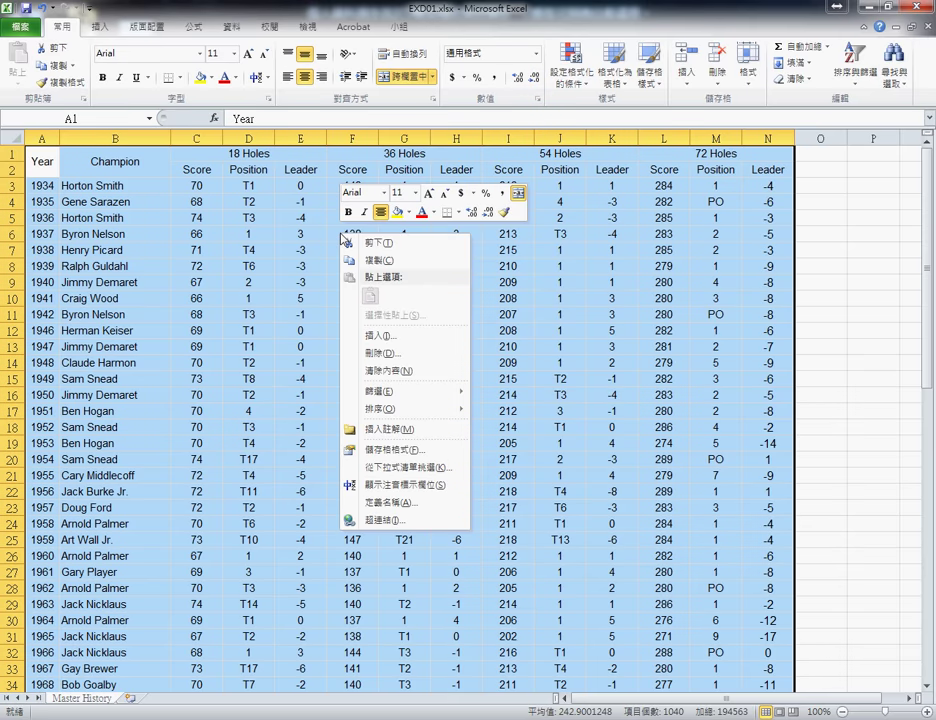
{"action": "left_click", "coordinate": [7, 154]}
{"action": "left_click", "coordinate": [7, 154]}
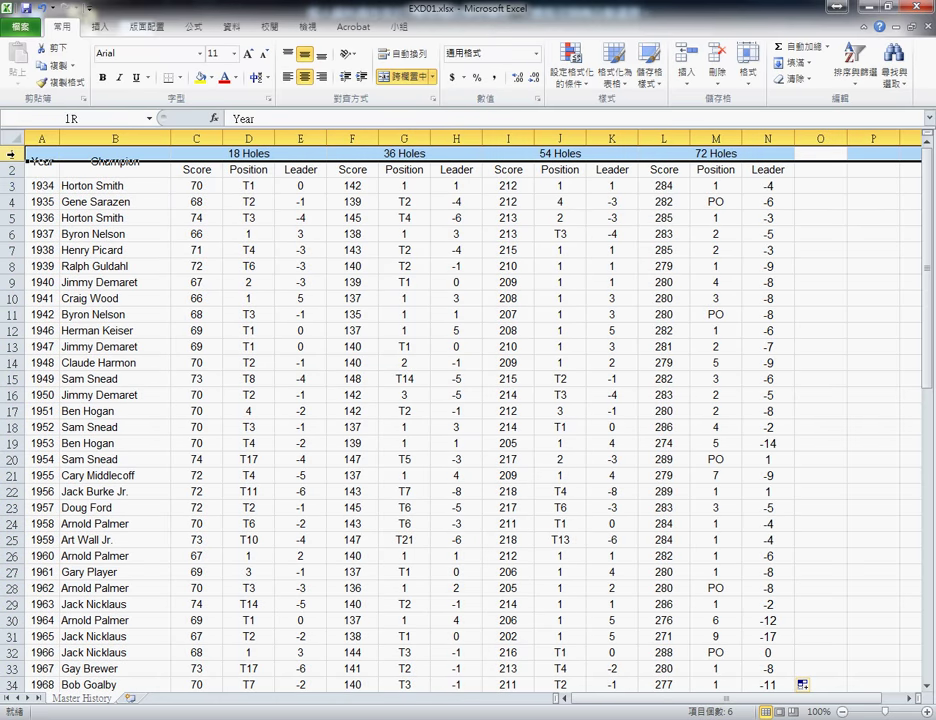
Step: Select row headers 1 through 75 and set their row height to 25
{"action": "left_click", "coordinate": [10, 154]}
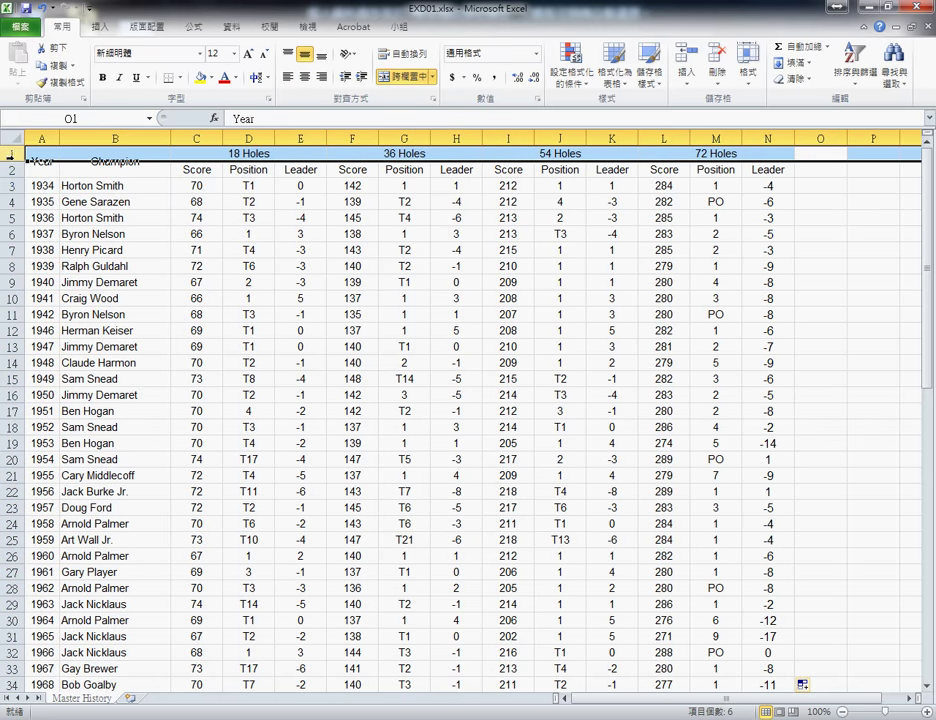
{"action": "left_click_drag", "start_coordinate": [35, 160], "coordinate": [737, 172]}
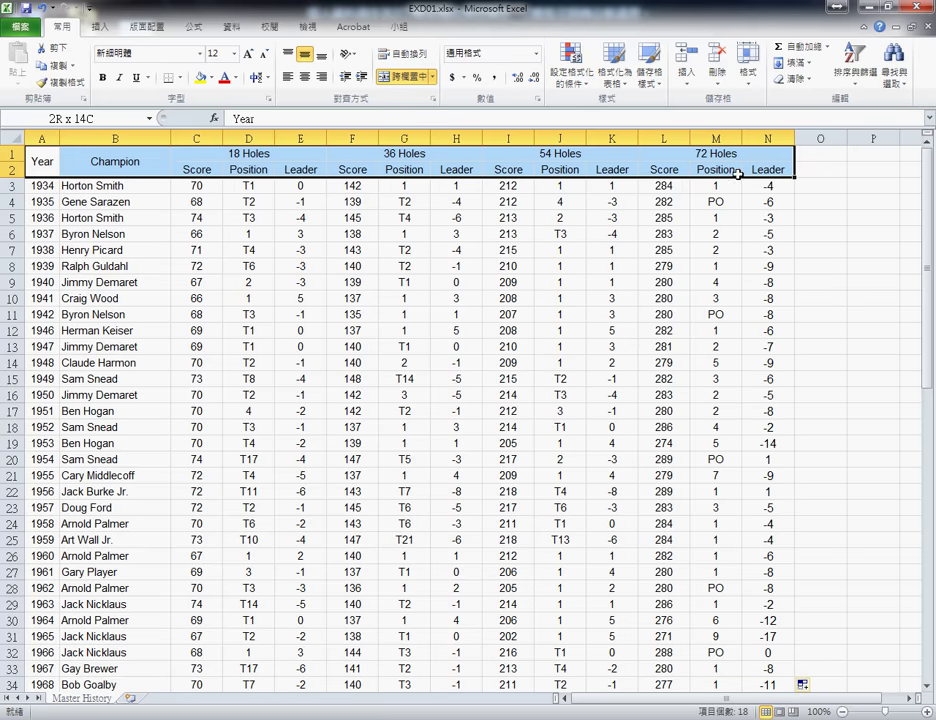
{"action": "left_click", "coordinate": [10, 154]}
{"action": "scroll", "coordinate": [10, 154], "scroll_direction": "down", "scroll_amount": 3}
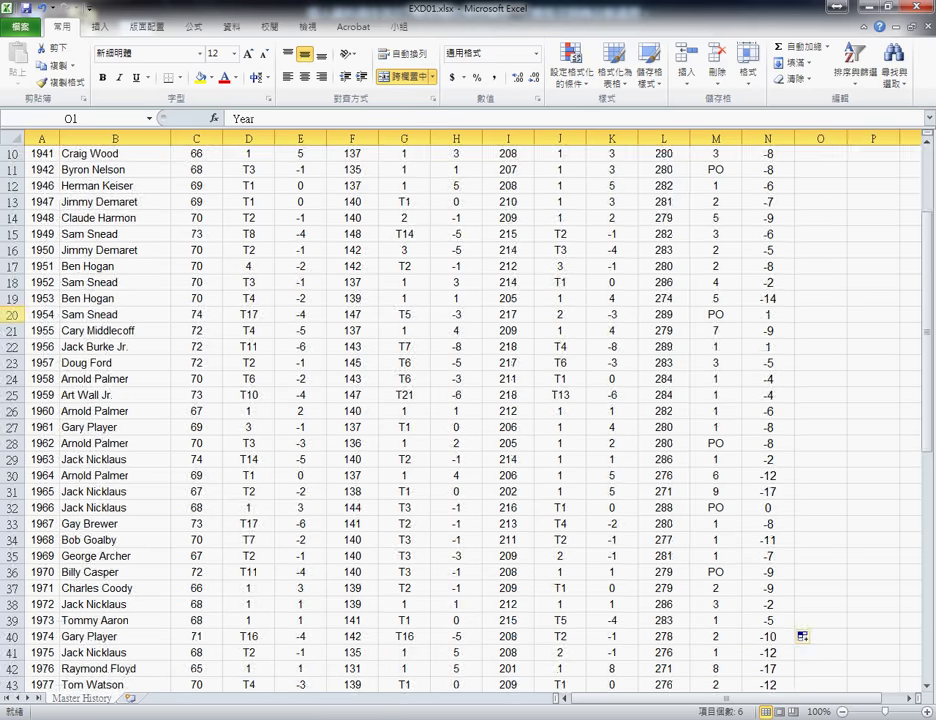
{"action": "scroll", "coordinate": [10, 154], "scroll_direction": "down", "scroll_amount": 6}
{"action": "scroll", "coordinate": [12, 312], "scroll_direction": "down", "scroll_amount": 8}
{"action": "scroll", "coordinate": [12, 312], "scroll_direction": "down", "scroll_amount": 1}
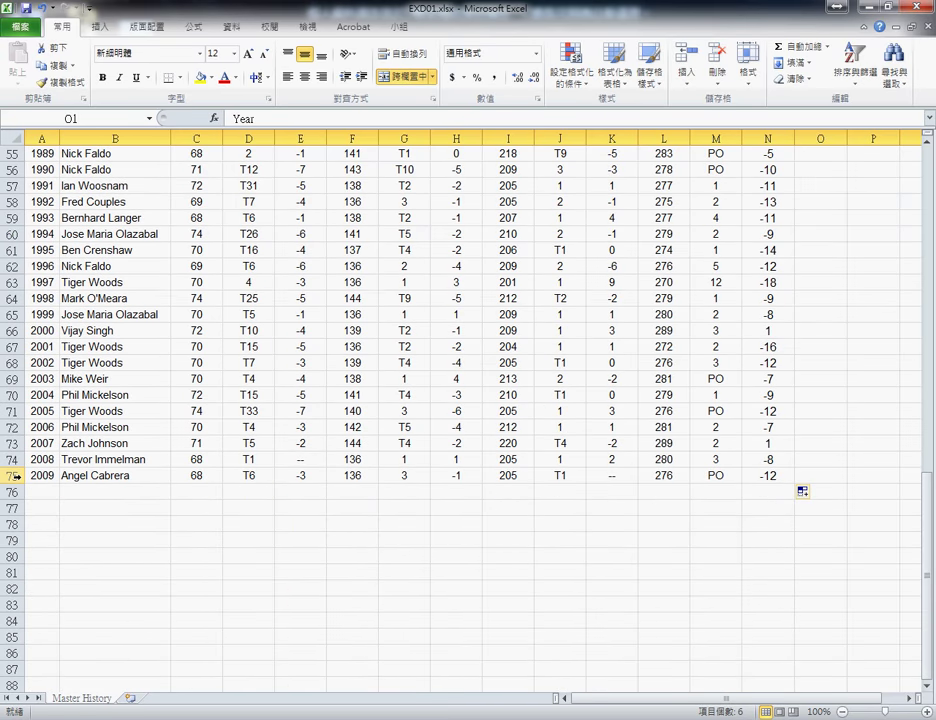
{"action": "left_click", "coordinate": [16, 476], "text": "shift"}
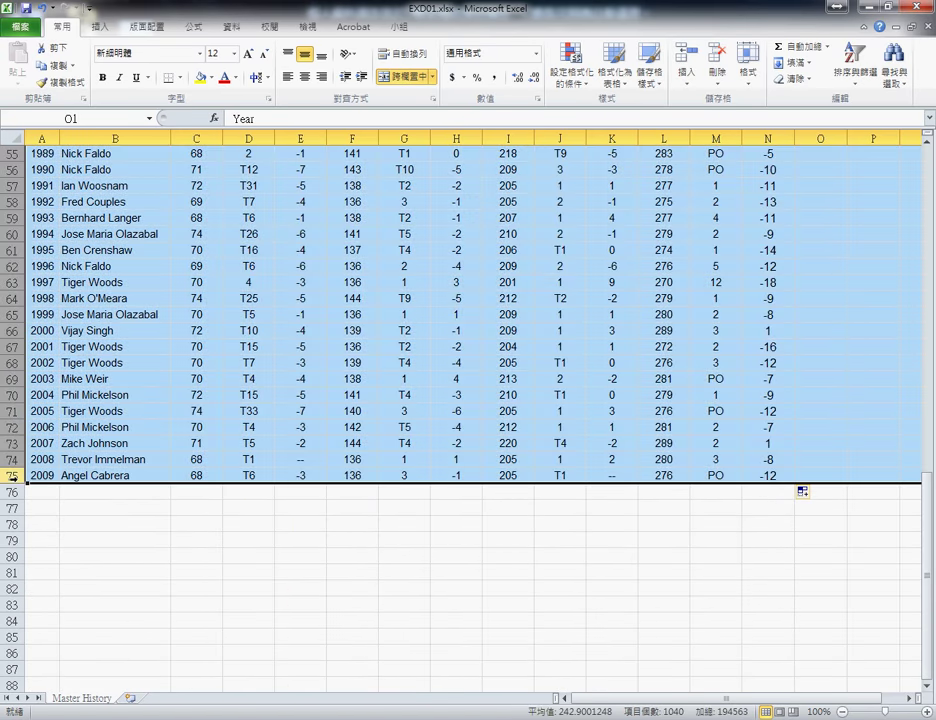
{"action": "right_click", "coordinate": [169, 314]}
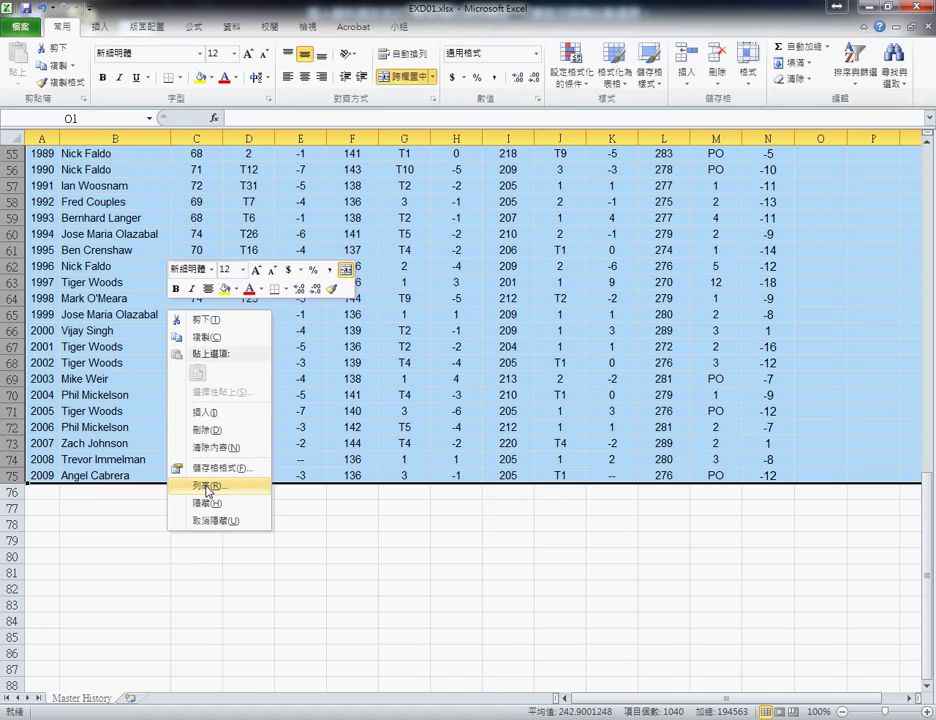
{"action": "left_click", "coordinate": [207, 487]}
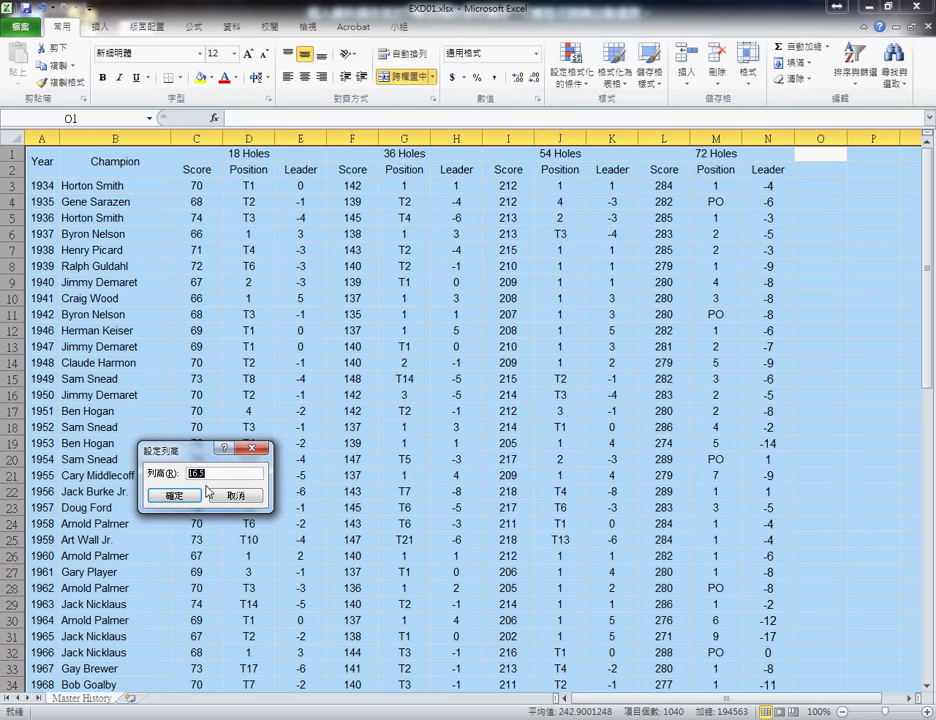
{"action": "type", "text": "25"}
{"action": "left_click", "coordinate": [173, 494]}
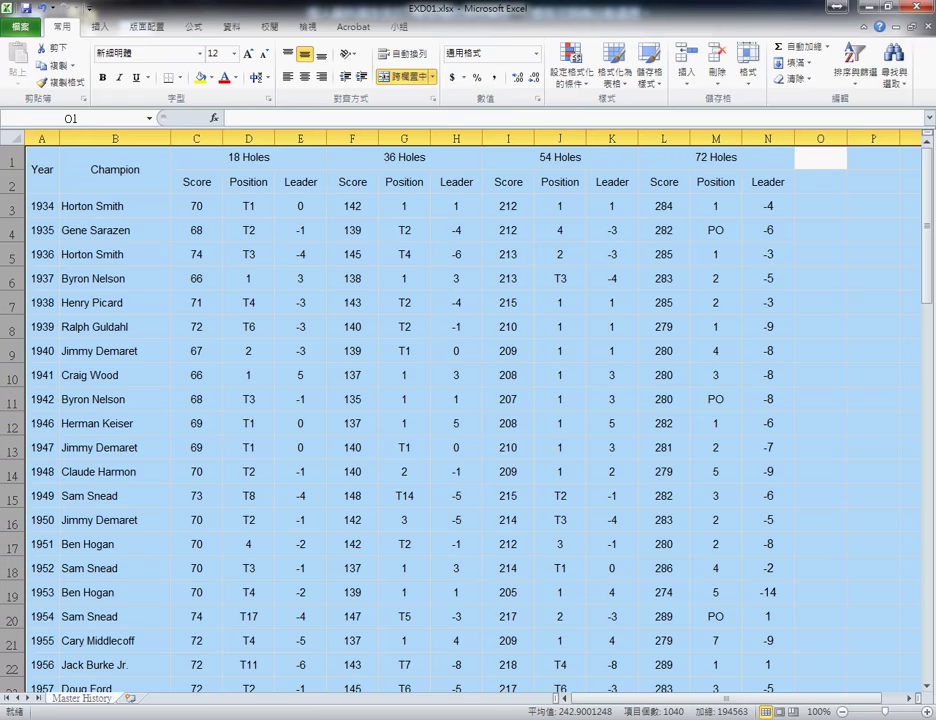
{"action": "left_click", "coordinate": [116, 656]}
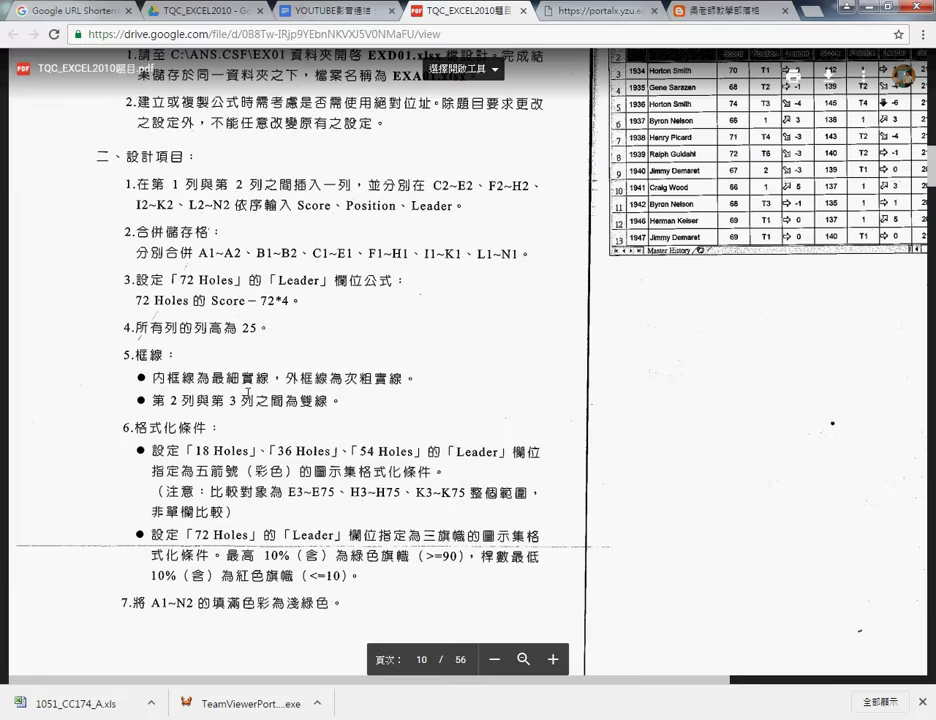
{"action": "scroll", "coordinate": [247, 393], "scroll_direction": "down", "scroll_amount": 2}
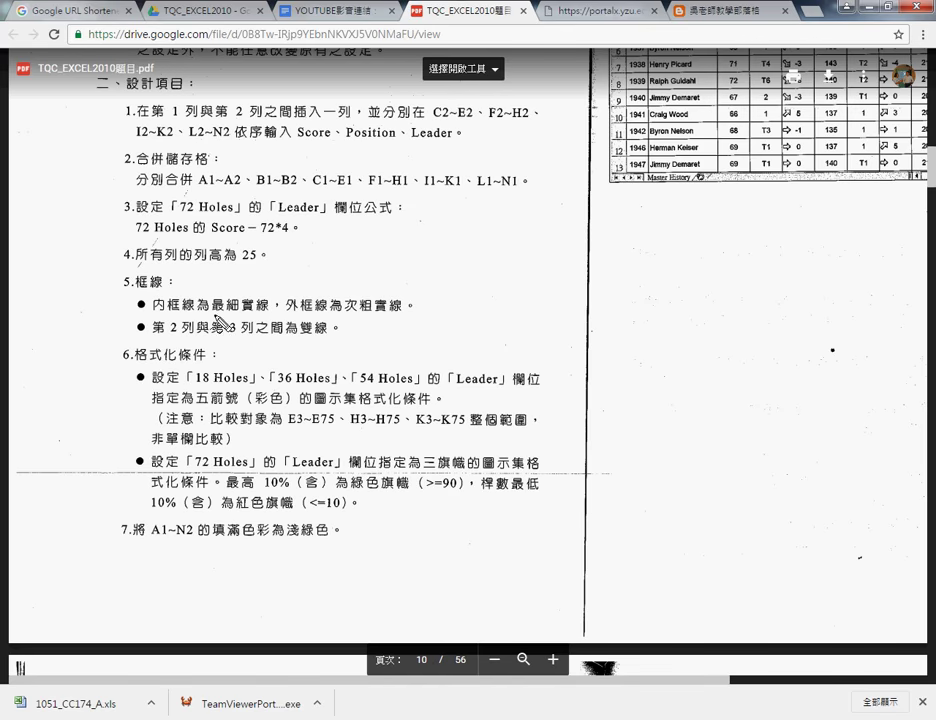
{"action": "left_click_drag", "start_coordinate": [212, 314], "coordinate": [268, 314]}
{"action": "left_click_drag", "start_coordinate": [154, 315], "coordinate": [194, 316]}
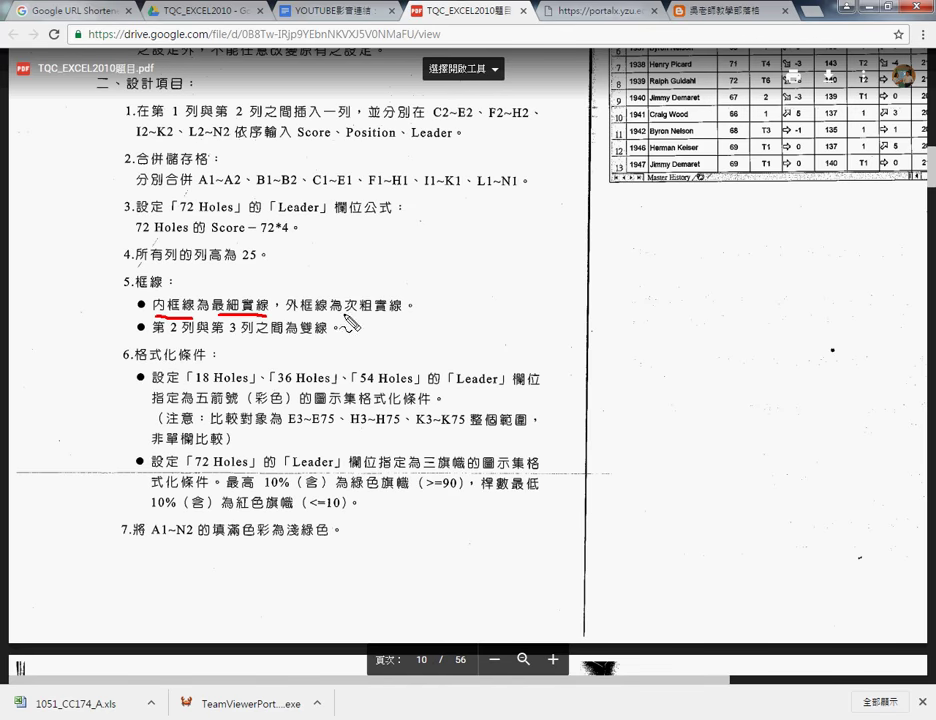
{"action": "left_click_drag", "start_coordinate": [416, 270], "coordinate": [483, 271]}
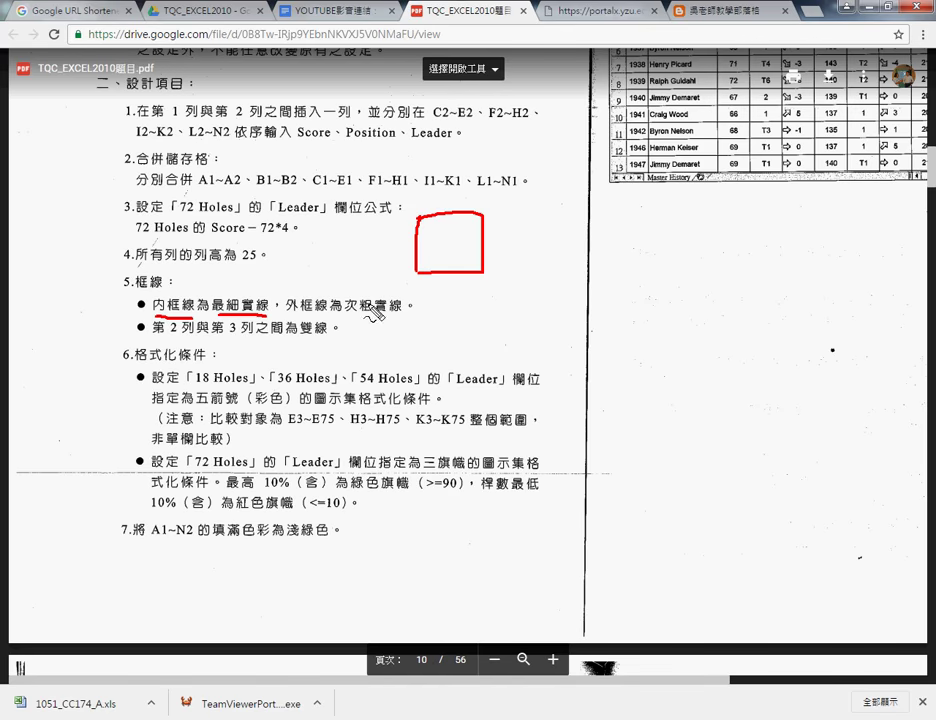
{"action": "left_click_drag", "start_coordinate": [345, 318], "coordinate": [402, 316]}
{"action": "left_click_drag", "start_coordinate": [168, 334], "coordinate": [254, 334]}
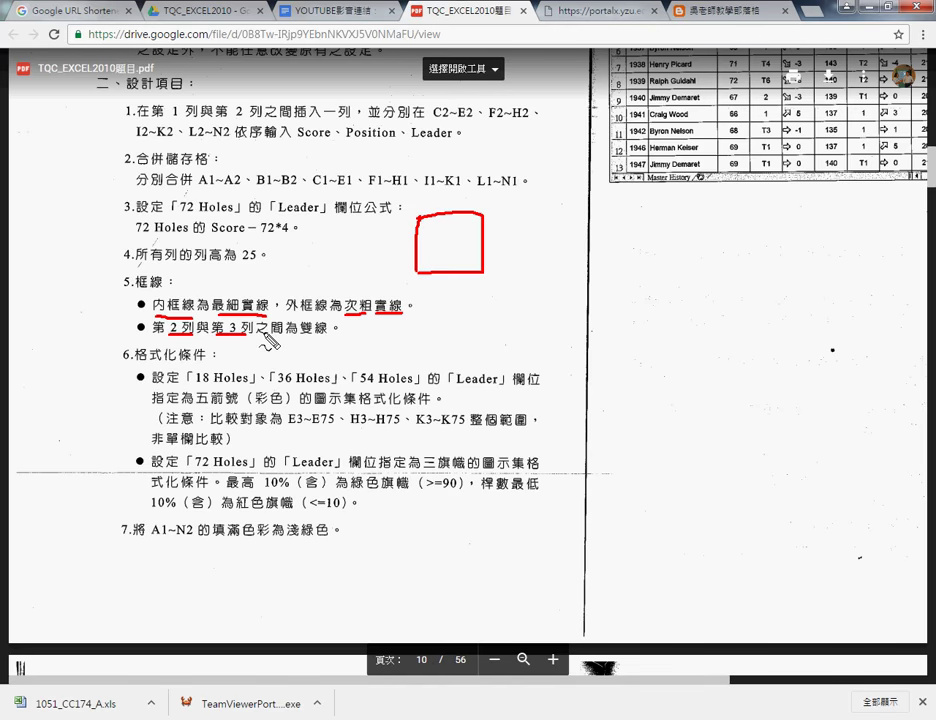
{"action": "key", "text": "Escape"}
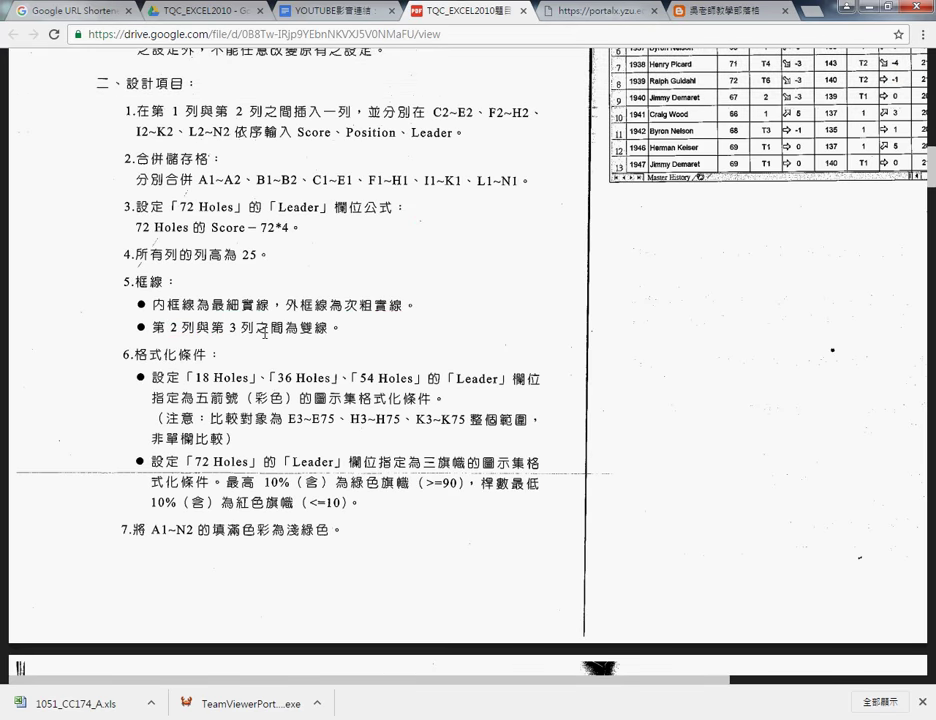
{"action": "key", "text": "alt+Tab"}
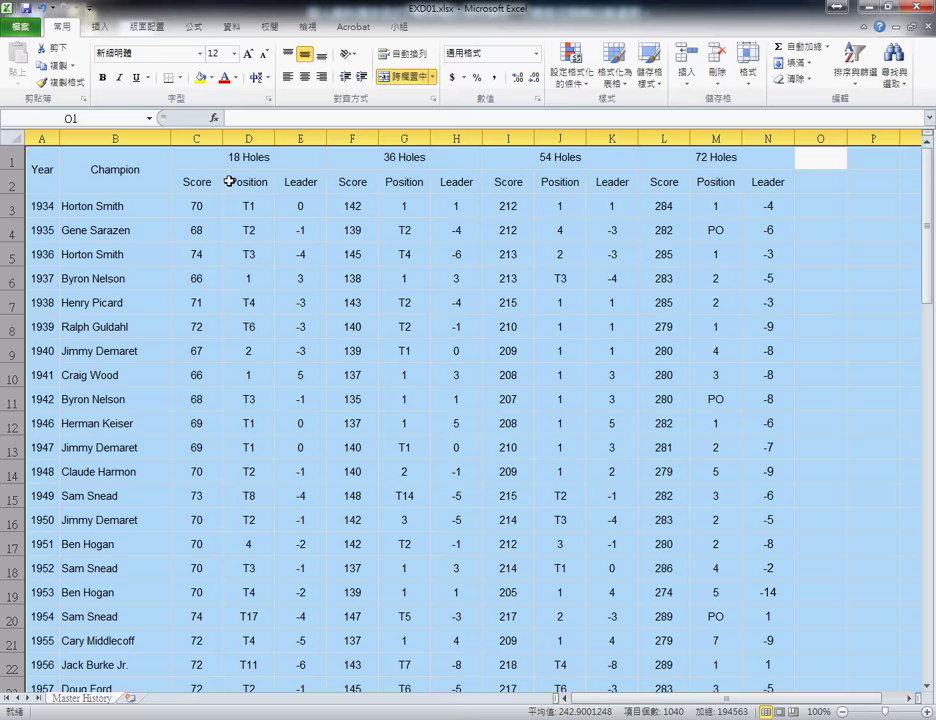
Step: Select the whole table from A1 to N75 and bring up the Borders choices
{"action": "left_click", "coordinate": [50, 150]}
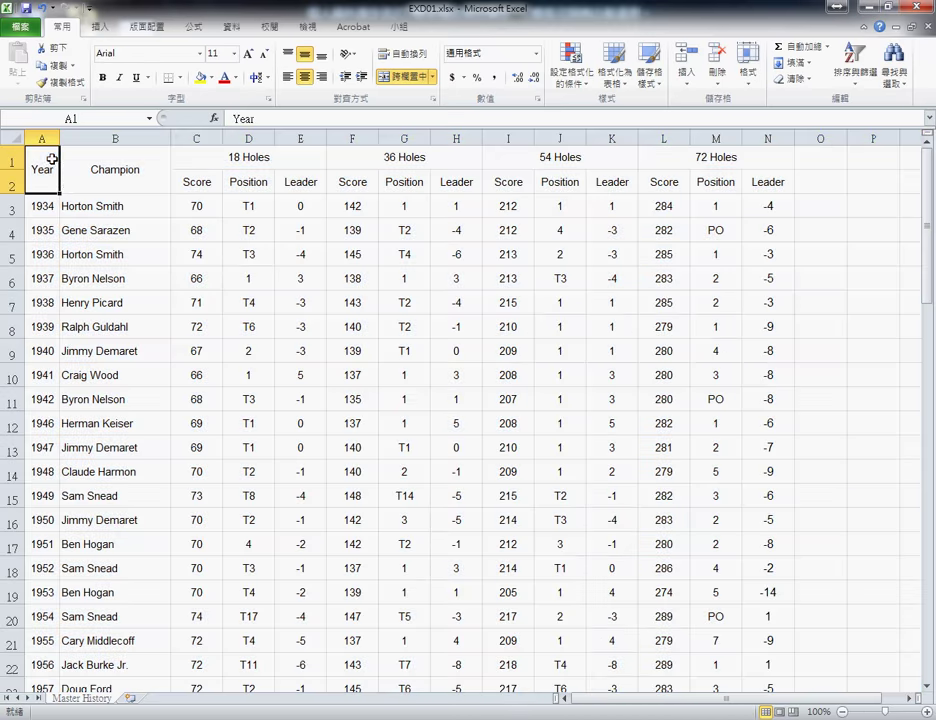
{"action": "scroll", "coordinate": [631, 461], "scroll_direction": "down", "scroll_amount": 12}
{"action": "scroll", "coordinate": [643, 472], "scroll_direction": "down", "scroll_amount": 4}
{"action": "scroll", "coordinate": [675, 463], "scroll_direction": "down", "scroll_amount": 4}
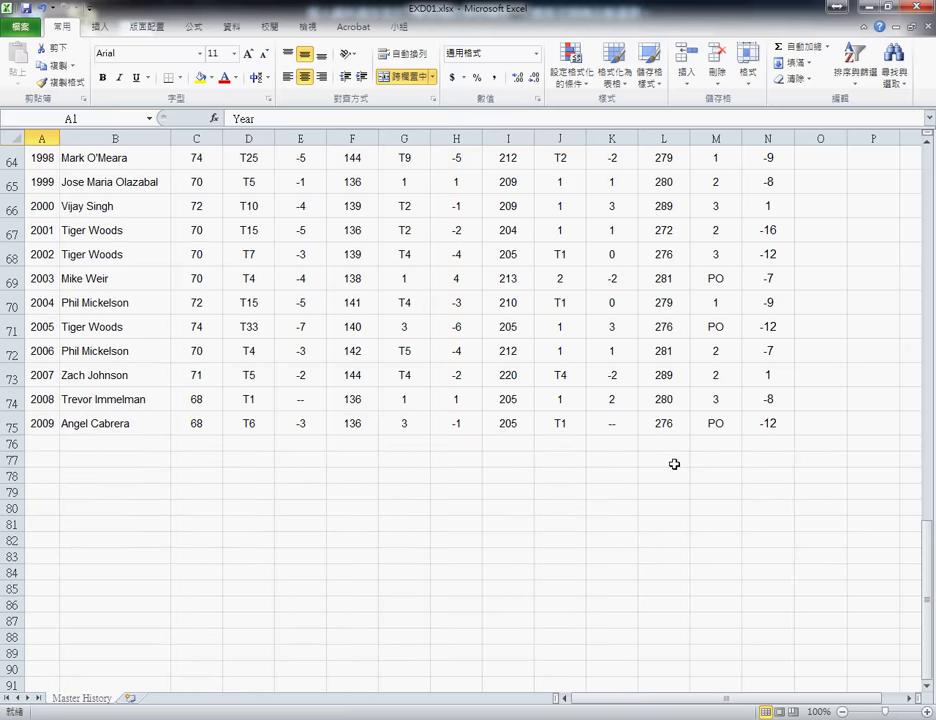
{"action": "left_click", "coordinate": [768, 424], "text": "shift"}
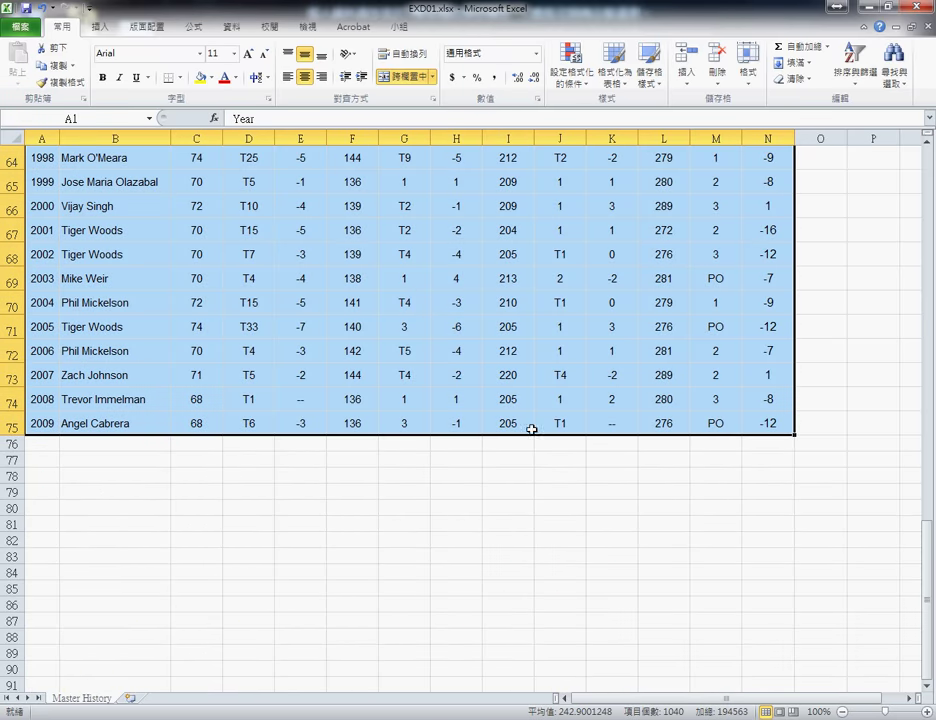
{"action": "left_click", "coordinate": [181, 78]}
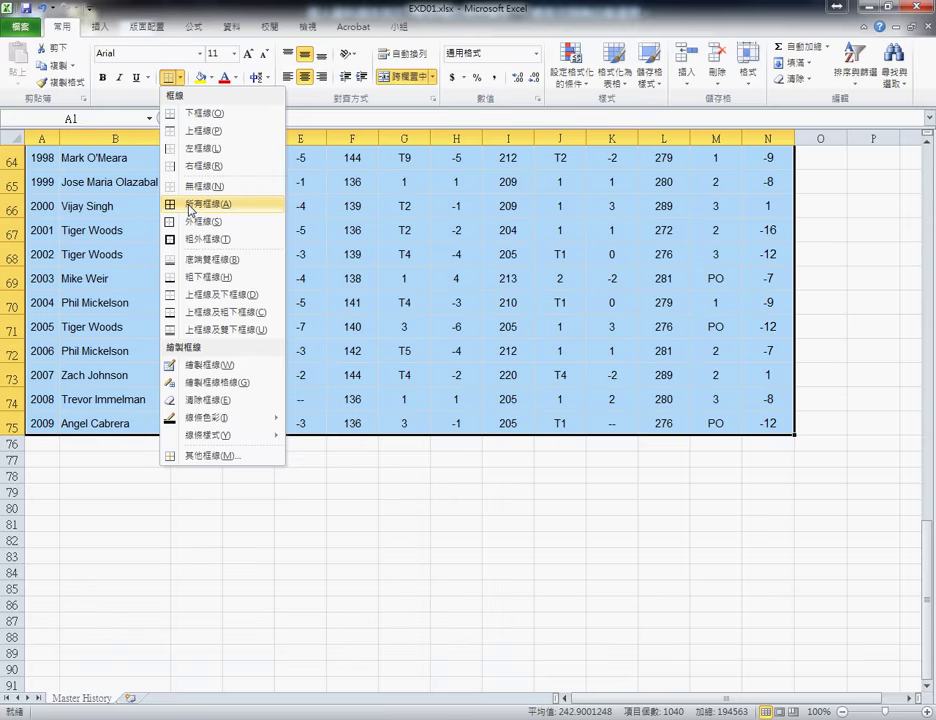
Step: Apply All Borders, try inside lines in More Borders, then clear all borders
{"action": "left_click", "coordinate": [189, 206]}
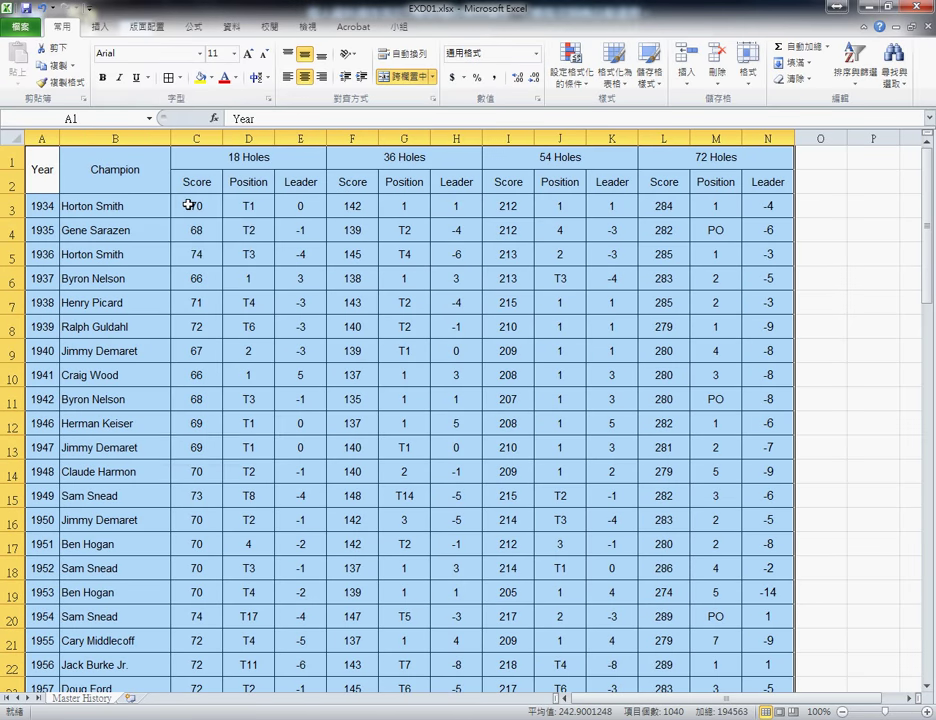
{"action": "left_click", "coordinate": [181, 77]}
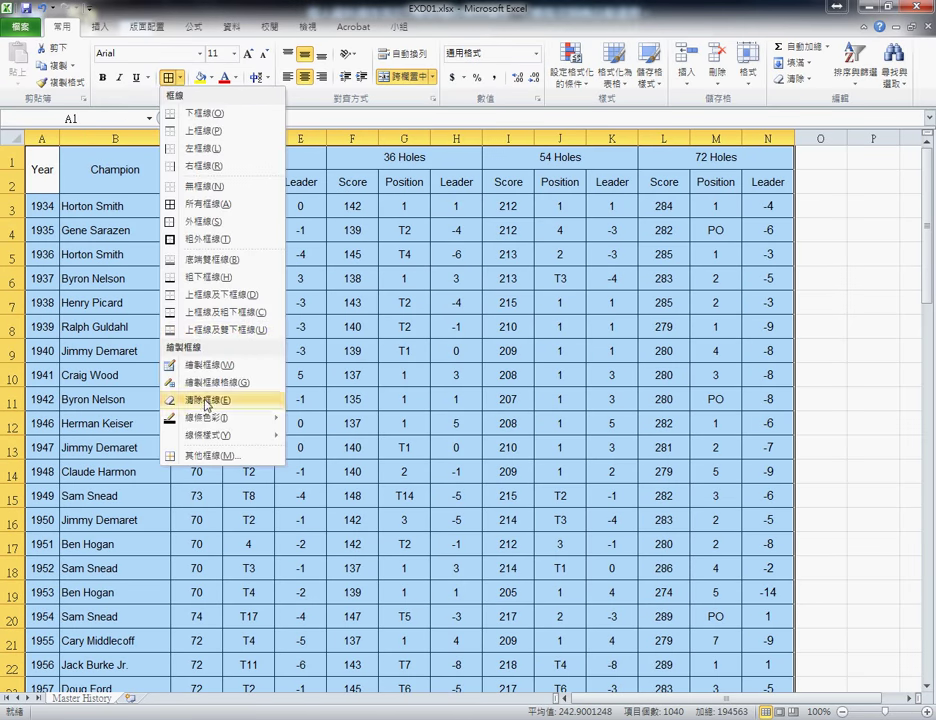
{"action": "left_click", "coordinate": [219, 456]}
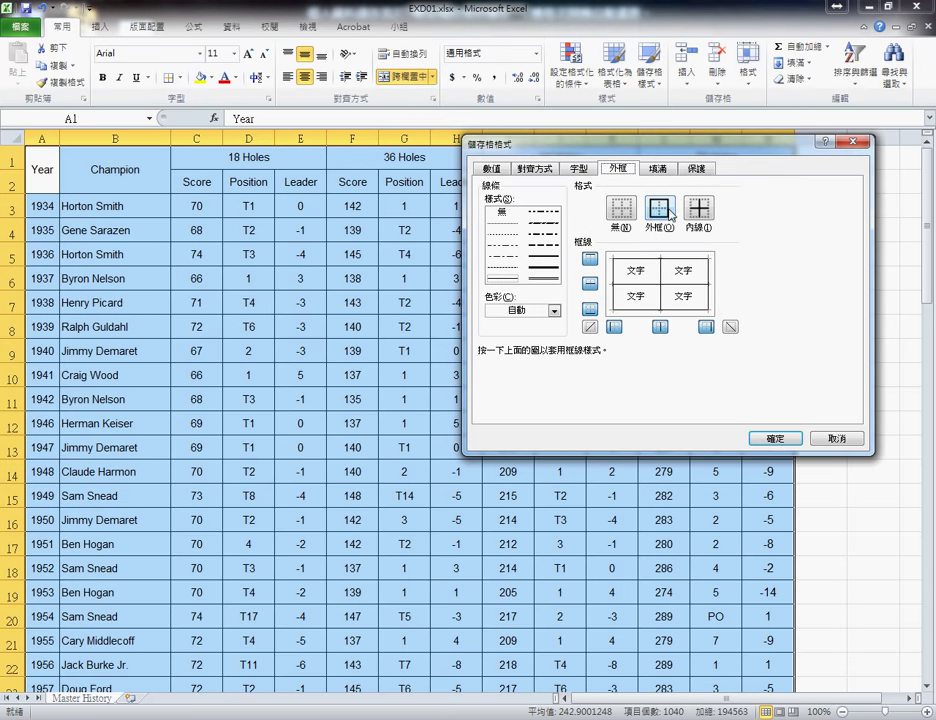
{"action": "left_click", "coordinate": [700, 213]}
{"action": "left_click", "coordinate": [829, 438]}
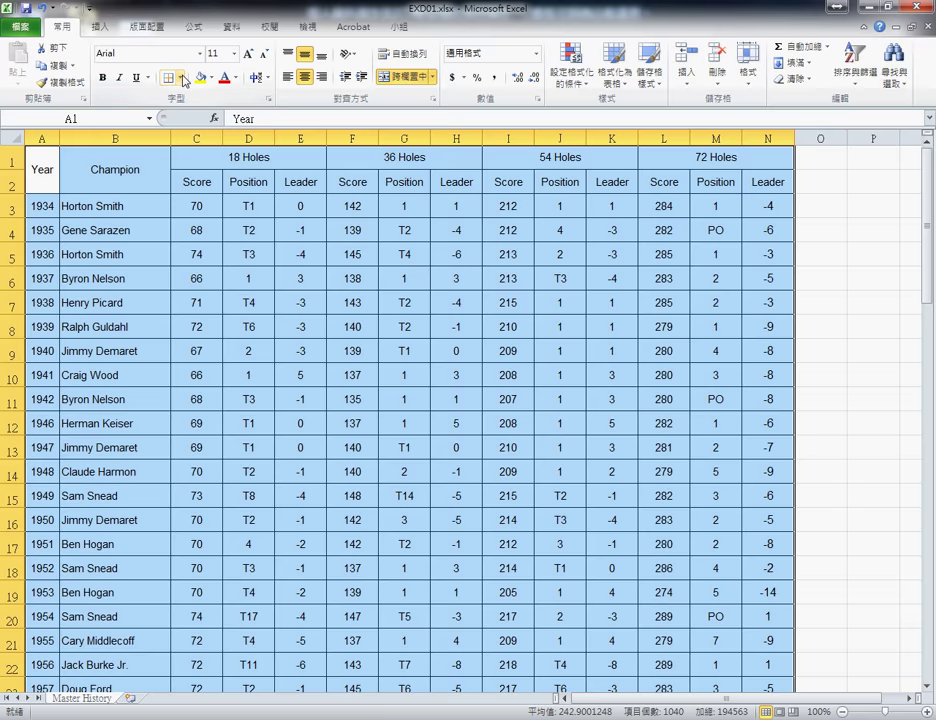
{"action": "left_click", "coordinate": [184, 79]}
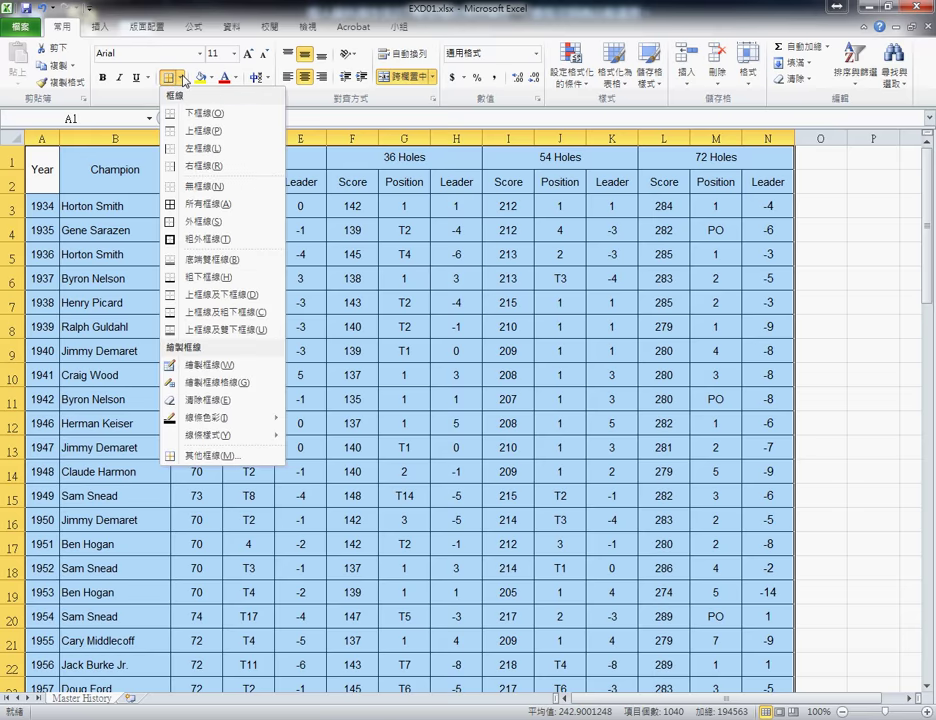
{"action": "left_click", "coordinate": [205, 187]}
Step: In More Borders, apply outline and inside lines, then a heavier outer border around A1:N75
{"action": "left_click", "coordinate": [180, 78]}
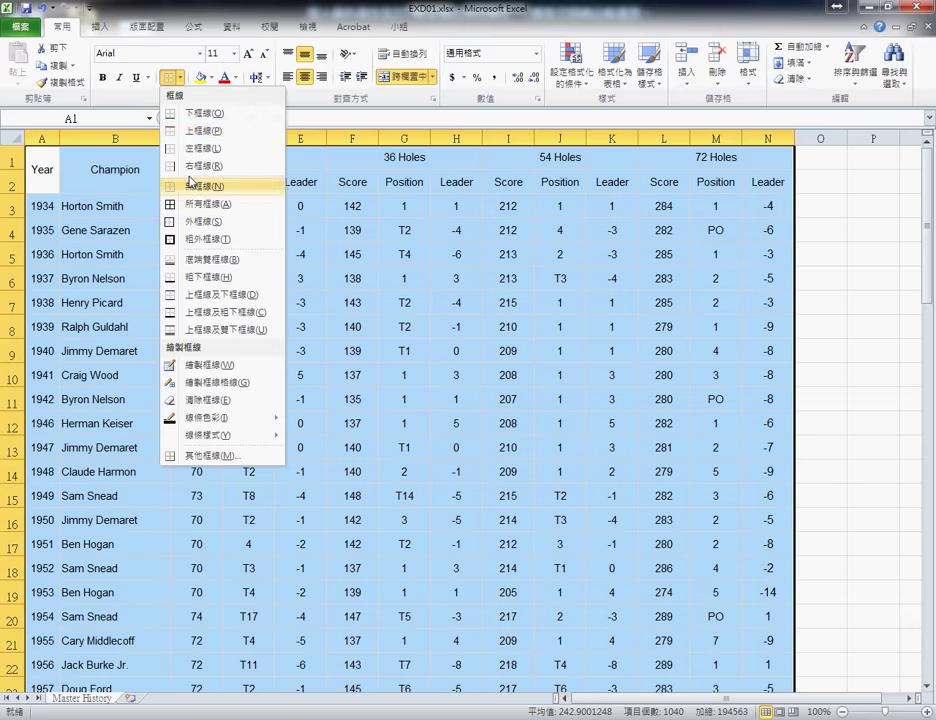
{"action": "left_click", "coordinate": [236, 458]}
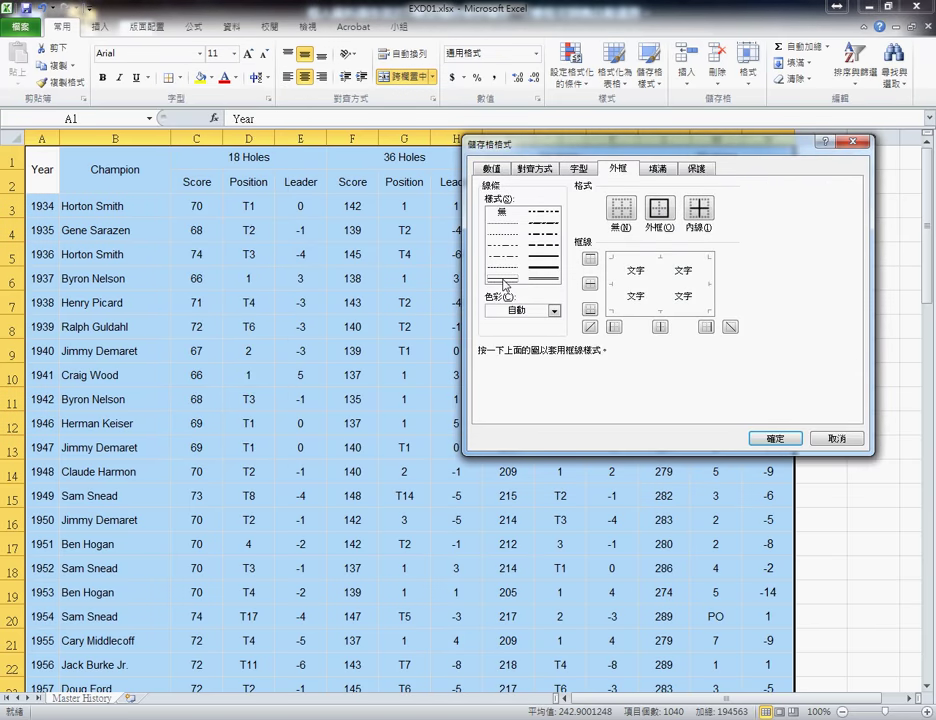
{"action": "left_click", "coordinate": [657, 218]}
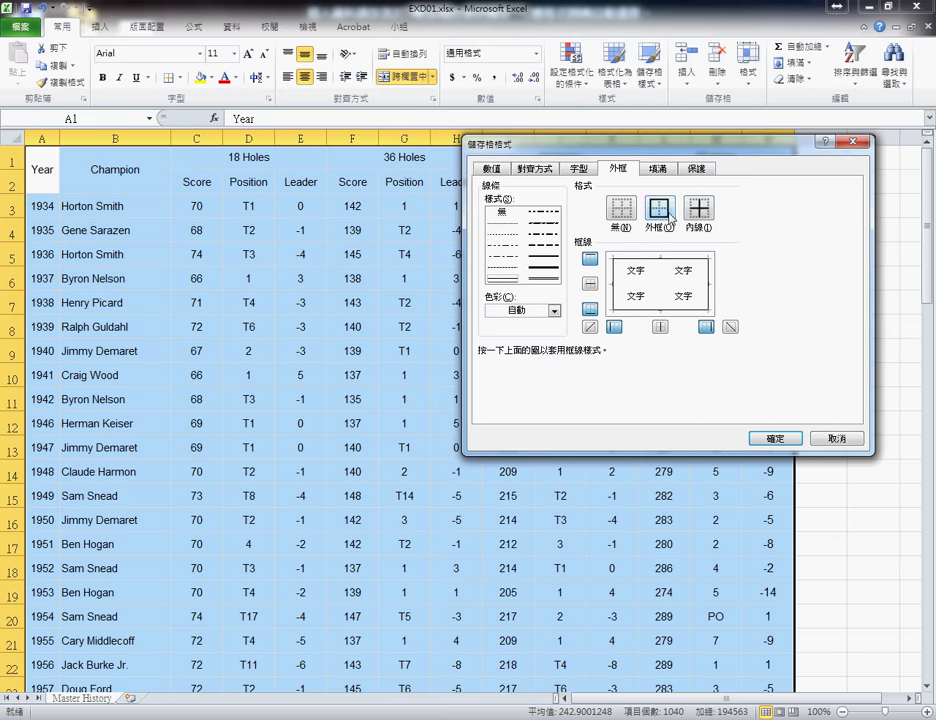
{"action": "left_click", "coordinate": [700, 212]}
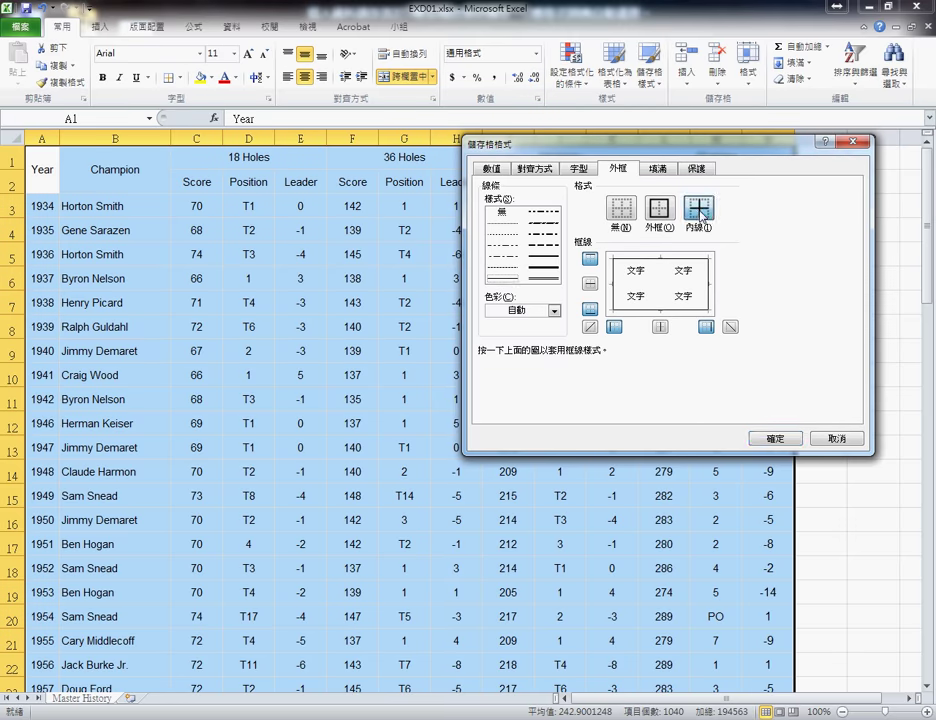
{"action": "left_click", "coordinate": [797, 447]}
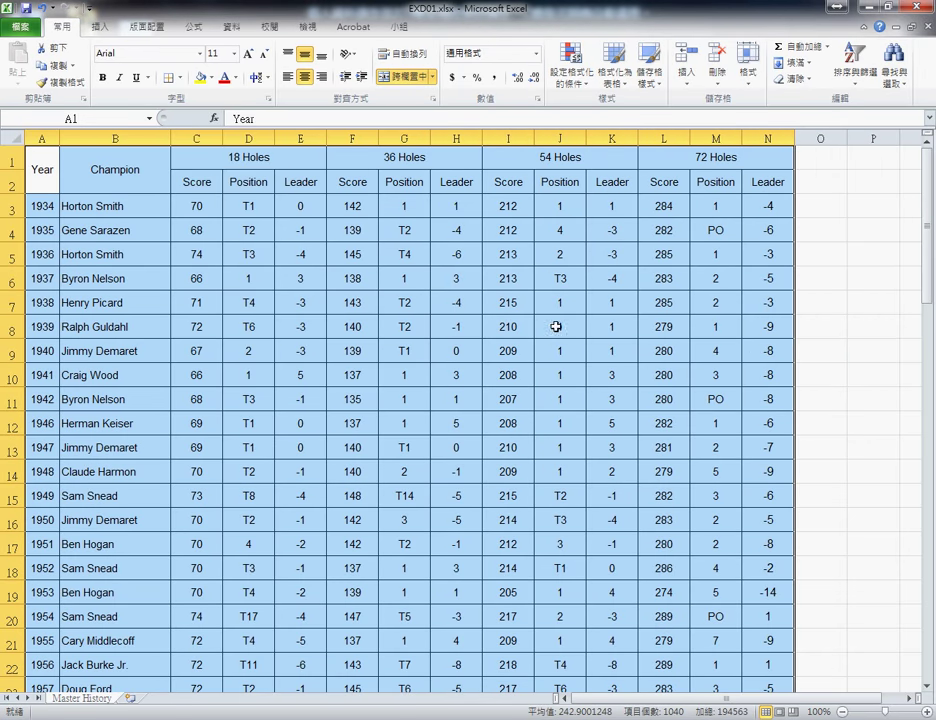
{"action": "left_click", "coordinate": [180, 78]}
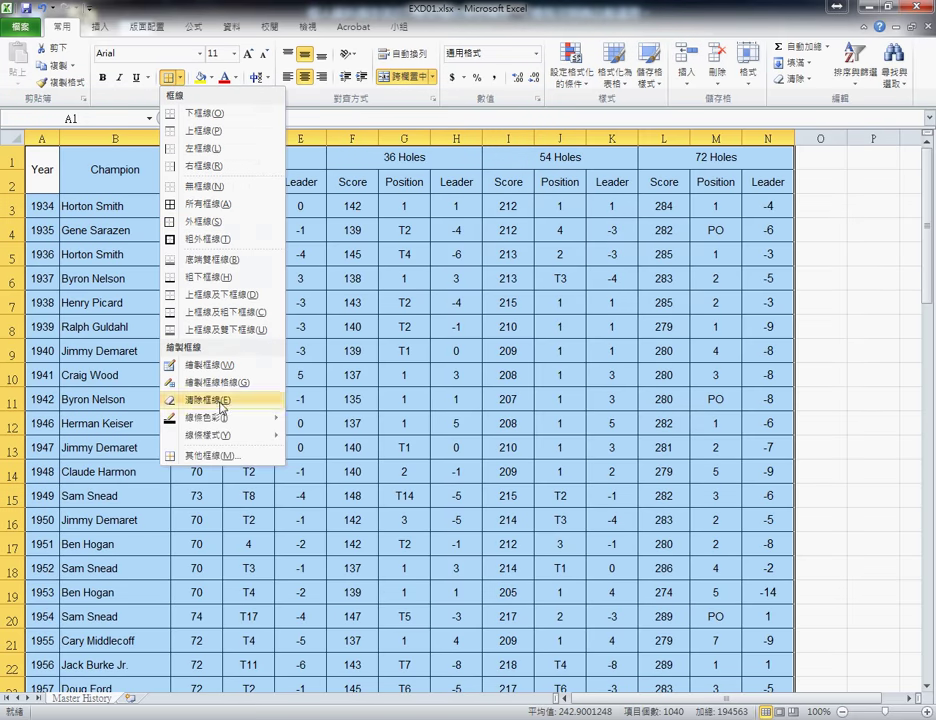
{"action": "left_click", "coordinate": [230, 458]}
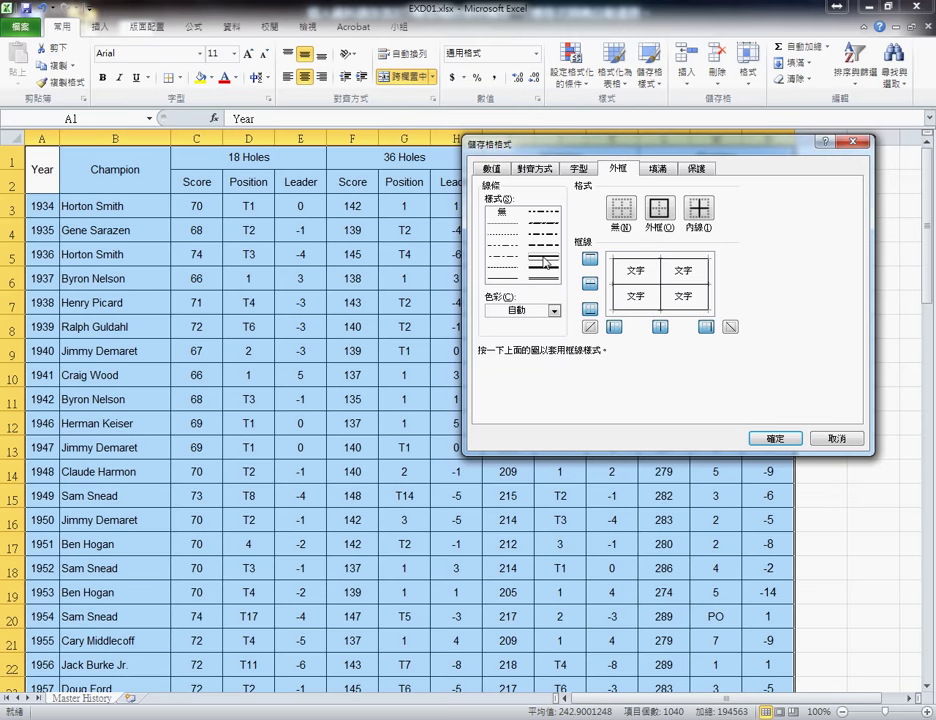
{"action": "left_click", "coordinate": [659, 212]}
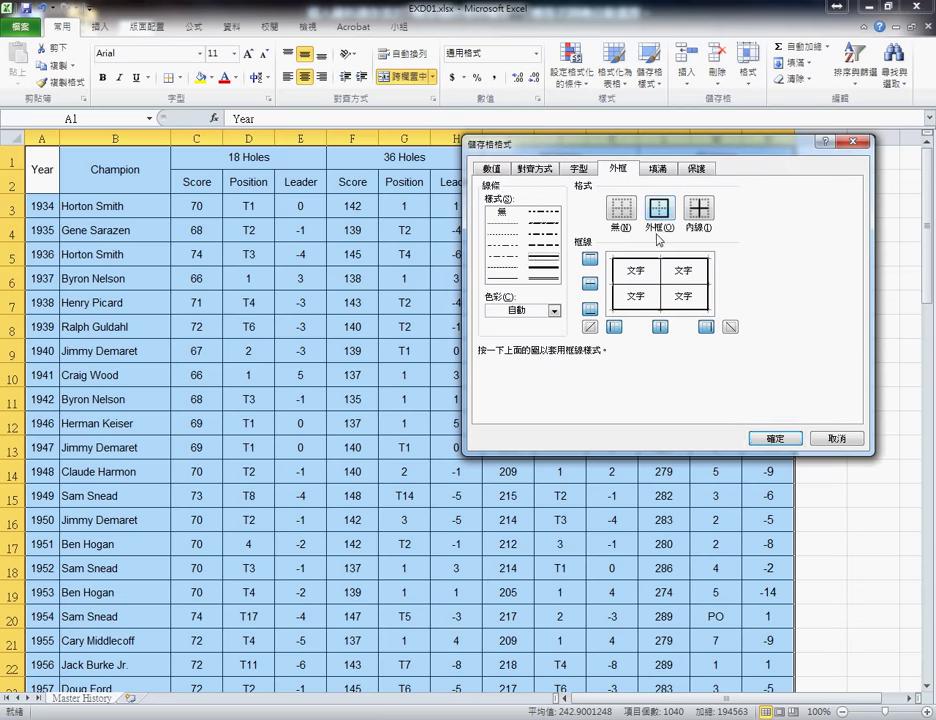
{"action": "left_click", "coordinate": [783, 440]}
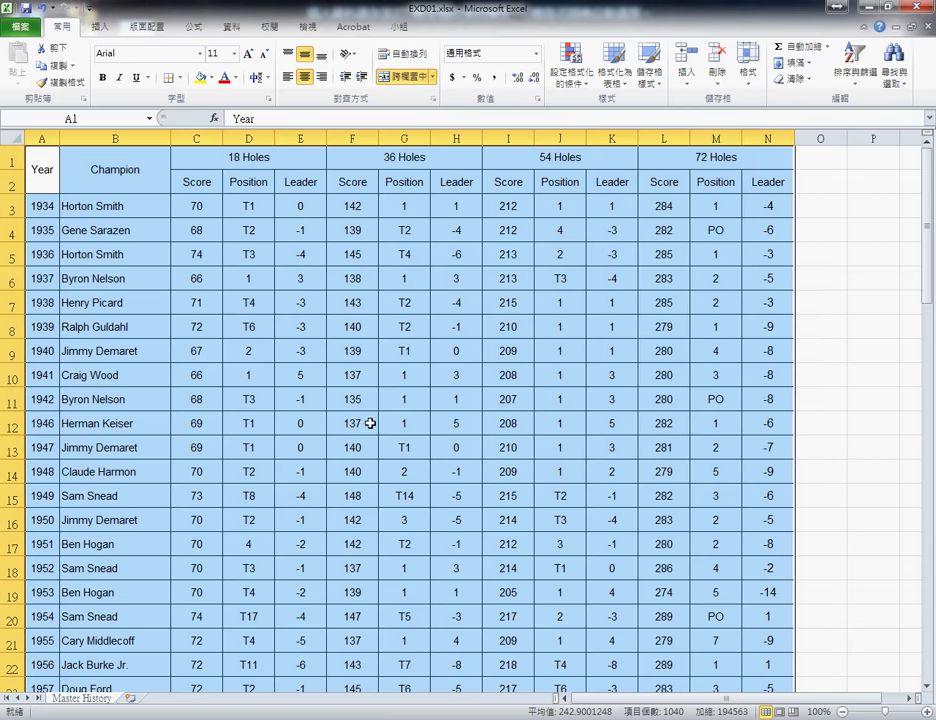
Step: Select A3:N3 and give it a double-line top border in More Borders
{"action": "left_click", "coordinate": [46, 206]}
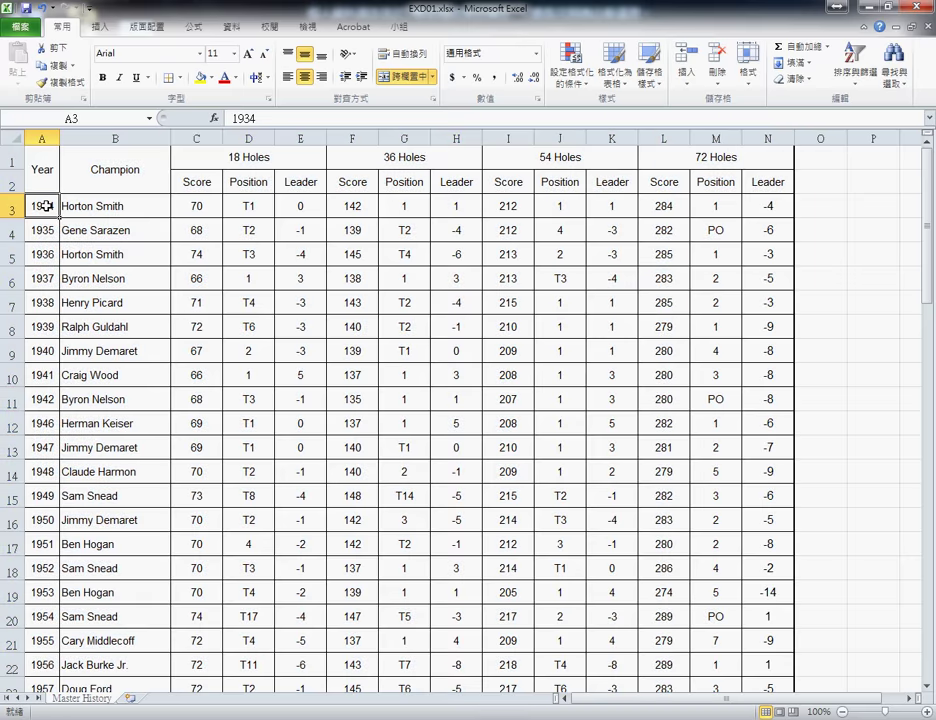
{"action": "left_click_drag", "start_coordinate": [46, 206], "coordinate": [755, 215]}
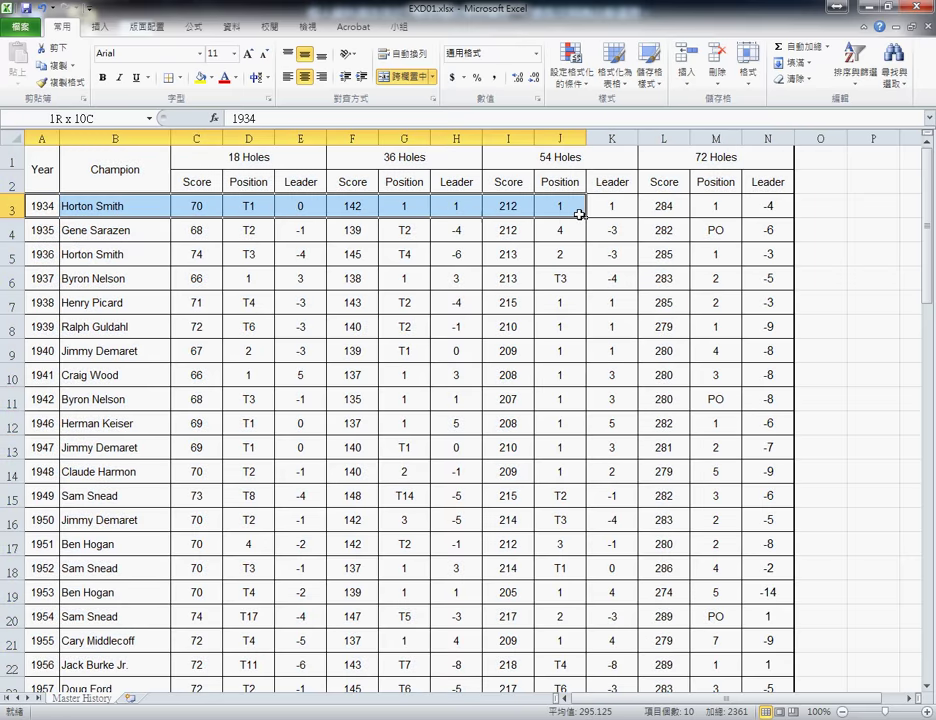
{"action": "left_click", "coordinate": [10, 206]}
{"action": "left_click_drag", "start_coordinate": [38, 205], "coordinate": [755, 210]}
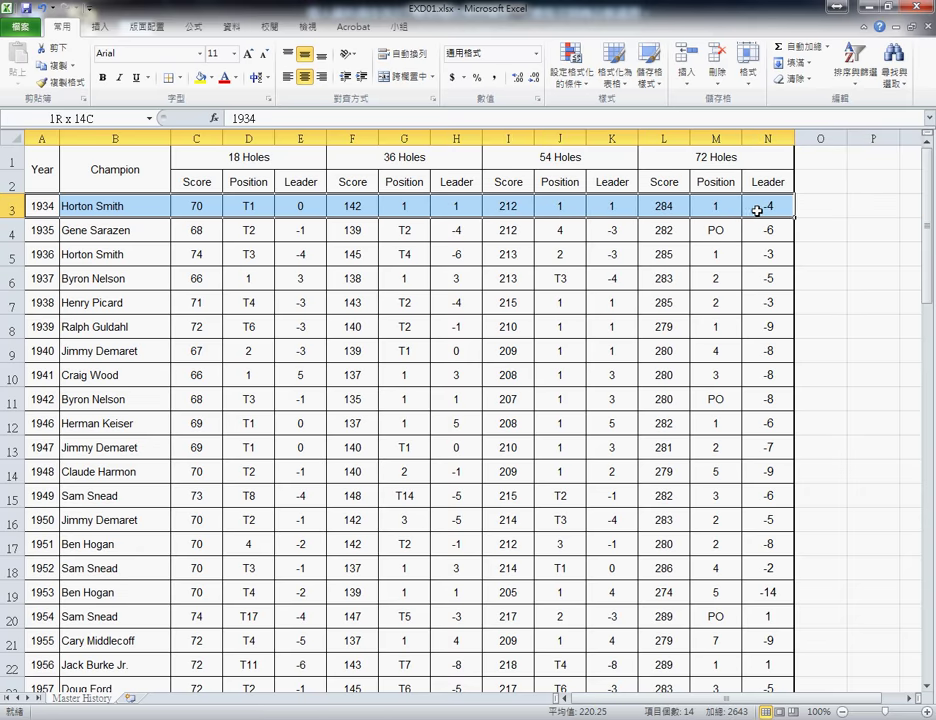
{"action": "left_click", "coordinate": [181, 78]}
{"action": "left_click", "coordinate": [220, 455]}
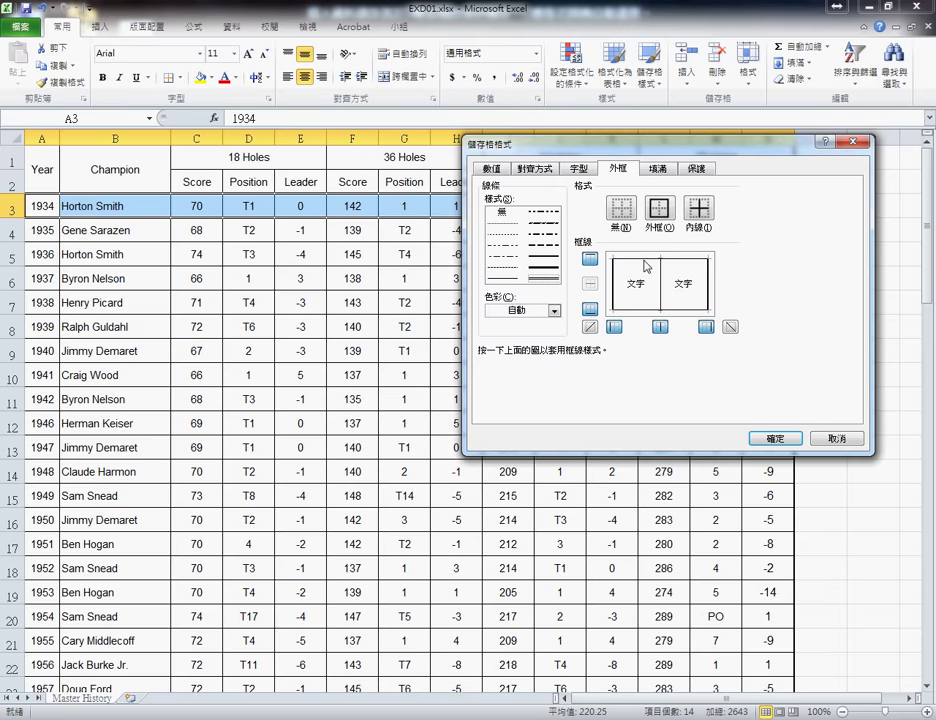
{"action": "left_click", "coordinate": [646, 266]}
{"action": "left_click", "coordinate": [776, 439]}
{"action": "left_click", "coordinate": [400, 373]}
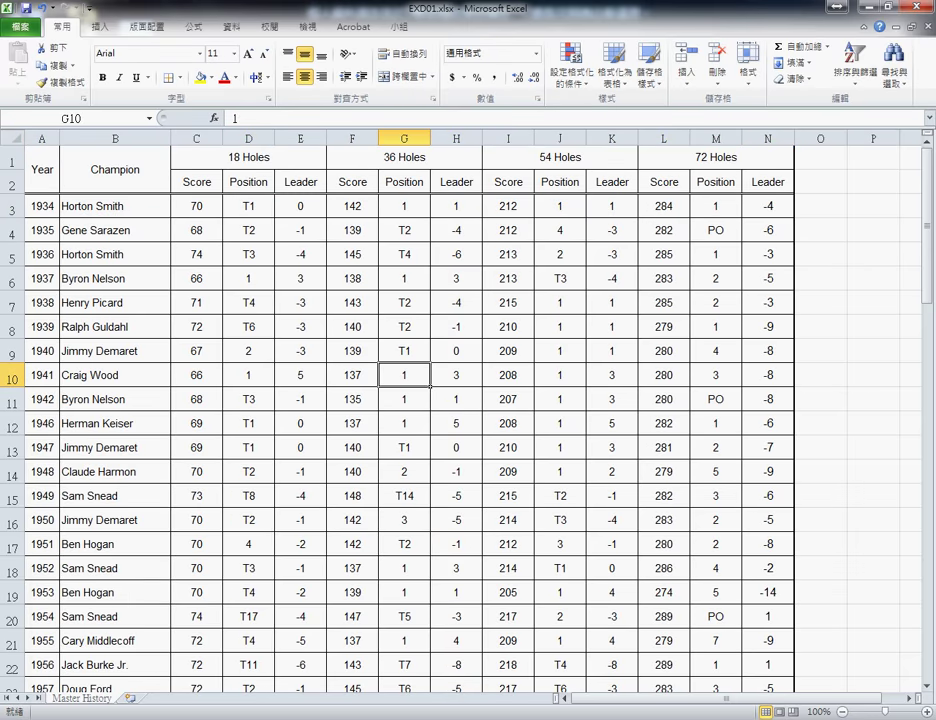
Step: Read the design requirements in the PDF, briefly returning to the workbook to select and deselect row 3
{"action": "left_click", "coordinate": [89, 465]}
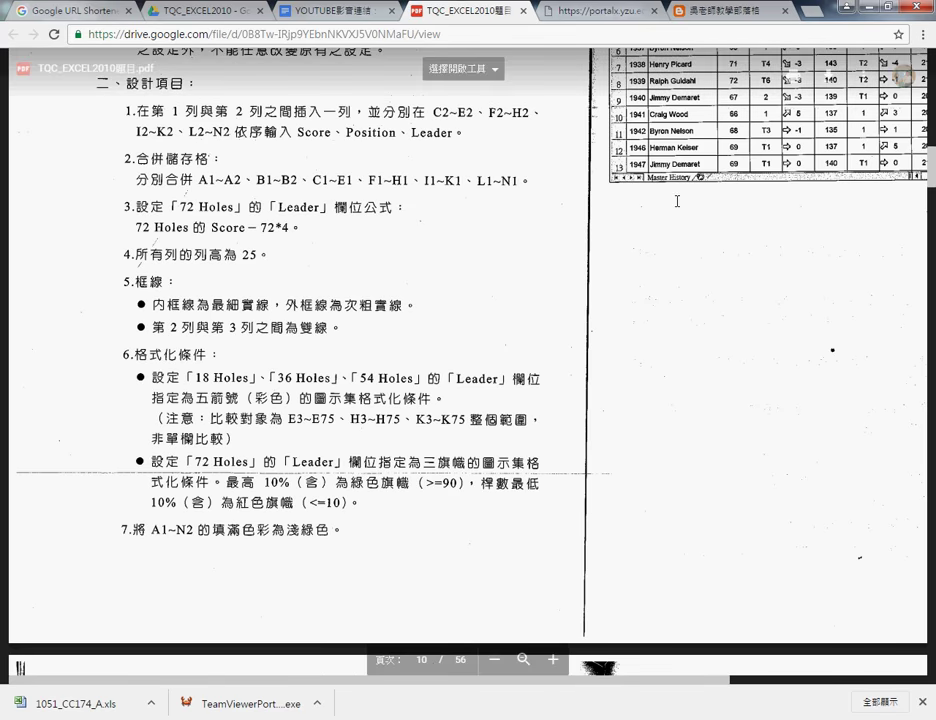
{"action": "key", "text": "alt+Tab"}
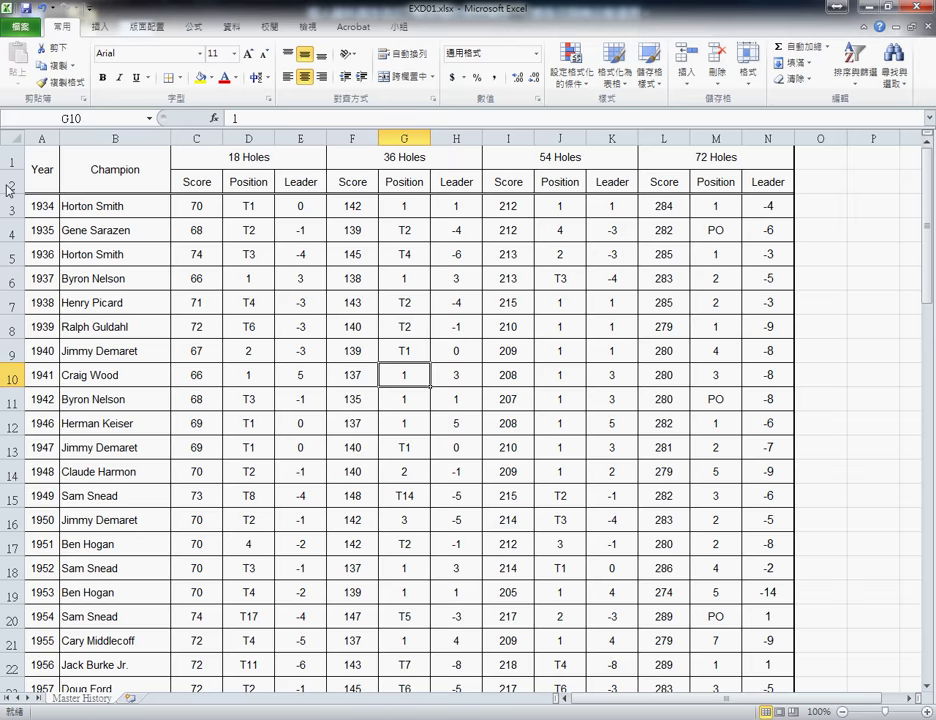
{"action": "left_click", "coordinate": [12, 206]}
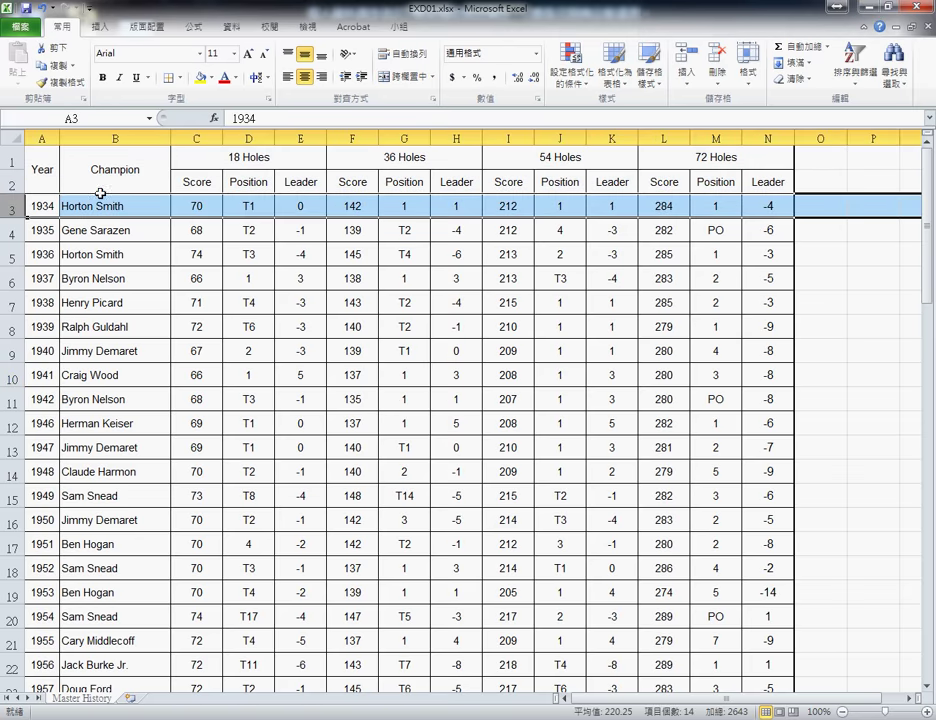
{"action": "left_click", "coordinate": [256, 250]}
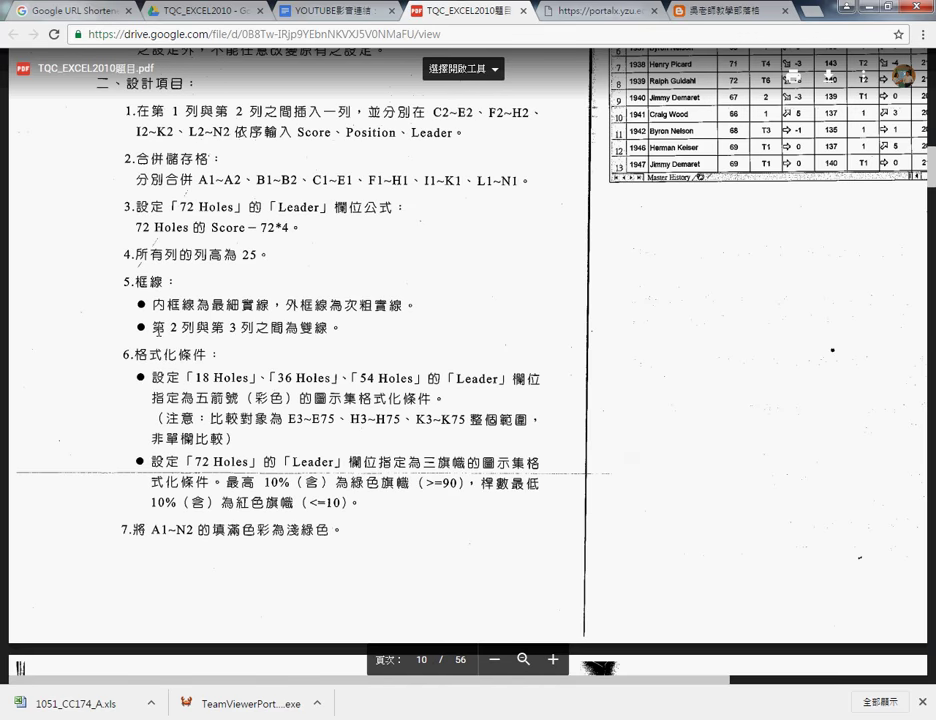
{"action": "key", "text": "alt+Tab"}
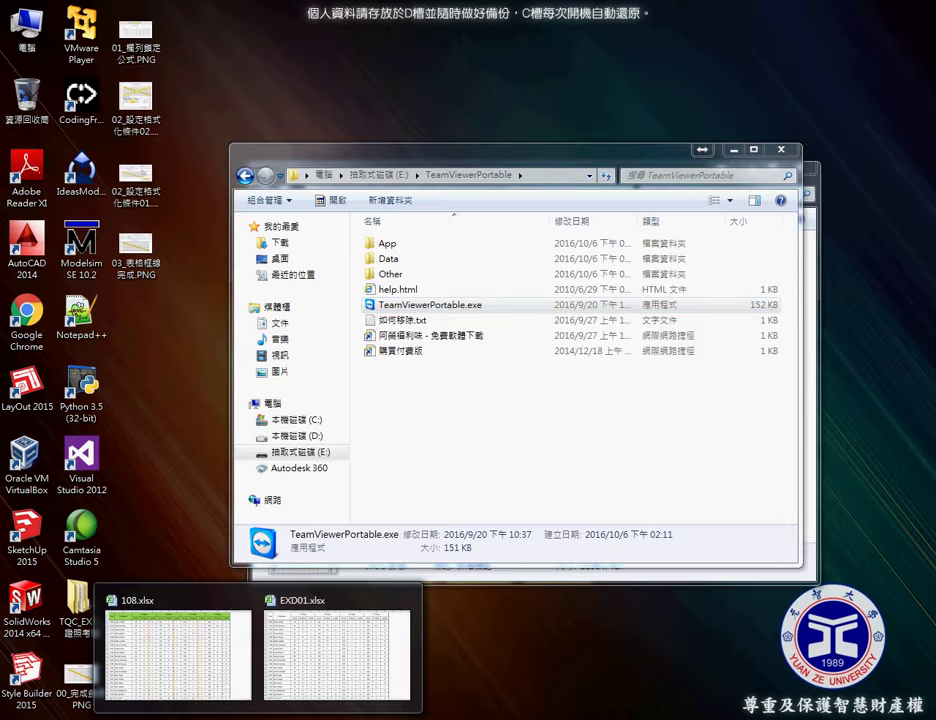
Step: Bring EXD01.xlsx back, select cell E3, then switch to the Adobe Reader requirements PDF
{"action": "left_click", "coordinate": [318, 650]}
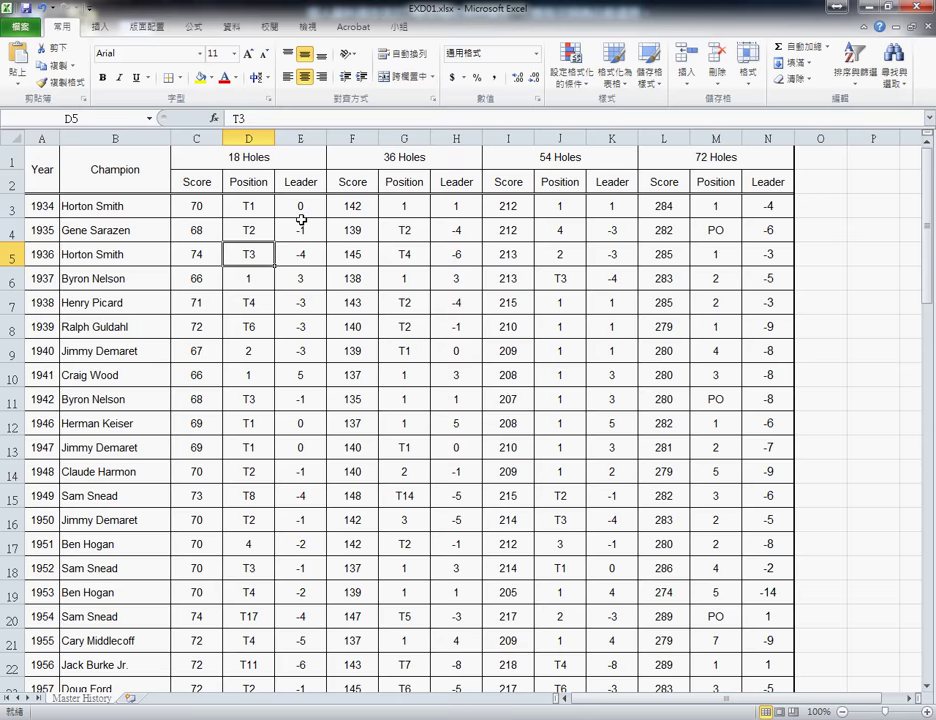
{"action": "left_click", "coordinate": [309, 207]}
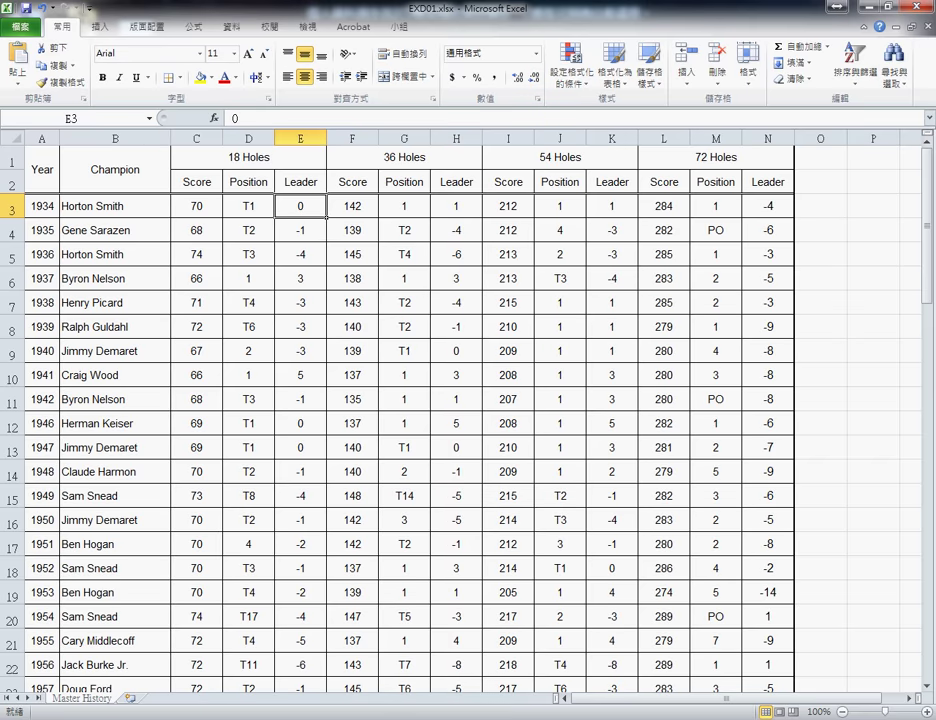
{"action": "key", "text": "alt+Tab"}
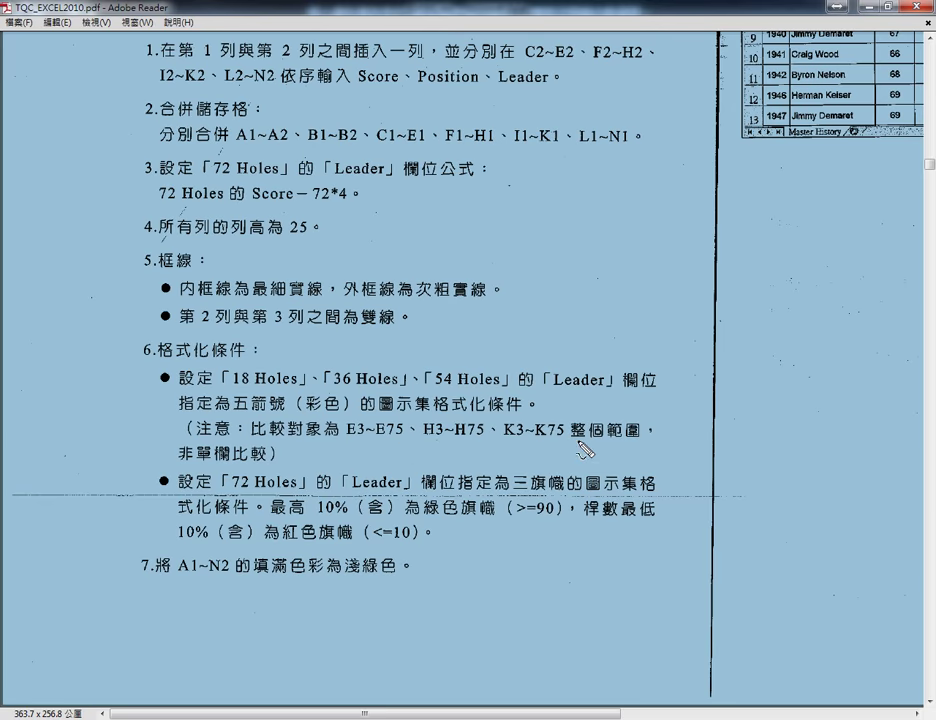
{"action": "left_click_drag", "start_coordinate": [573, 438], "coordinate": [646, 437]}
{"action": "left_click_drag", "start_coordinate": [347, 437], "coordinate": [560, 437]}
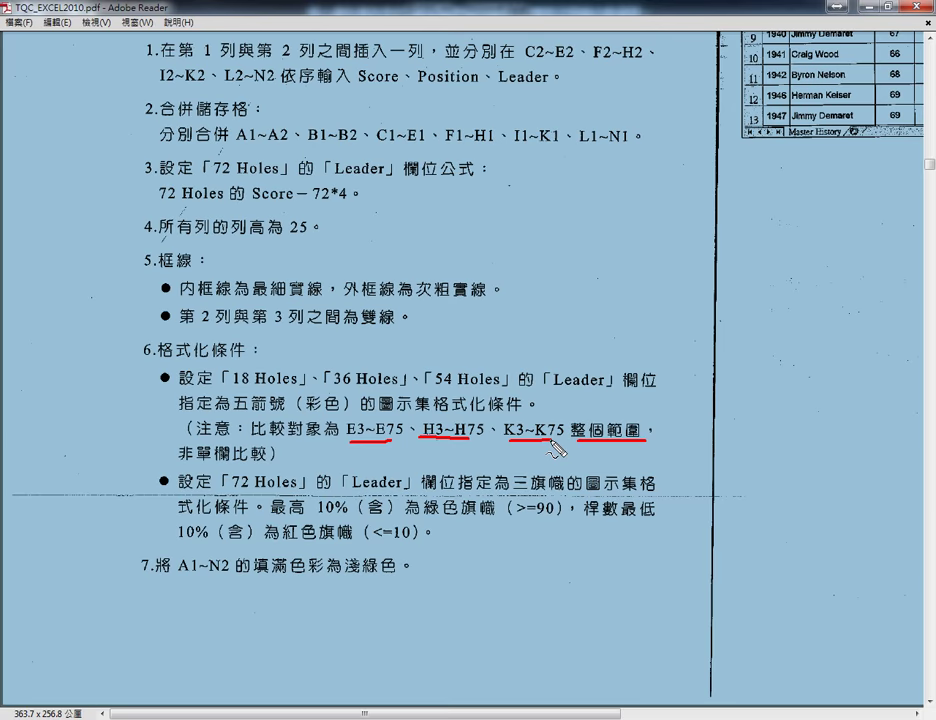
{"action": "left_click_drag", "start_coordinate": [191, 462], "coordinate": [262, 461]}
{"action": "key", "text": "Escape"}
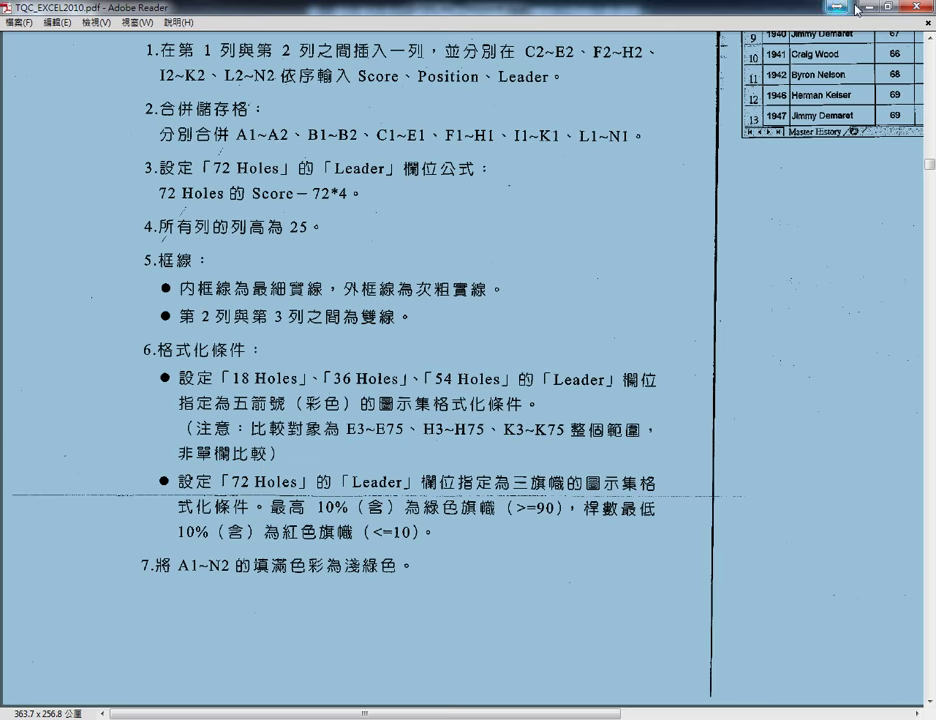
Step: Return to the worksheet and select the 18 Holes Leader values E3:E75
{"action": "left_click", "coordinate": [866, 6]}
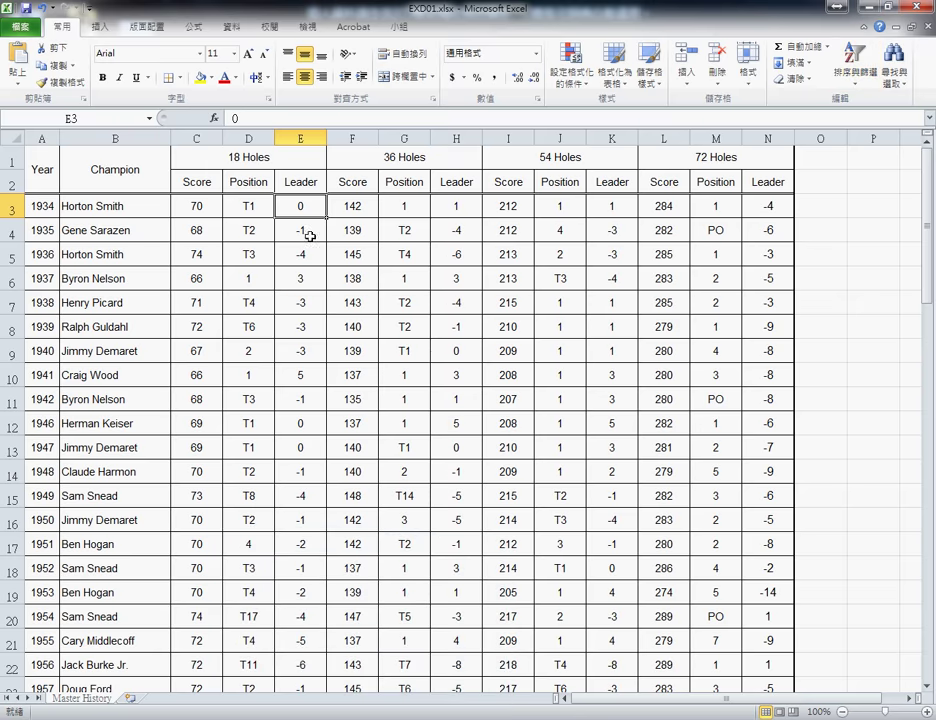
{"action": "scroll", "coordinate": [310, 300], "scroll_direction": "down", "scroll_amount": 5}
{"action": "scroll", "coordinate": [328, 450], "scroll_direction": "down", "scroll_amount": 6}
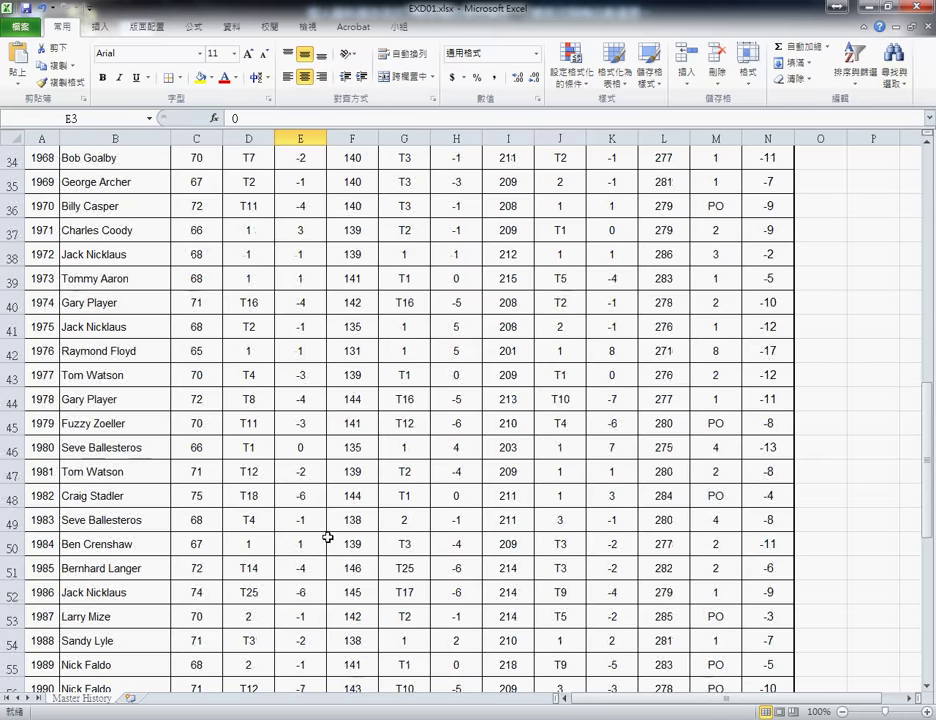
{"action": "scroll", "coordinate": [325, 550], "scroll_direction": "down", "scroll_amount": 2}
{"action": "scroll", "coordinate": [321, 560], "scroll_direction": "down", "scroll_amount": 6}
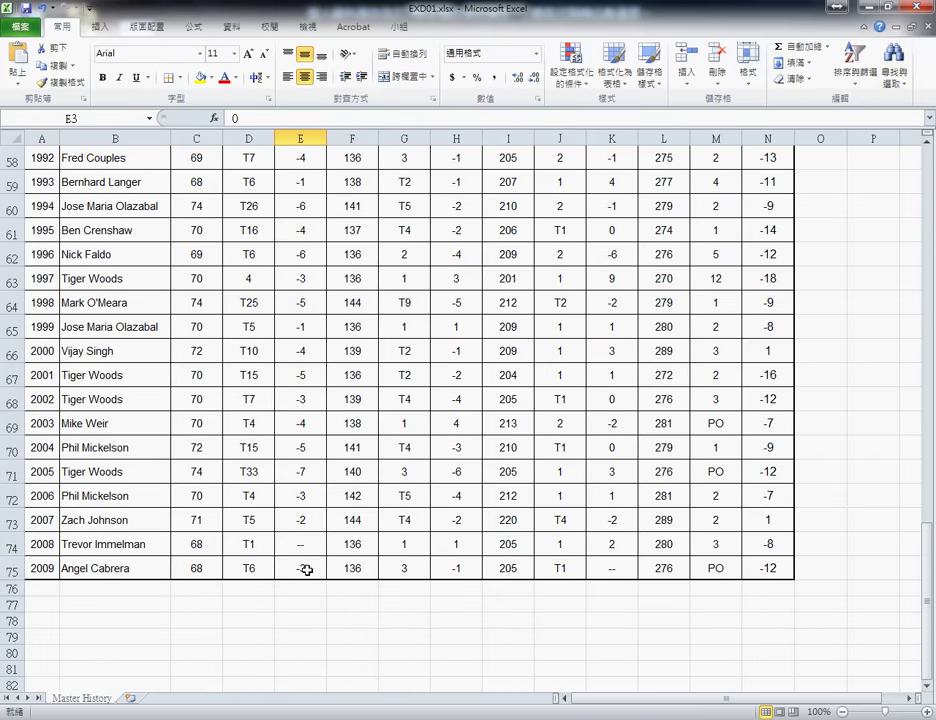
{"action": "left_click", "coordinate": [307, 570], "text": "shift"}
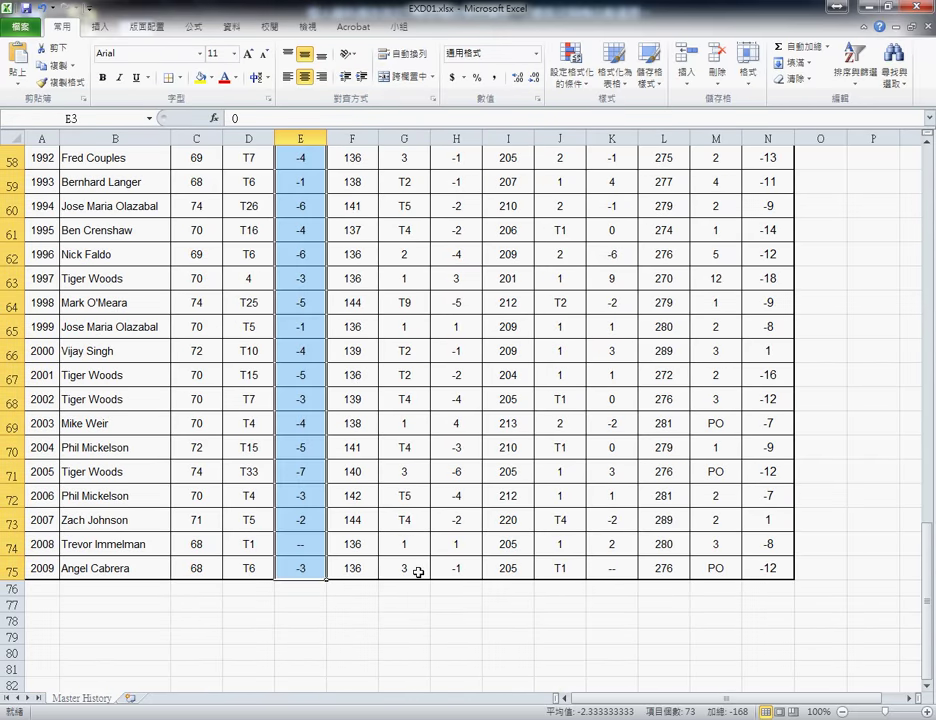
Step: Add H3:H75 and K3:K75, the 36 and 54 Holes Leader values, to the selection
{"action": "scroll", "coordinate": [418, 571], "scroll_direction": "up", "scroll_amount": 4}
{"action": "scroll", "coordinate": [418, 571], "scroll_direction": "up", "scroll_amount": 7}
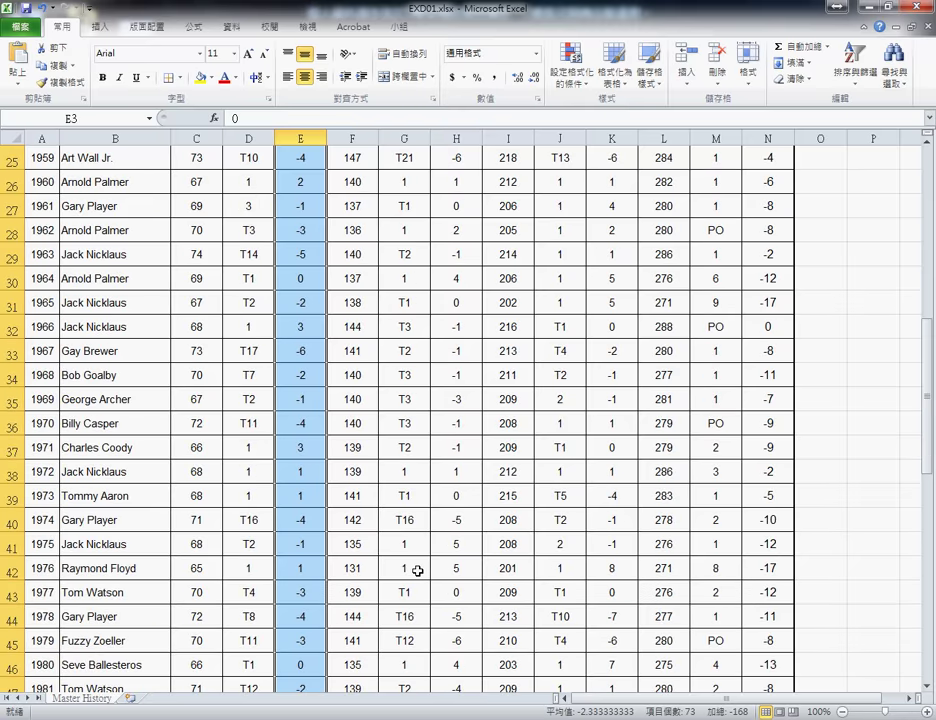
{"action": "scroll", "coordinate": [418, 571], "scroll_direction": "up", "scroll_amount": 5}
{"action": "scroll", "coordinate": [418, 571], "scroll_direction": "up", "scroll_amount": 3}
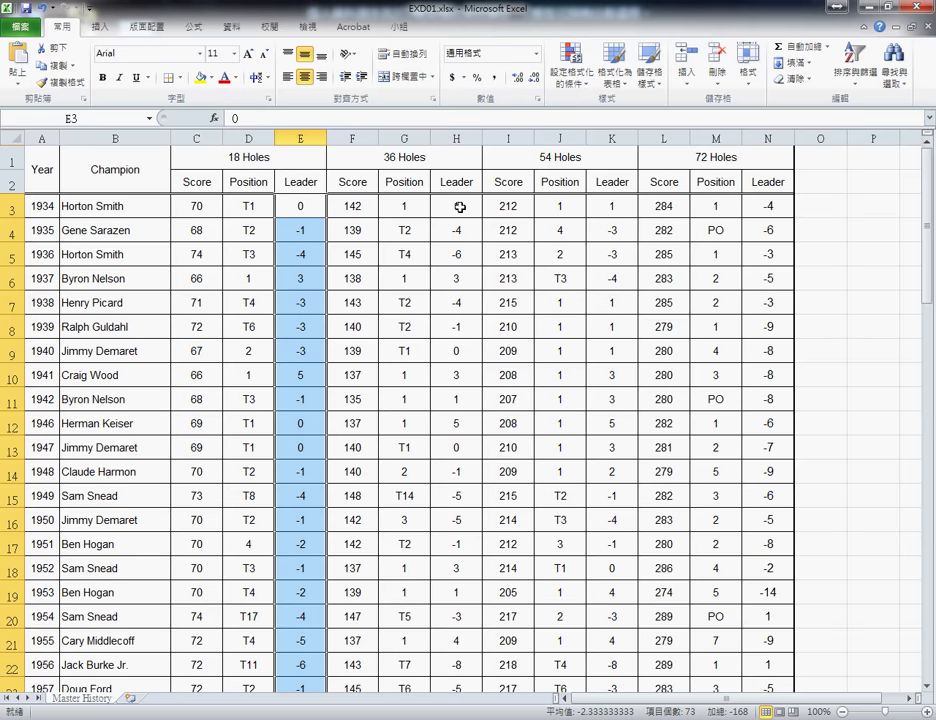
{"action": "left_click_drag", "start_coordinate": [460, 207], "coordinate": [463, 664]}
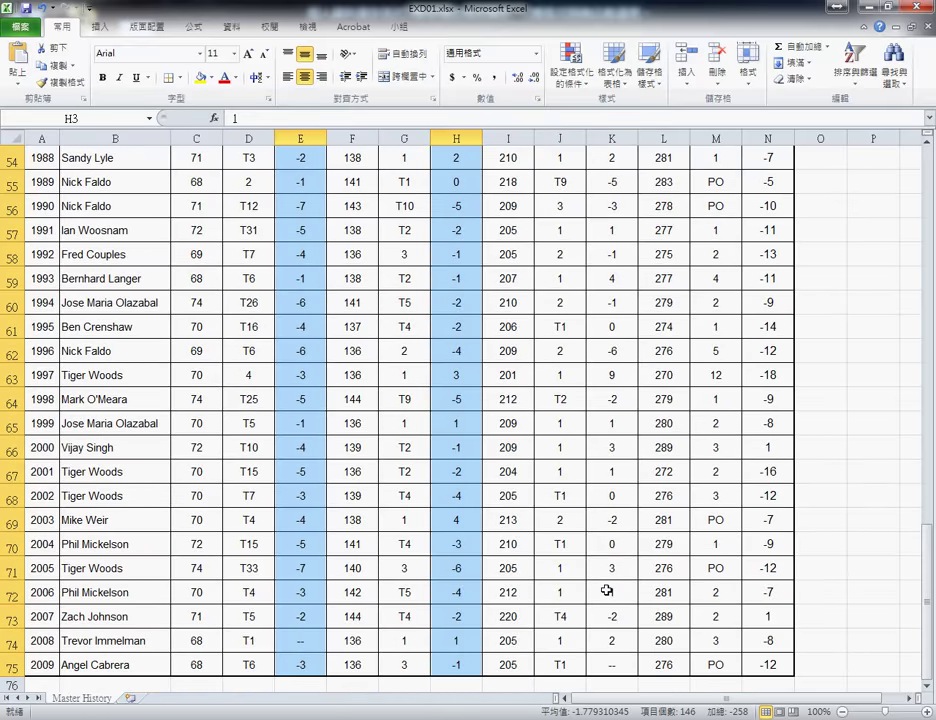
{"action": "scroll", "coordinate": [605, 648], "scroll_direction": "up", "scroll_amount": 9}
{"action": "scroll", "coordinate": [605, 648], "scroll_direction": "up", "scroll_amount": 6}
{"action": "scroll", "coordinate": [608, 620], "scroll_direction": "up", "scroll_amount": 3}
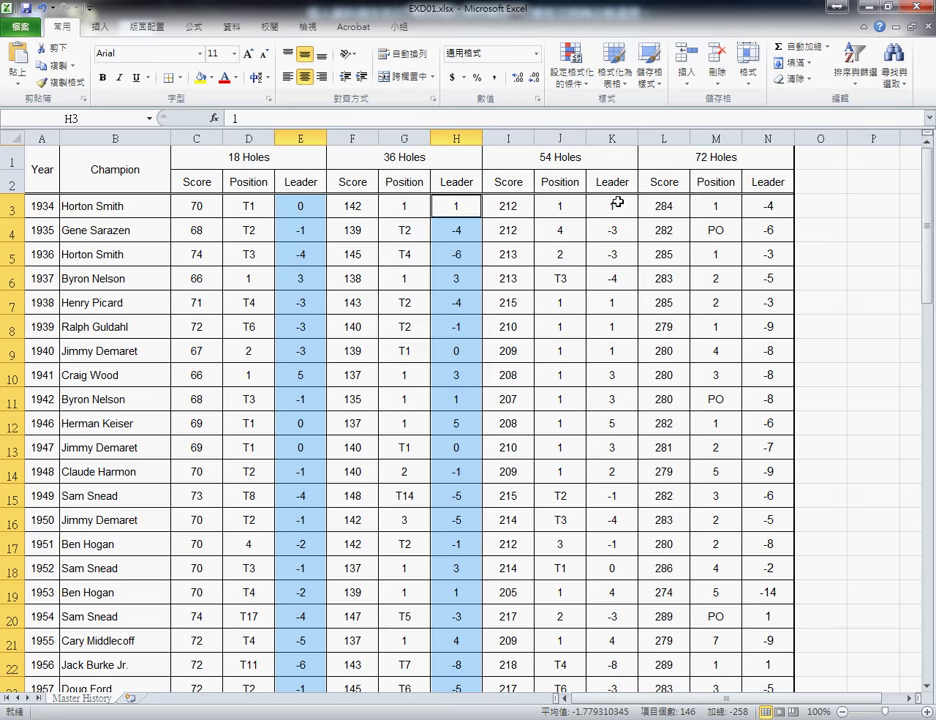
{"action": "left_click_drag", "start_coordinate": [618, 203], "coordinate": [612, 655], "text": "ctrl"}
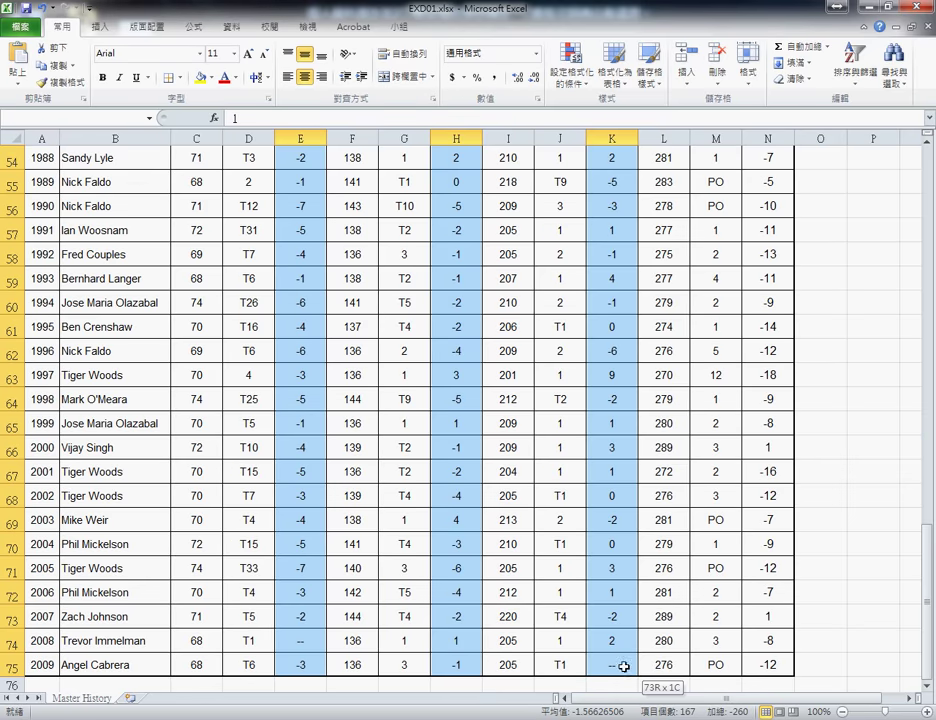
{"action": "left_click_drag", "start_coordinate": [612, 655], "coordinate": [624, 666], "text": "ctrl"}
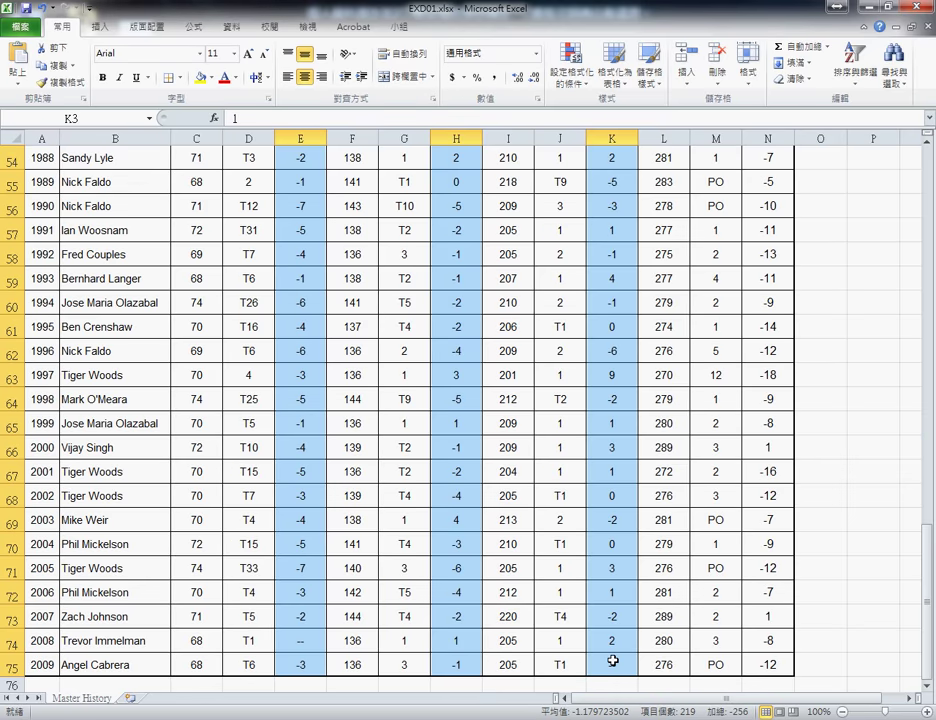
{"action": "scroll", "coordinate": [613, 660], "scroll_direction": "up", "scroll_amount": 6}
{"action": "scroll", "coordinate": [625, 640], "scroll_direction": "up", "scroll_amount": 11}
{"action": "scroll", "coordinate": [629, 610], "scroll_direction": "up", "scroll_amount": 1}
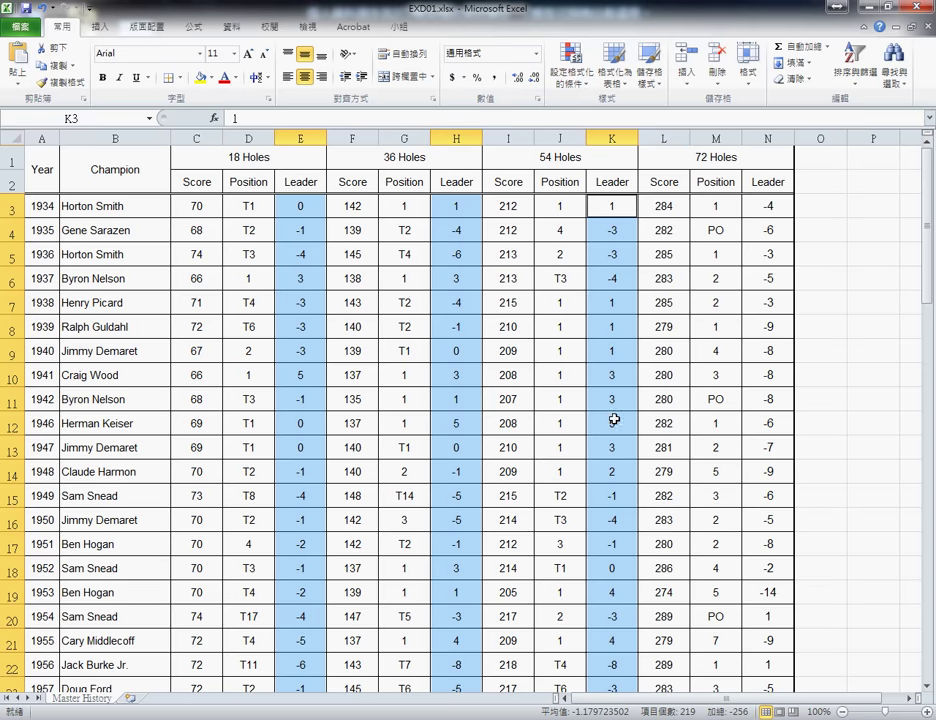
Step: Apply the 5 Arrows (Colored) icon set to the selected Leader values
{"action": "left_click", "coordinate": [576, 86]}
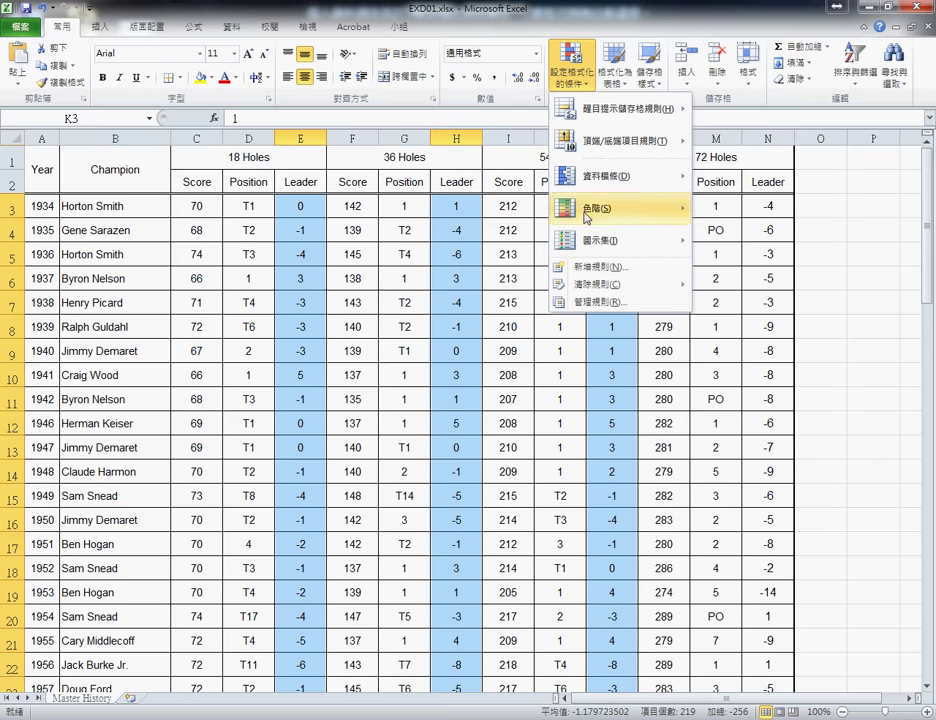
{"action": "mouse_move", "coordinate": [588, 245]}
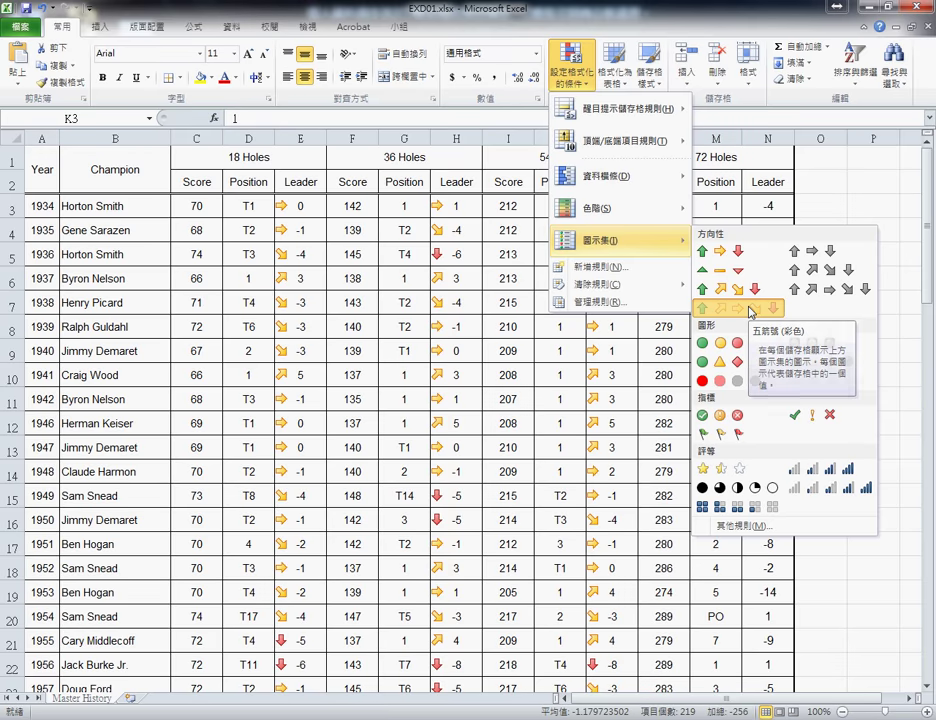
{"action": "left_click", "coordinate": [749, 308]}
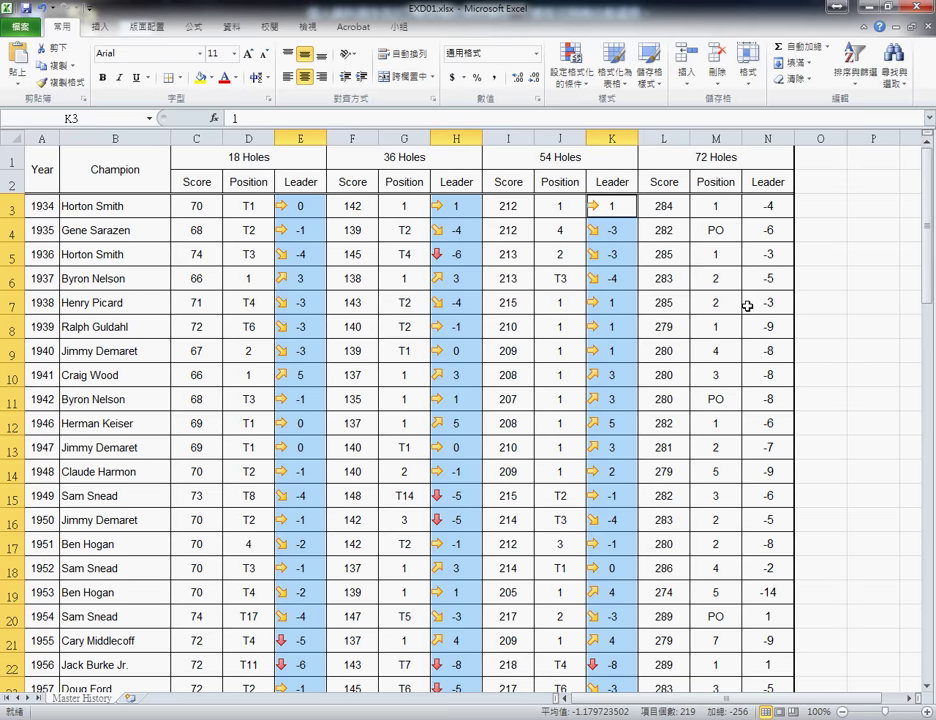
{"action": "left_click", "coordinate": [571, 64]}
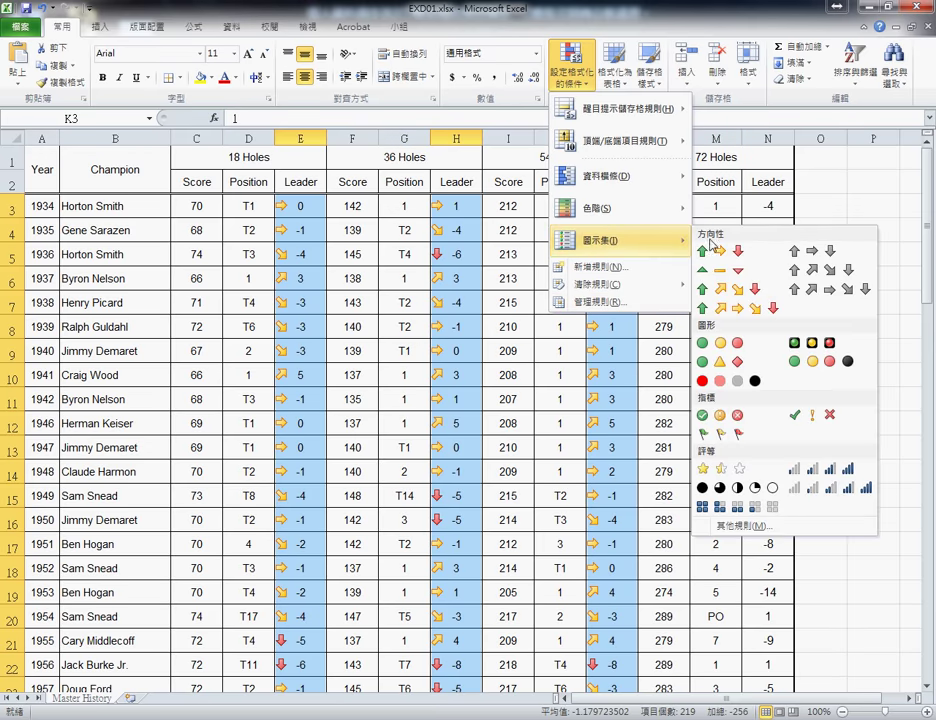
Step: Create a custom Icon Sets rule using five coloured arrows at 80, 60, 40, 20 percent
{"action": "left_click", "coordinate": [784, 531]}
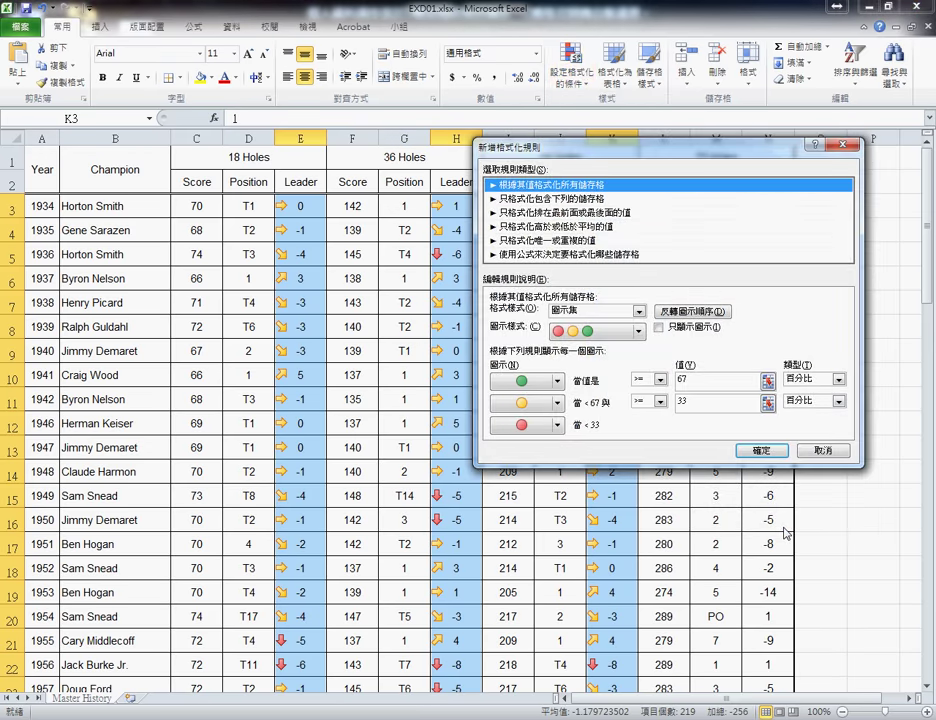
{"action": "left_click", "coordinate": [639, 312]}
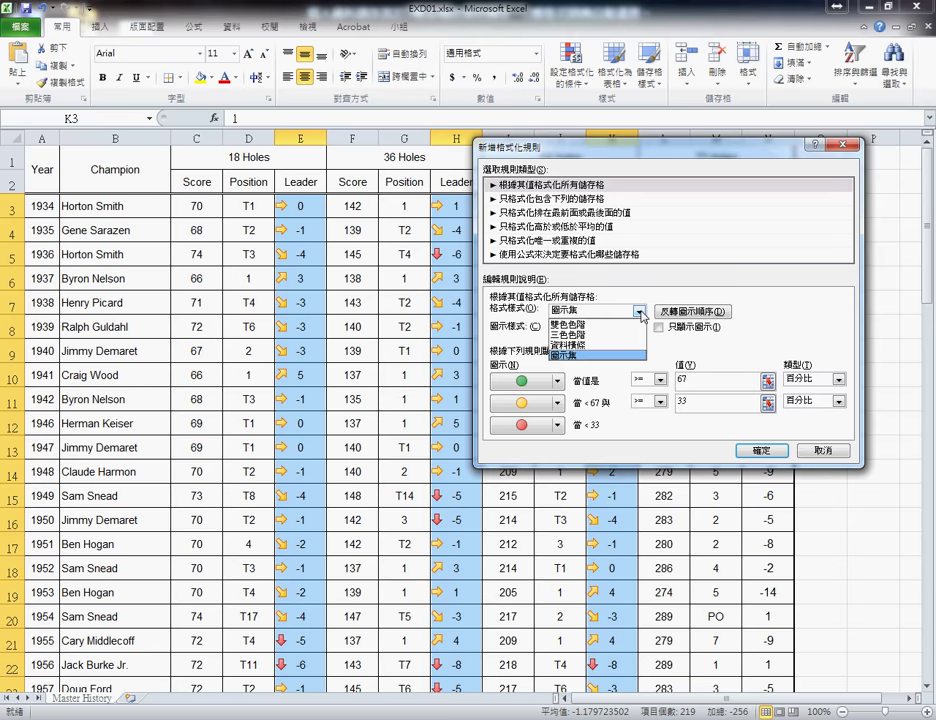
{"action": "left_click", "coordinate": [640, 354]}
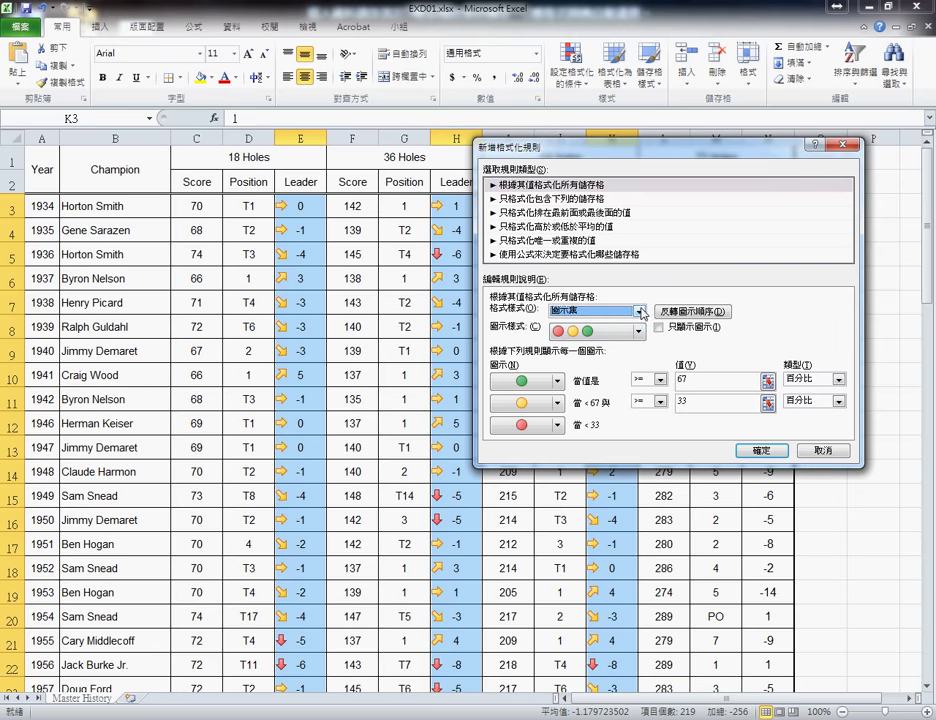
{"action": "left_click", "coordinate": [638, 332]}
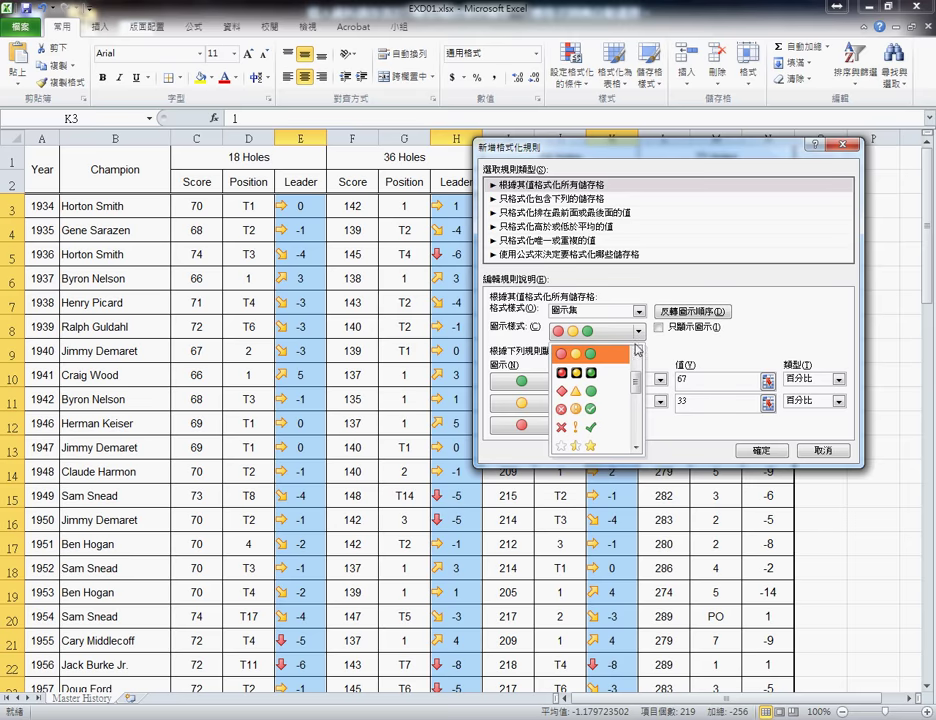
{"action": "left_click_drag", "start_coordinate": [634, 383], "coordinate": [640, 422]}
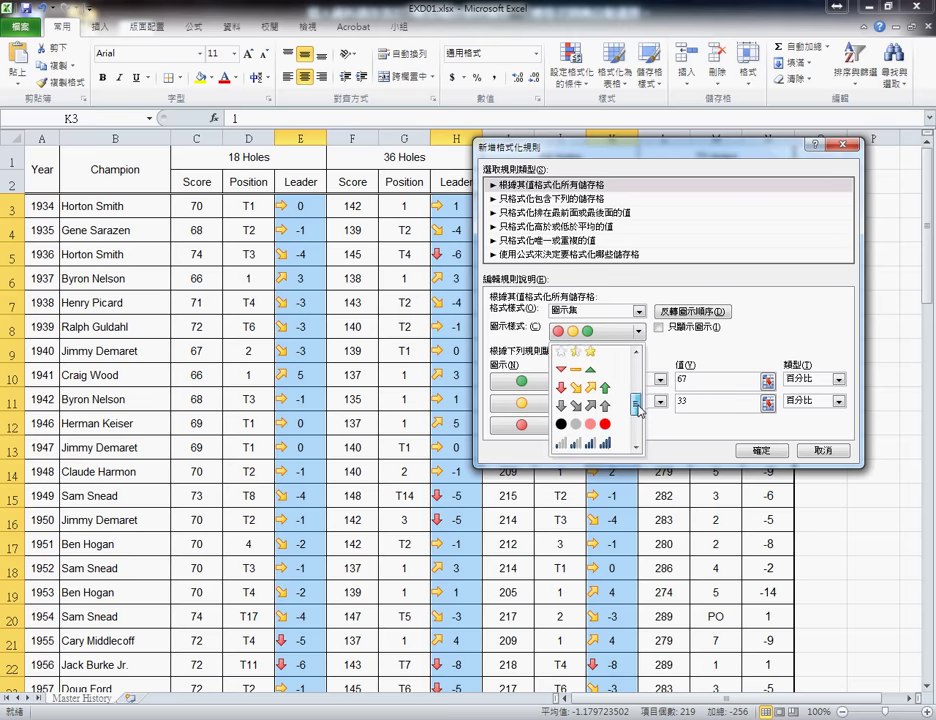
{"action": "left_click", "coordinate": [590, 420]}
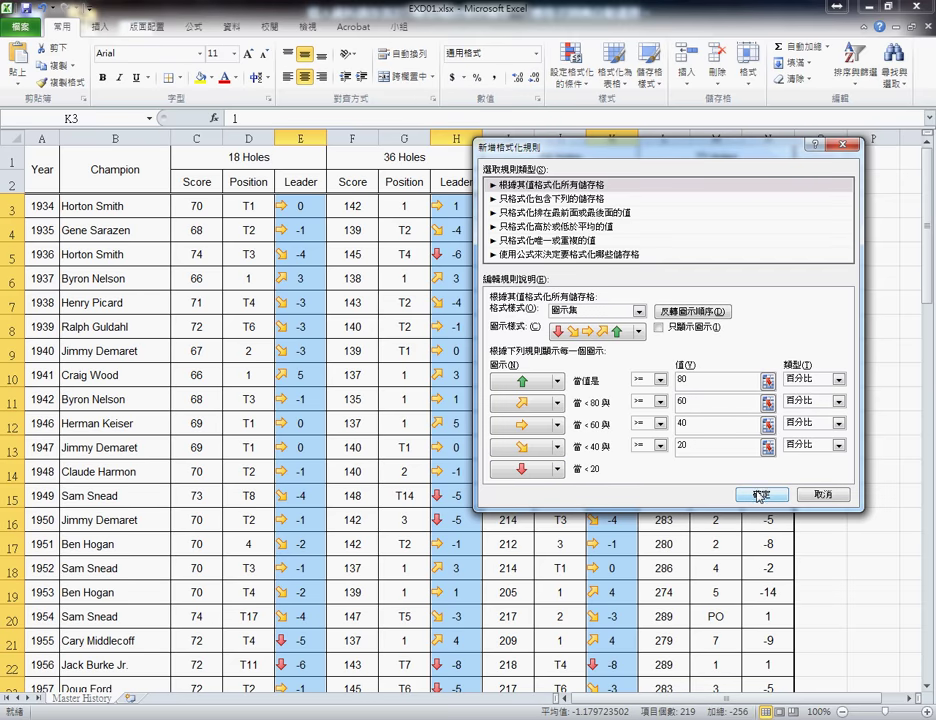
{"action": "left_click", "coordinate": [760, 495]}
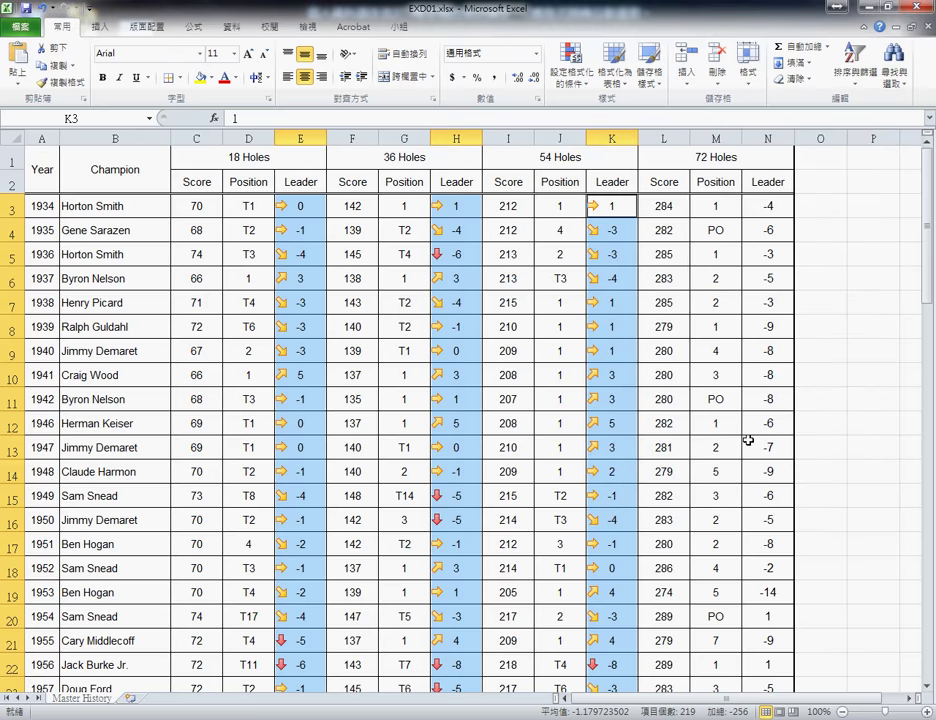
{"action": "left_click", "coordinate": [570, 65]}
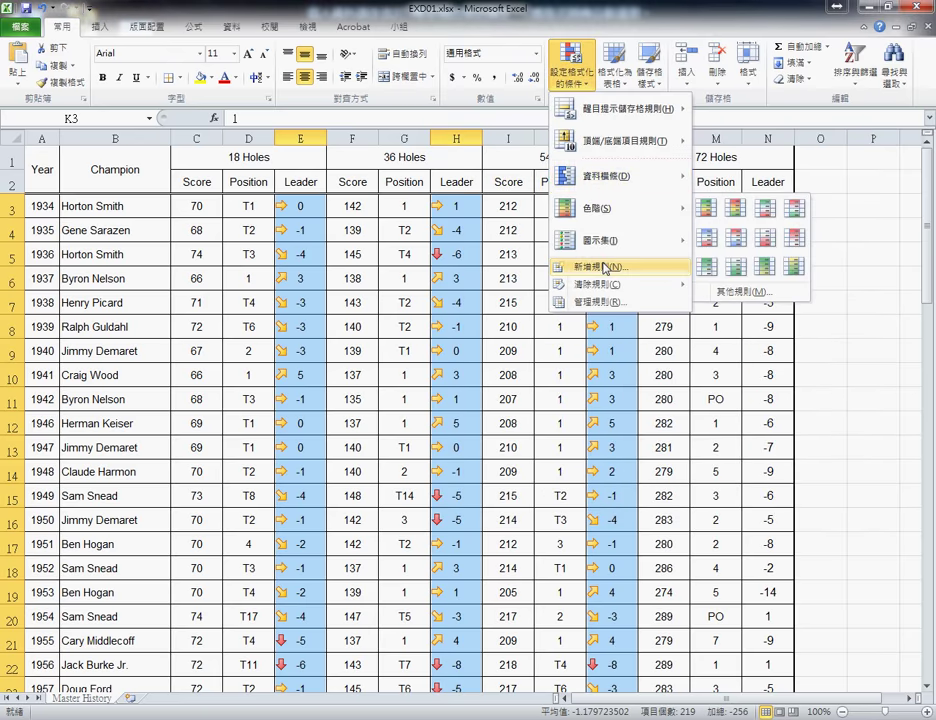
{"action": "mouse_move", "coordinate": [605, 240]}
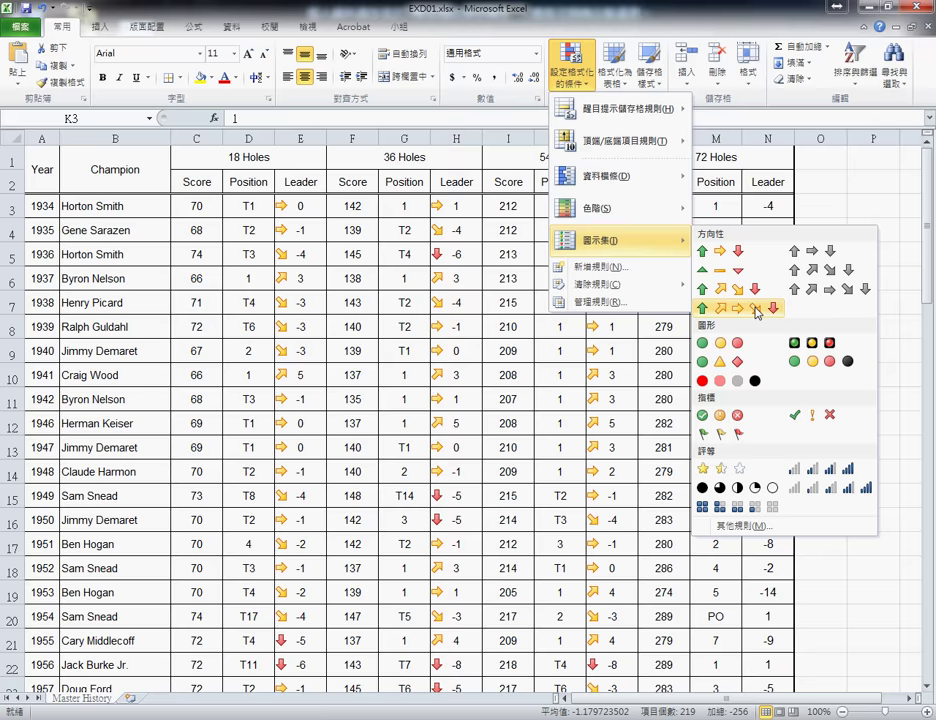
{"action": "left_click", "coordinate": [757, 311]}
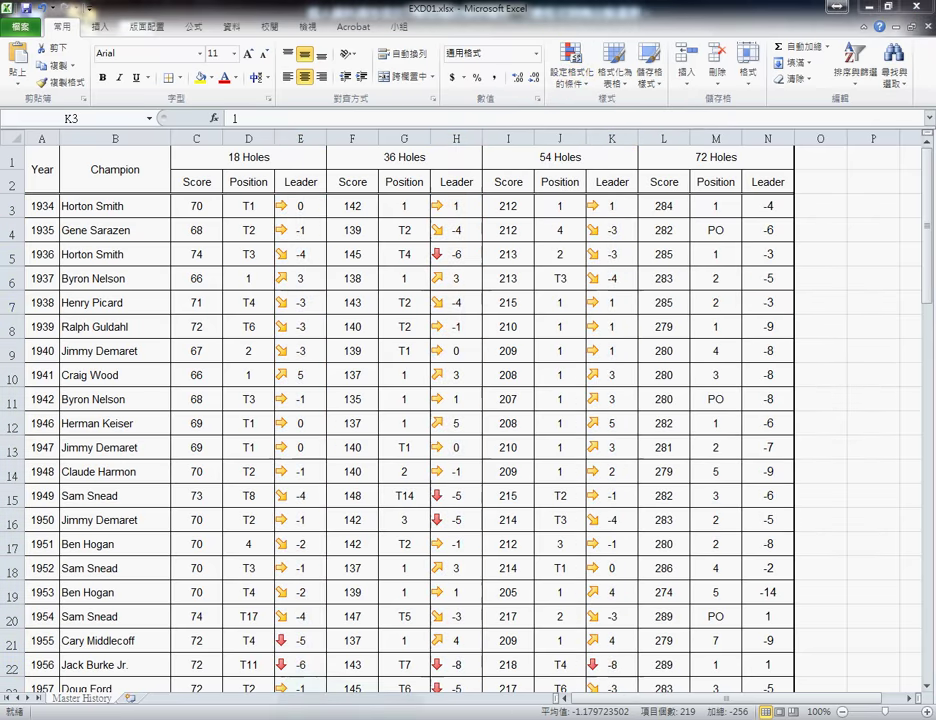
Step: In Adobe Reader, mark the top 10%, >=90 and green flag requirements in red
{"action": "key", "text": "alt+Tab"}
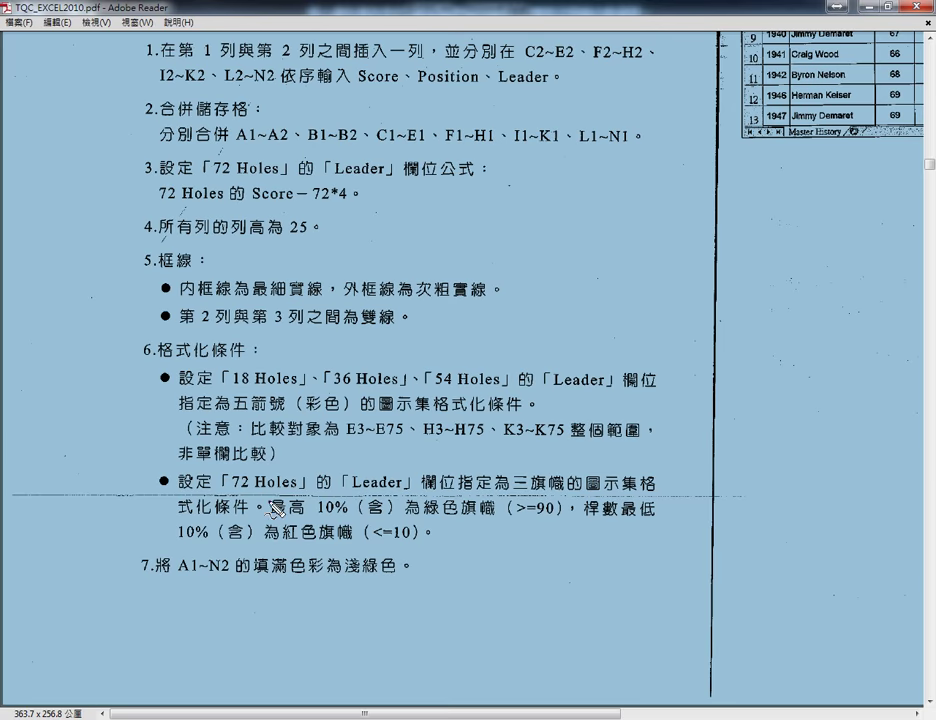
{"action": "left_click_drag", "start_coordinate": [317, 516], "coordinate": [346, 517]}
{"action": "left_click_drag", "start_coordinate": [516, 515], "coordinate": [550, 516]}
{"action": "left_click_drag", "start_coordinate": [466, 524], "coordinate": [490, 521]}
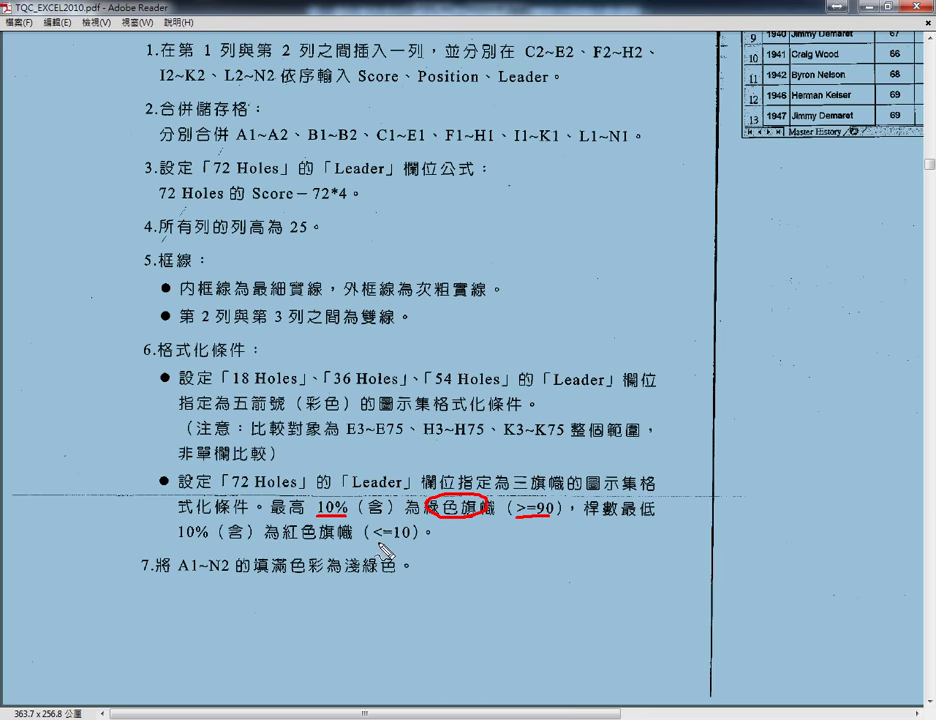
Step: Mark the inclusive bottom 10% note, then clear the marks and minimize Reader
{"action": "left_click_drag", "start_coordinate": [177, 546], "coordinate": [209, 546]}
{"action": "mouse_move", "coordinate": [245, 548]}
{"action": "left_mouse_down"}
{"action": "mouse_move", "coordinate": [240, 517]}
{"action": "mouse_move", "coordinate": [247, 545]}
{"action": "left_mouse_up"}
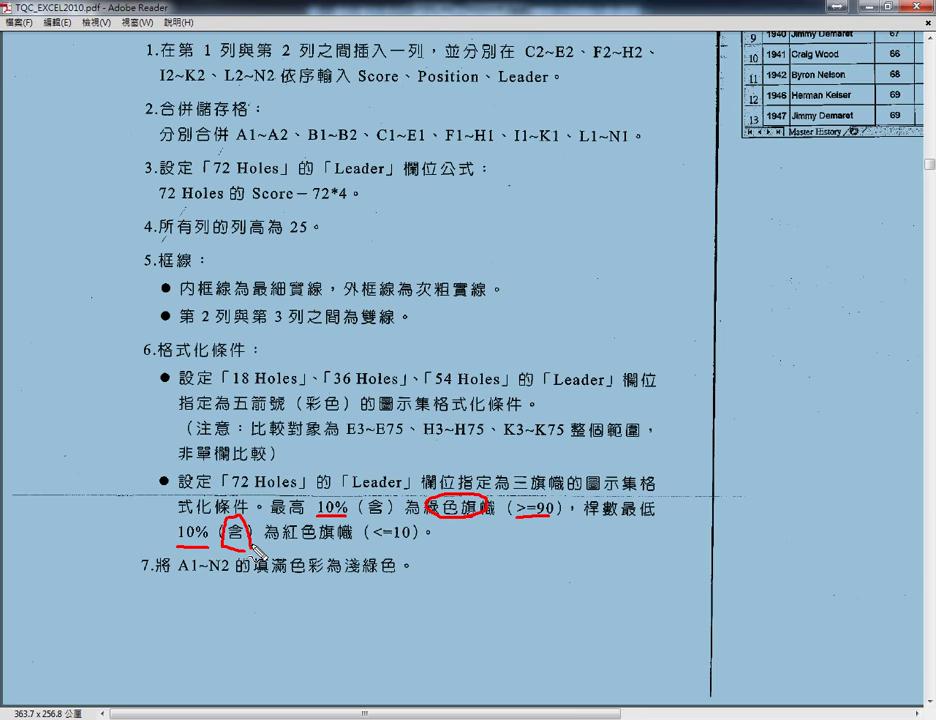
{"action": "key", "text": "Escape"}
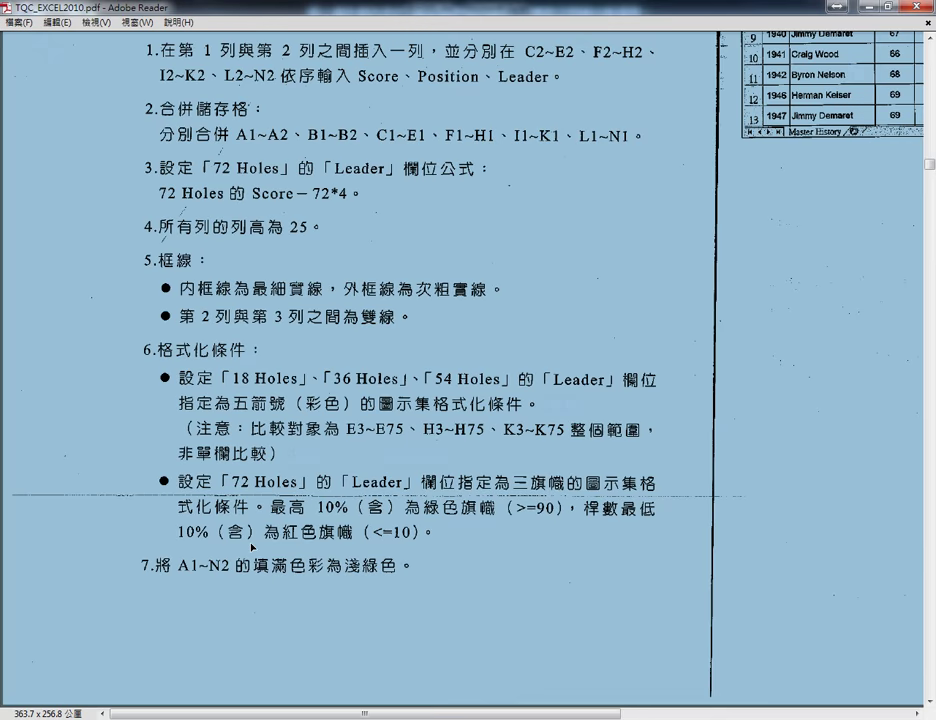
{"action": "left_click", "coordinate": [860, 10]}
Step: Select the 72 Holes Leader values N3:N75
{"action": "left_click", "coordinate": [768, 205]}
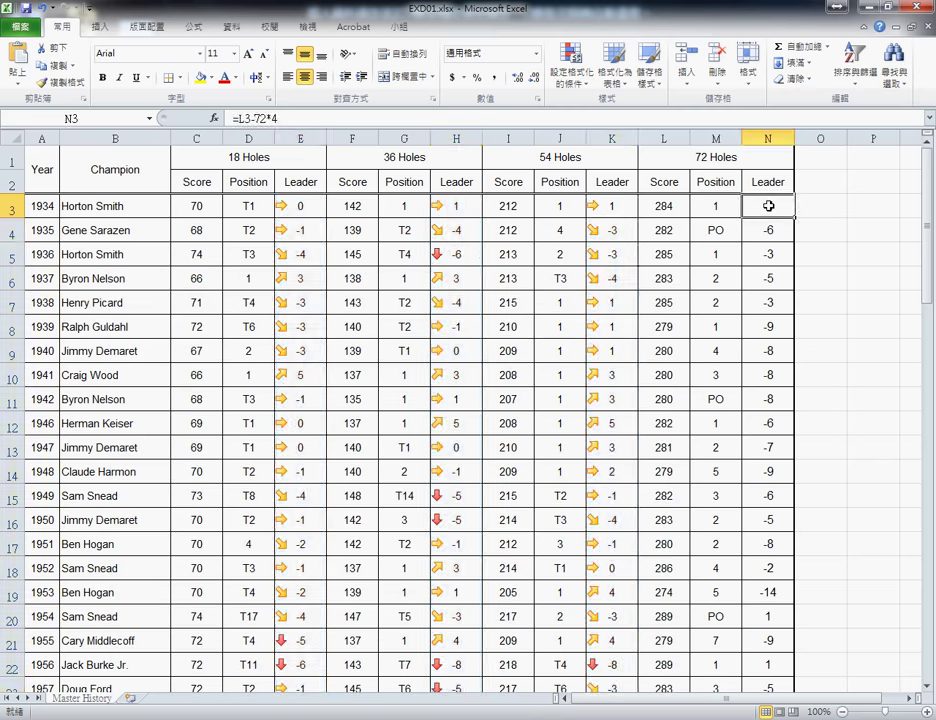
{"action": "scroll", "coordinate": [778, 390], "scroll_direction": "down", "scroll_amount": 4}
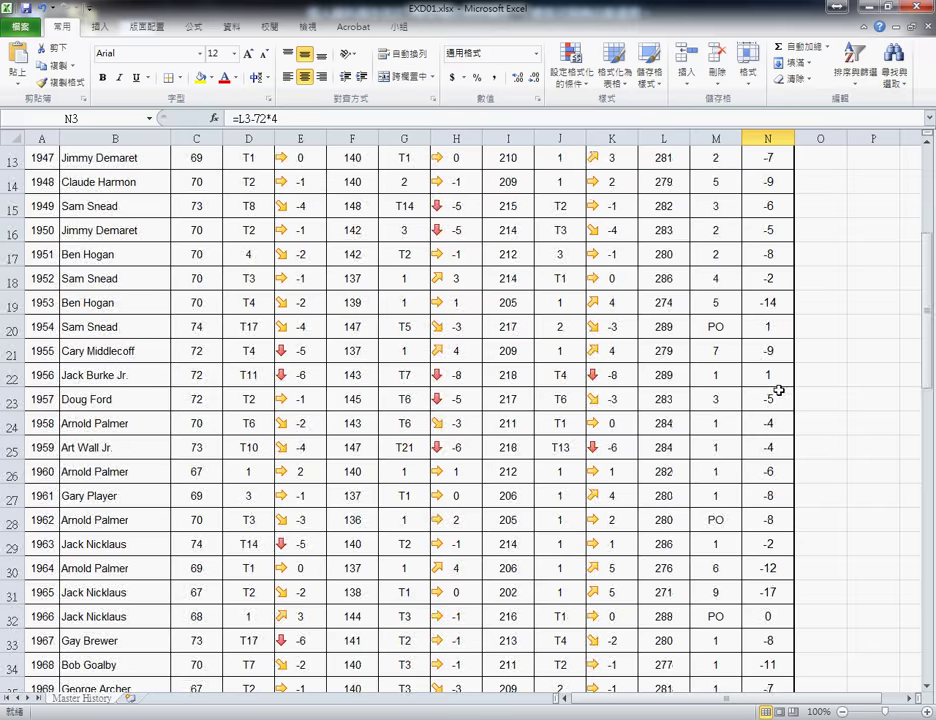
{"action": "scroll", "coordinate": [778, 390], "scroll_direction": "down", "scroll_amount": 7}
{"action": "scroll", "coordinate": [779, 402], "scroll_direction": "up", "scroll_amount": 6}
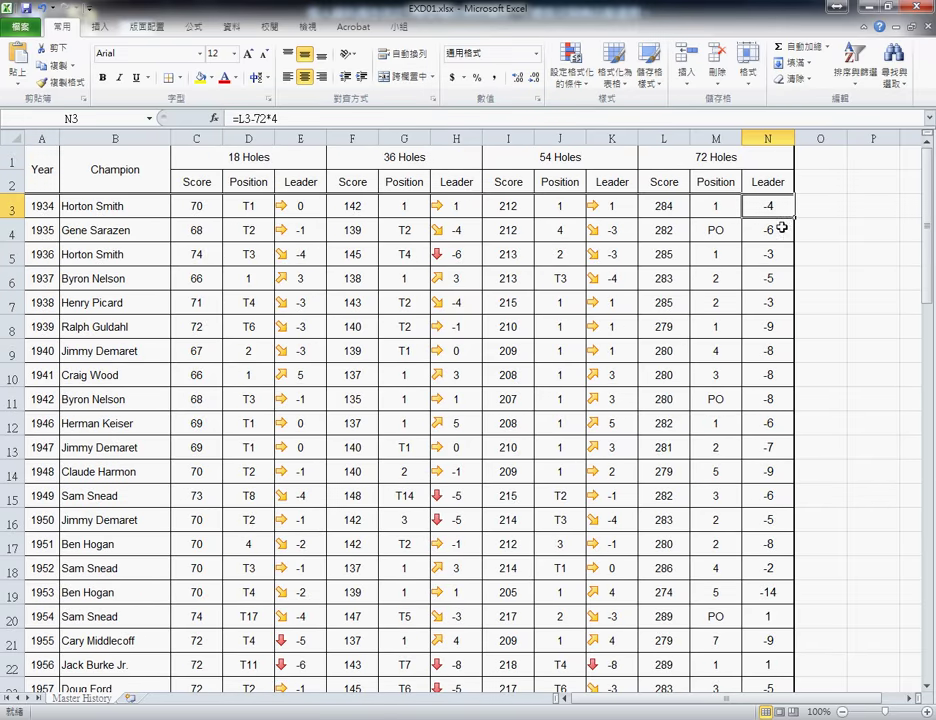
{"action": "scroll", "coordinate": [777, 372], "scroll_direction": "down", "scroll_amount": 5}
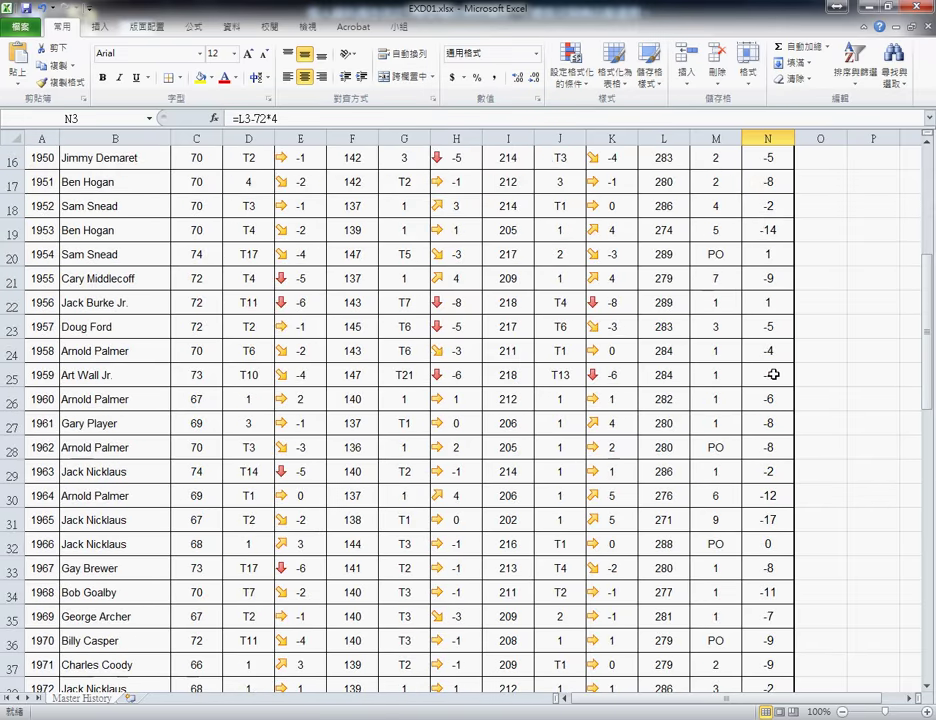
{"action": "scroll", "coordinate": [777, 372], "scroll_direction": "down", "scroll_amount": 3}
{"action": "scroll", "coordinate": [777, 372], "scroll_direction": "down", "scroll_amount": 7}
{"action": "scroll", "coordinate": [779, 402], "scroll_direction": "down", "scroll_amount": 5}
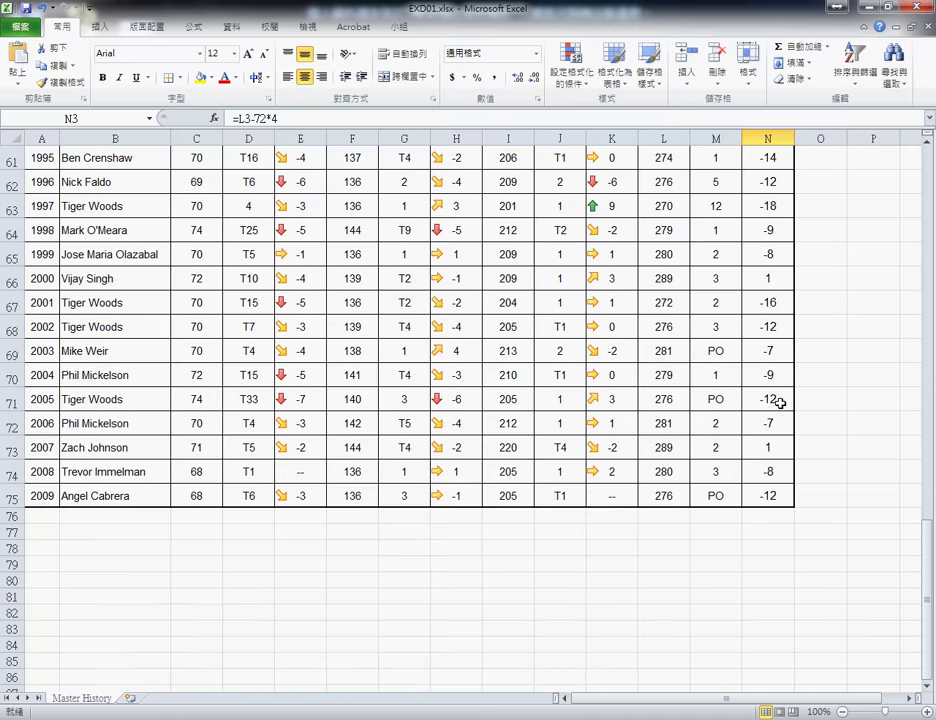
{"action": "left_click", "coordinate": [770, 497], "text": "shift"}
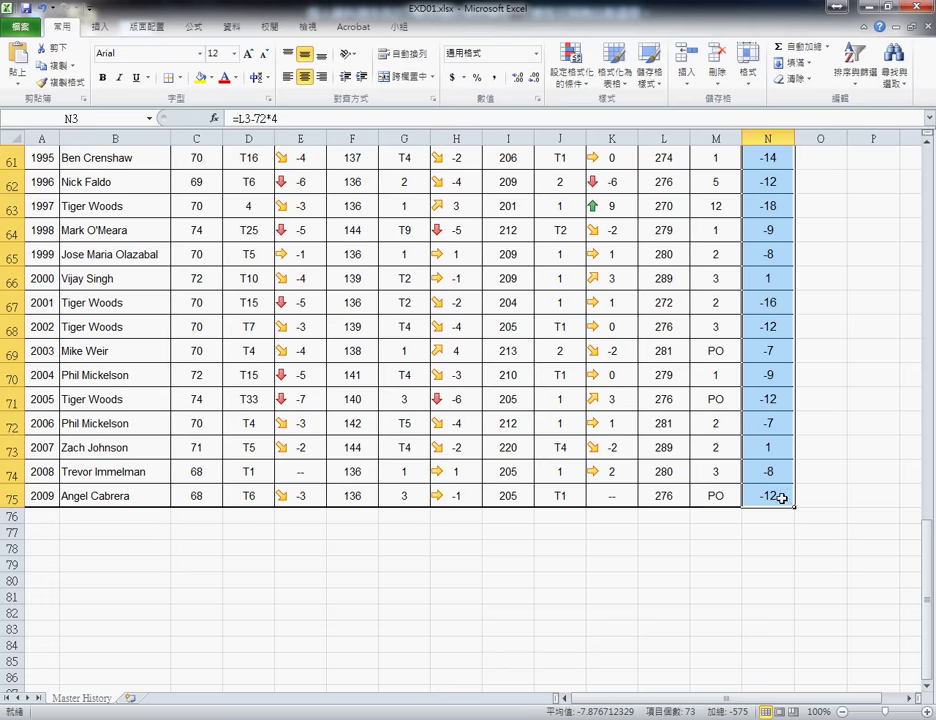
Step: Start a new icon set rule via Conditional Formatting > Icon Sets > More Rules
{"action": "left_click", "coordinate": [574, 90]}
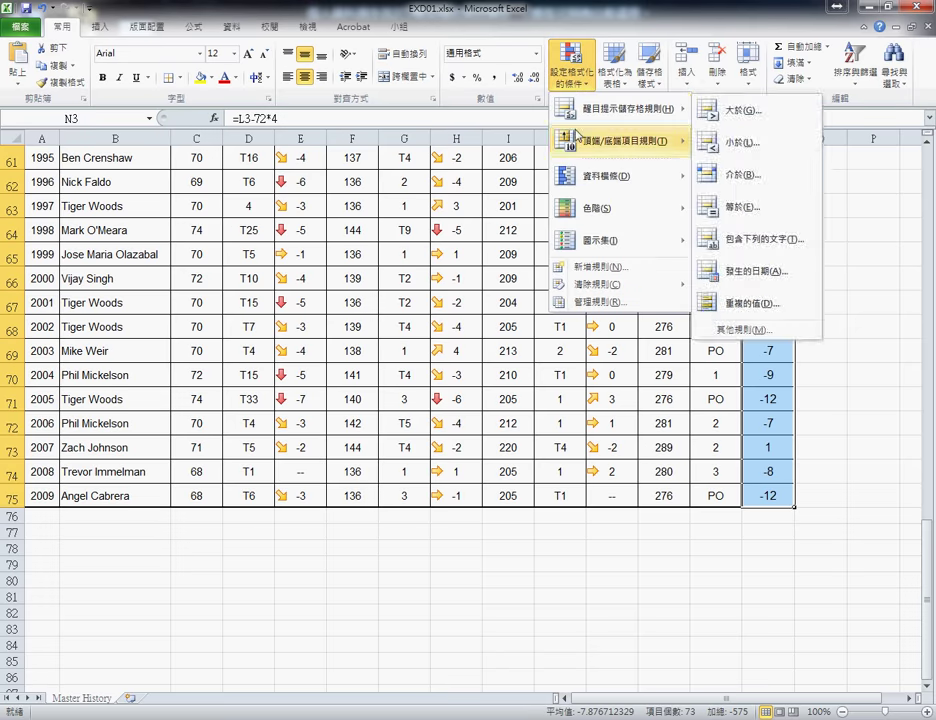
{"action": "mouse_move", "coordinate": [578, 244]}
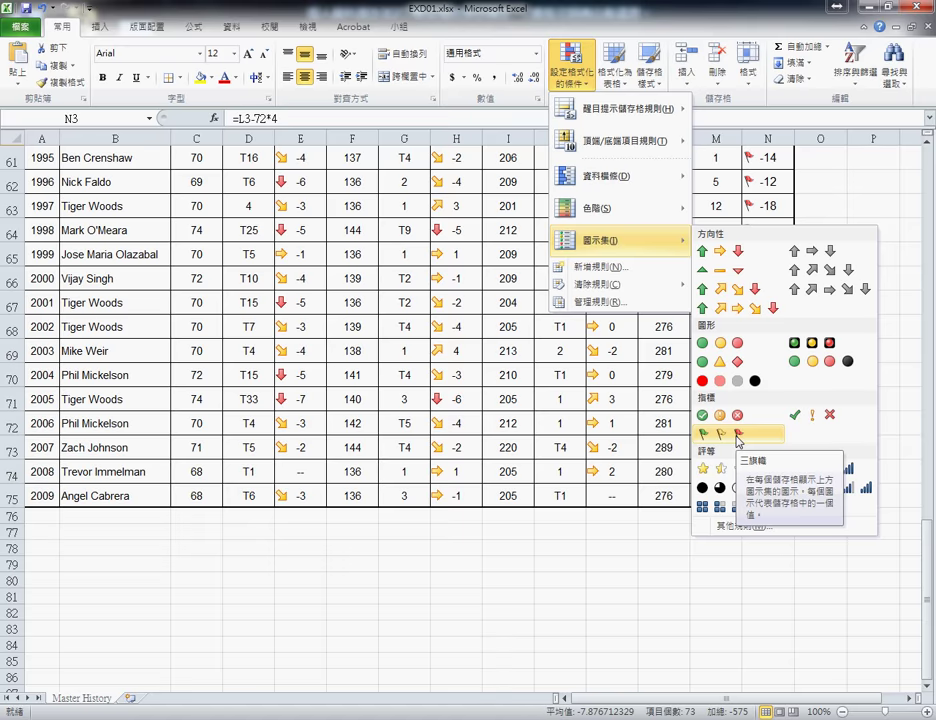
{"action": "left_click", "coordinate": [742, 529]}
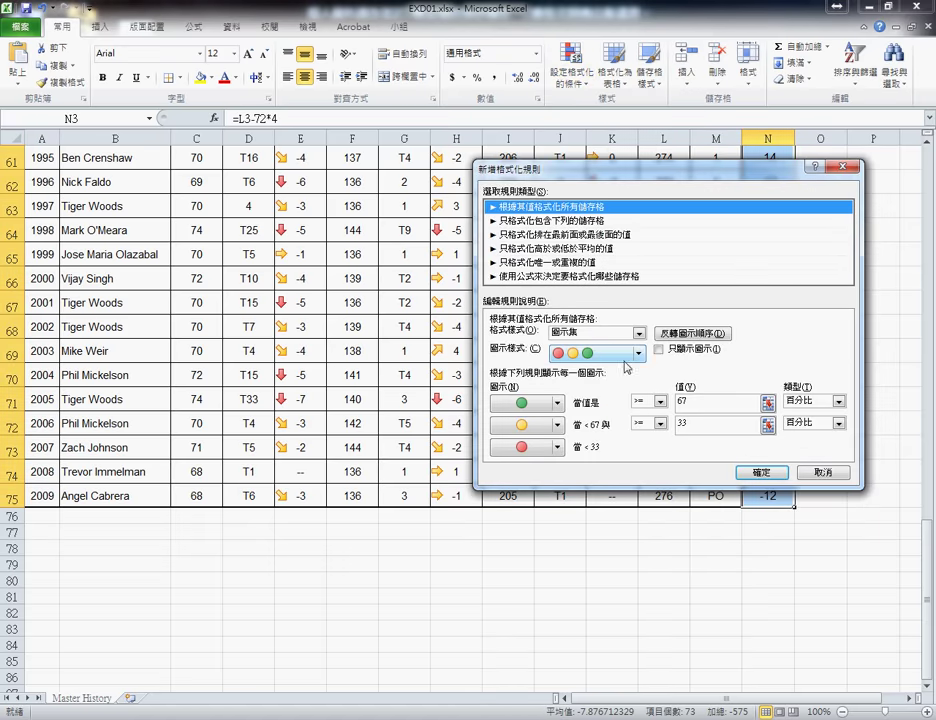
Step: Choose the 3 Flags icon style for the new rule
{"action": "left_click", "coordinate": [630, 355]}
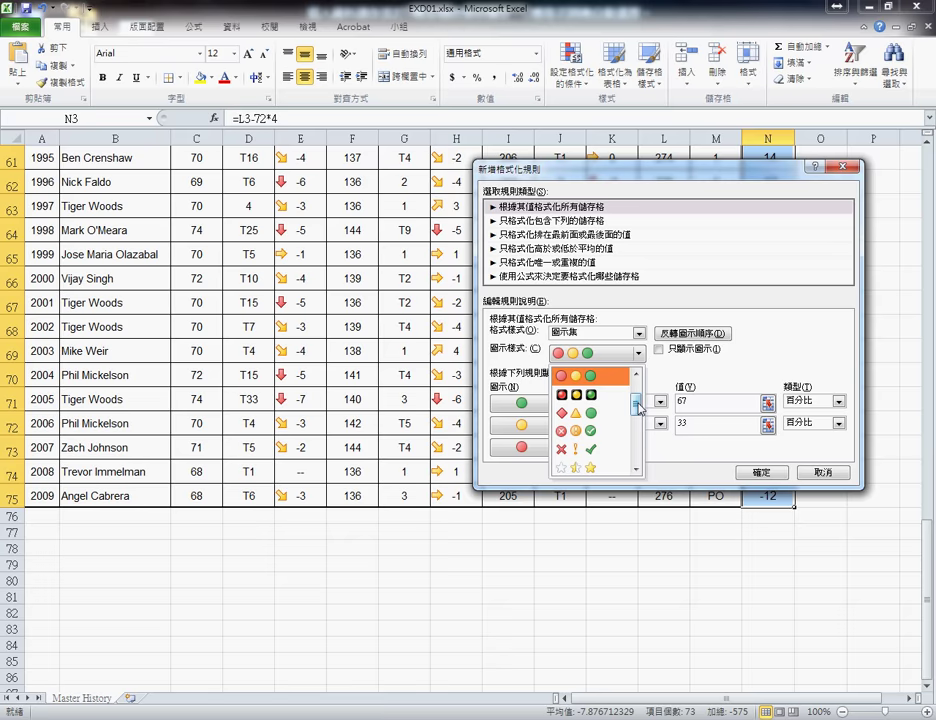
{"action": "mouse_move", "coordinate": [638, 407]}
{"action": "left_mouse_down"}
{"action": "mouse_move", "coordinate": [644, 432]}
{"action": "mouse_move", "coordinate": [640, 392]}
{"action": "left_mouse_up"}
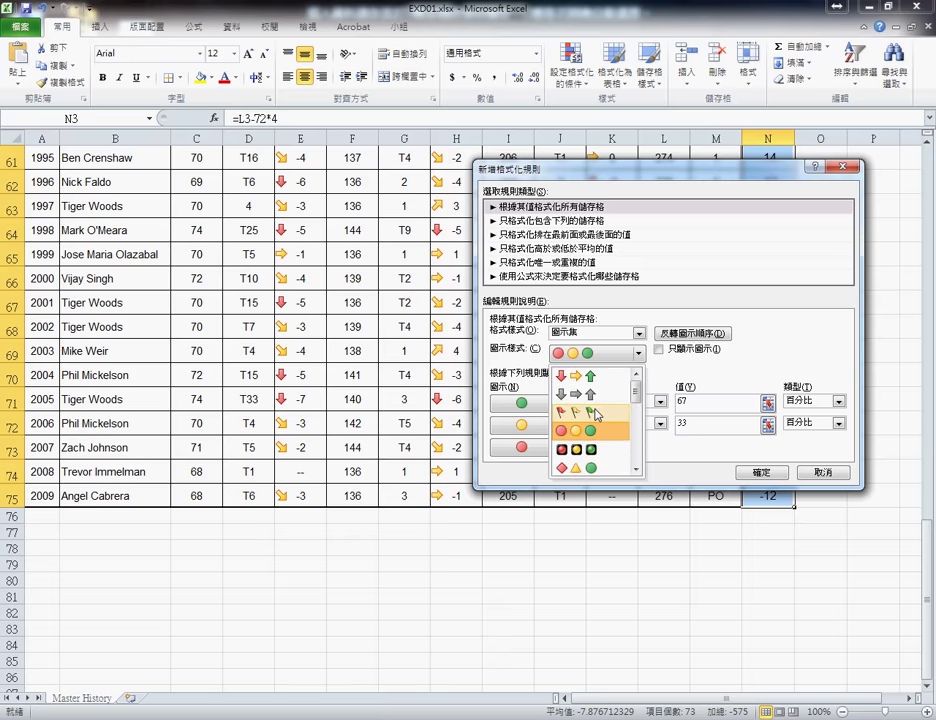
{"action": "left_click", "coordinate": [596, 413]}
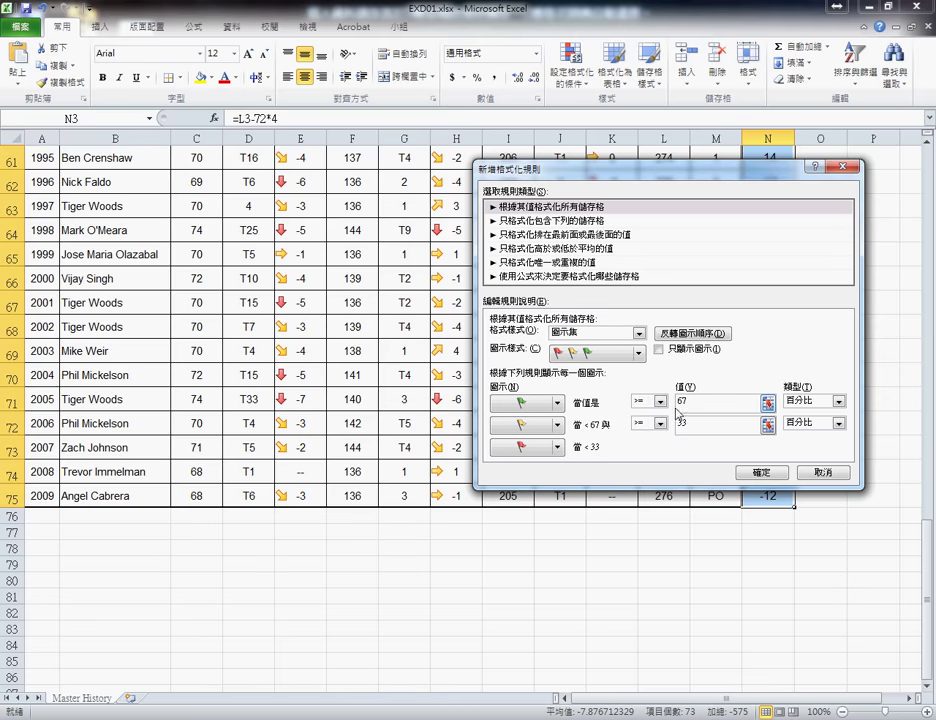
Step: Set the flag thresholds to 90 and 10 percent
{"action": "double_click", "coordinate": [677, 402]}
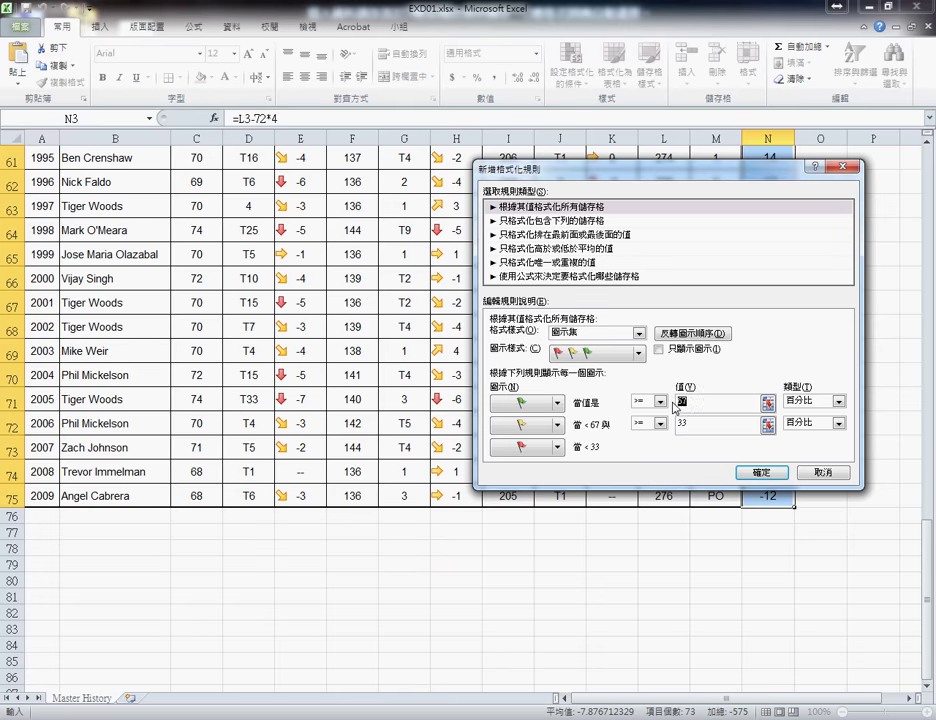
{"action": "type", "text": "90"}
{"action": "left_click", "coordinate": [807, 401]}
{"action": "left_click_drag", "start_coordinate": [692, 424], "coordinate": [674, 424]}
{"action": "type", "text": "10"}
{"action": "left_click", "coordinate": [772, 471]}
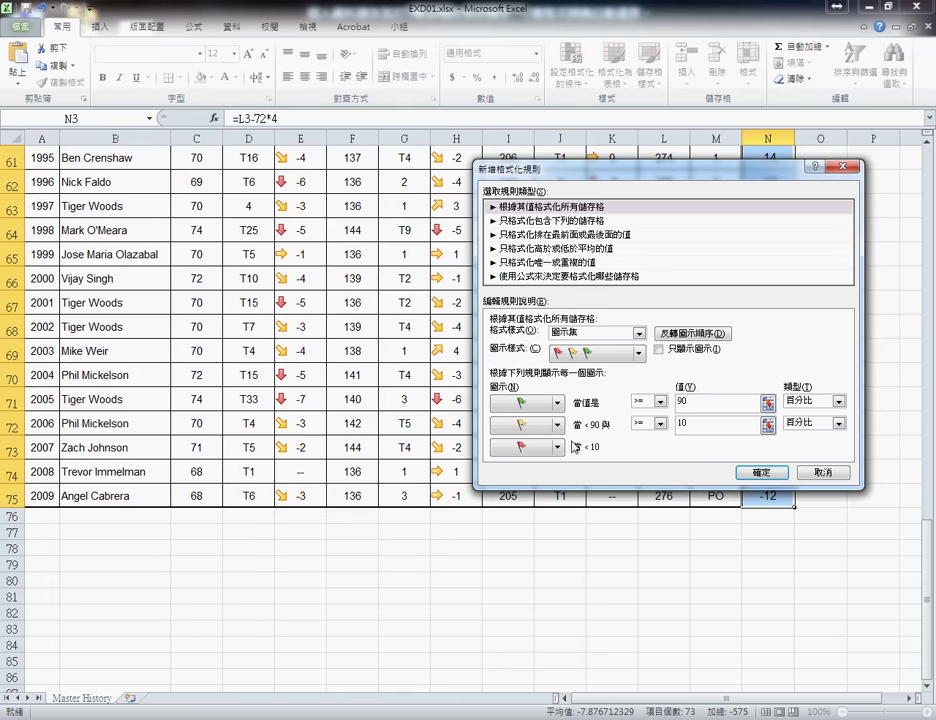
Step: Compare the instructions PDF with the middle flag's operator choices, leaving them unchanged
{"action": "key", "text": "alt+Tab"}
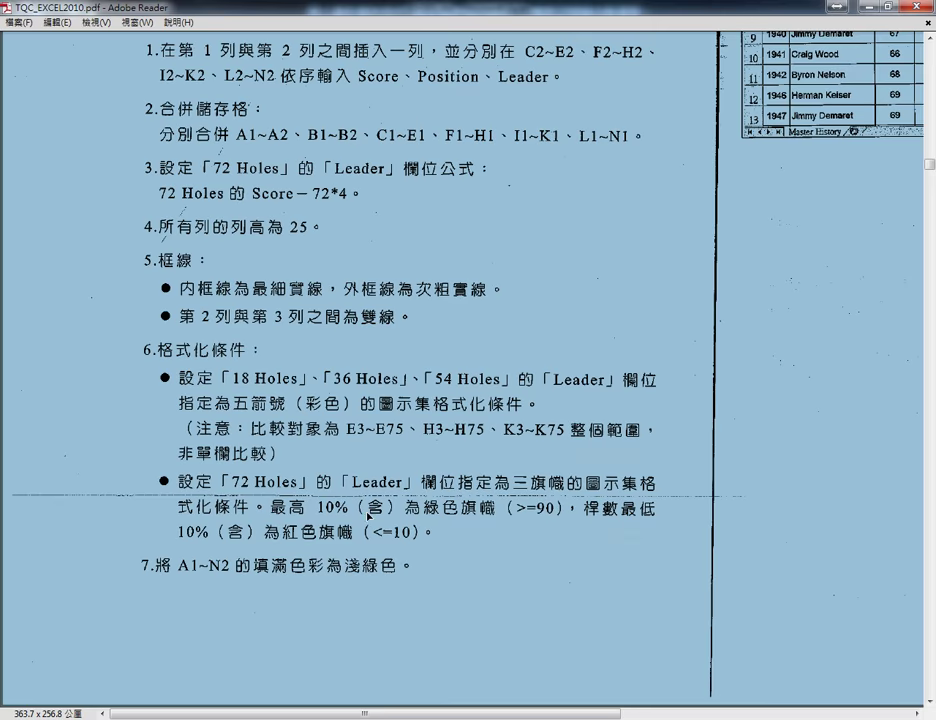
{"action": "key", "text": "alt+Tab"}
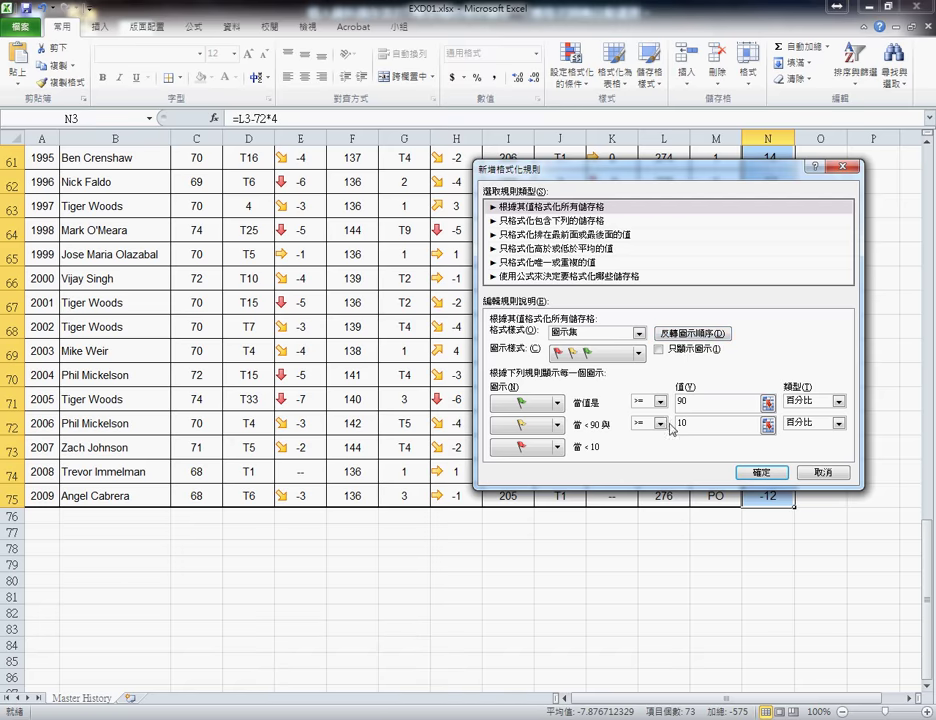
{"action": "left_click", "coordinate": [660, 424]}
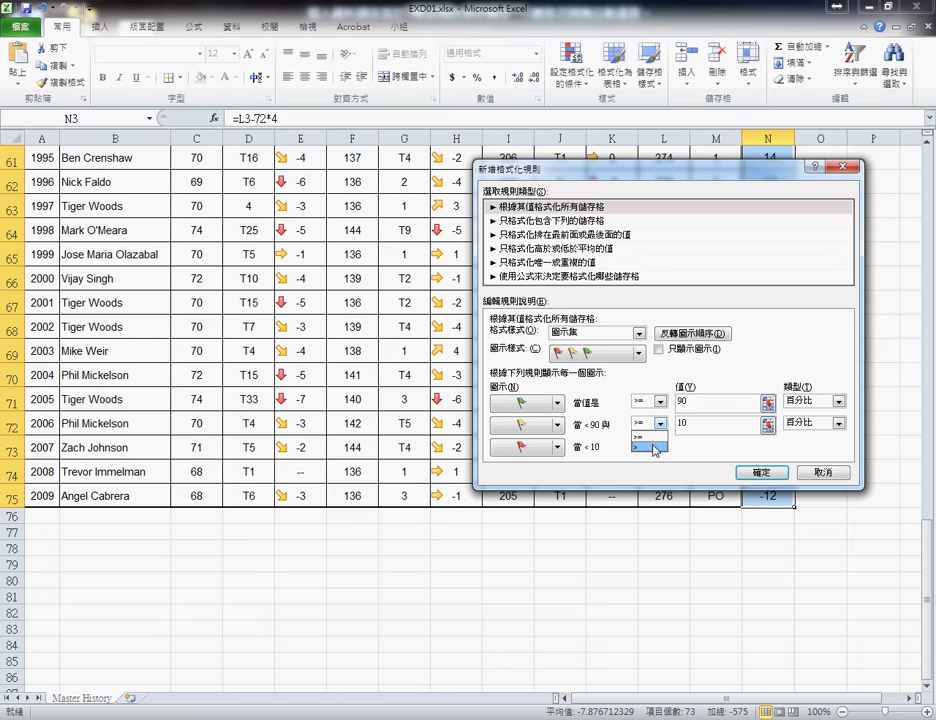
{"action": "left_click", "coordinate": [718, 449]}
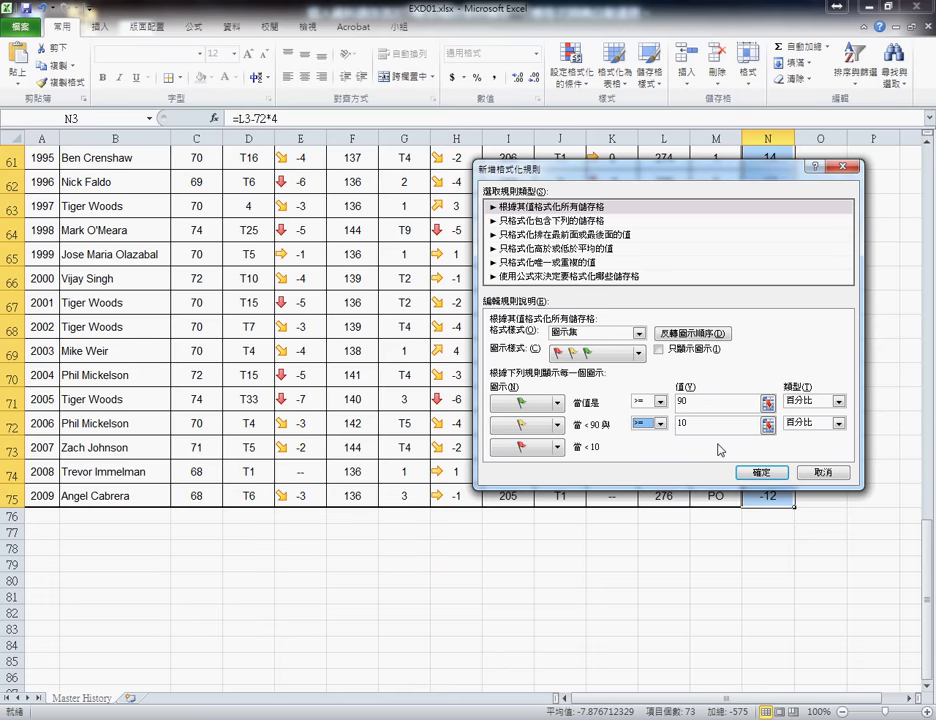
{"action": "key", "text": "alt+Tab"}
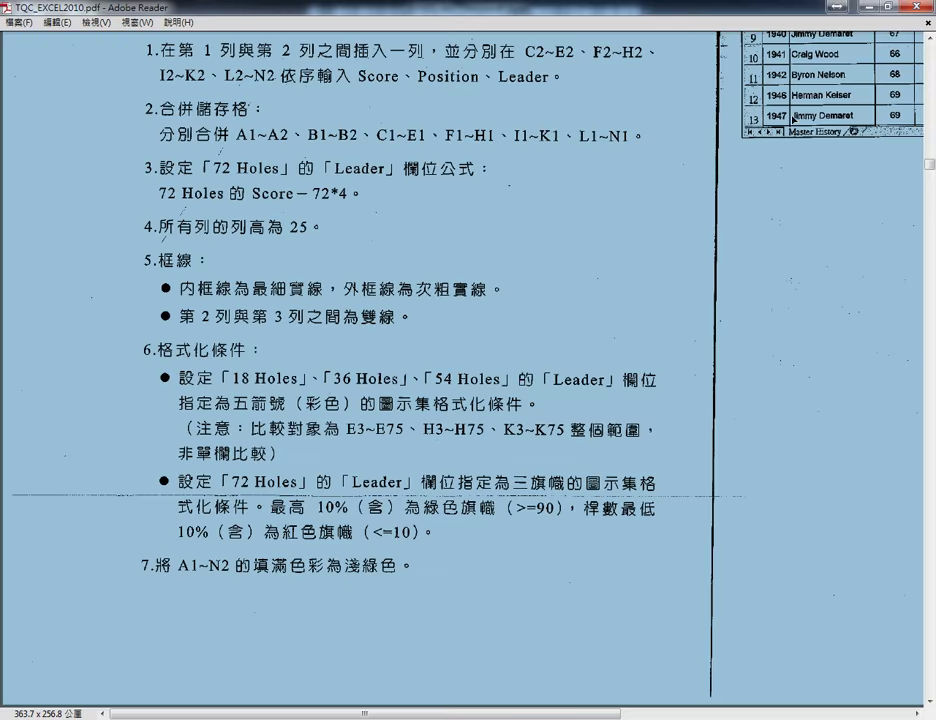
{"action": "key", "text": "alt+Tab"}
Step: Change the middle flag's operator to > so red covers <=10, and apply the rule
{"action": "left_click", "coordinate": [660, 423]}
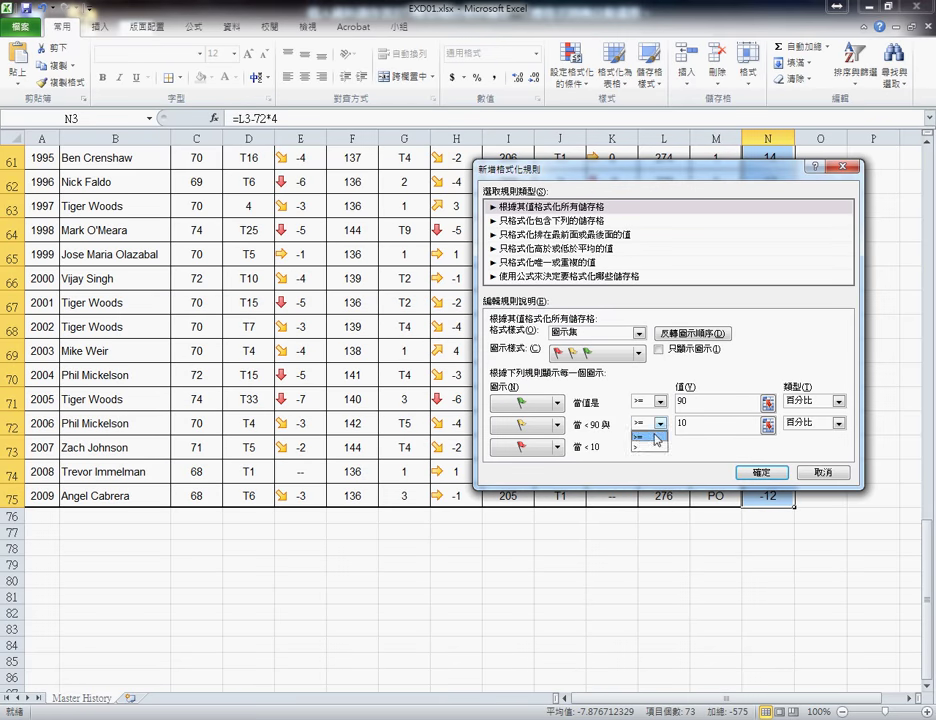
{"action": "left_click", "coordinate": [654, 451]}
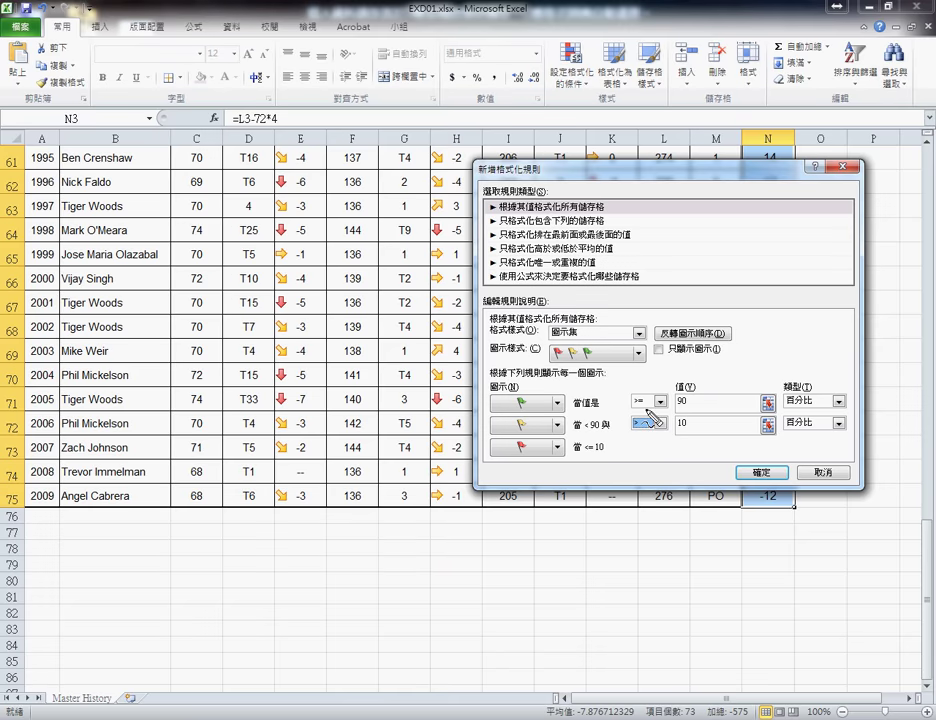
{"action": "left_click_drag", "start_coordinate": [660, 407], "coordinate": [632, 410]}
{"action": "left_click_drag", "start_coordinate": [690, 396], "coordinate": [678, 394]}
{"action": "mouse_move", "coordinate": [632, 420]}
{"action": "left_mouse_down"}
{"action": "mouse_move", "coordinate": [640, 432]}
{"action": "mouse_move", "coordinate": [658, 433]}
{"action": "mouse_move", "coordinate": [628, 418]}
{"action": "mouse_move", "coordinate": [690, 432]}
{"action": "left_mouse_up"}
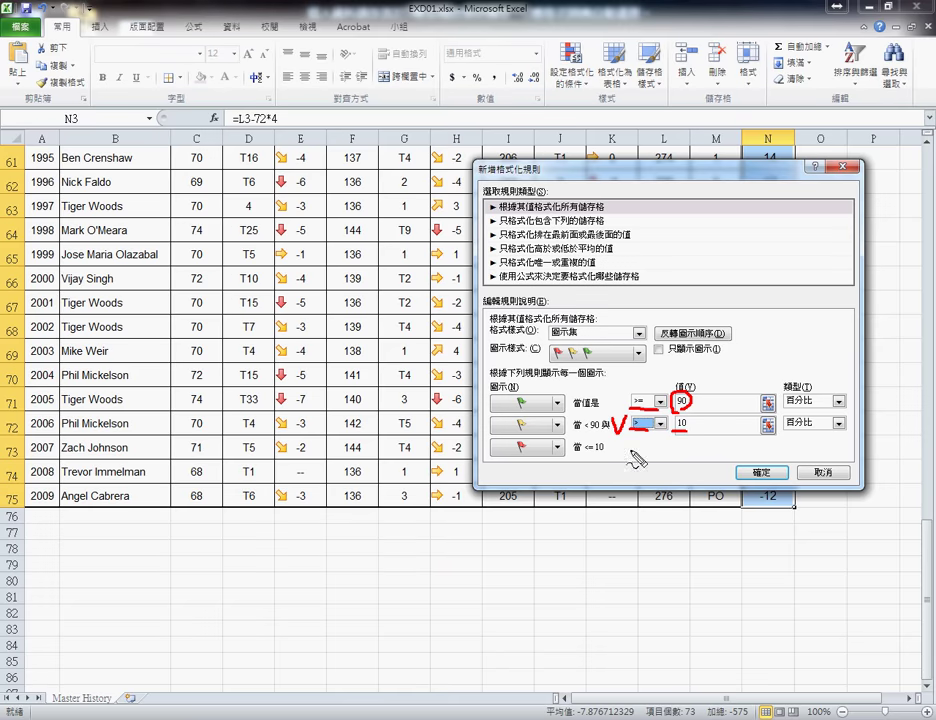
{"action": "left_click_drag", "start_coordinate": [604, 438], "coordinate": [617, 466]}
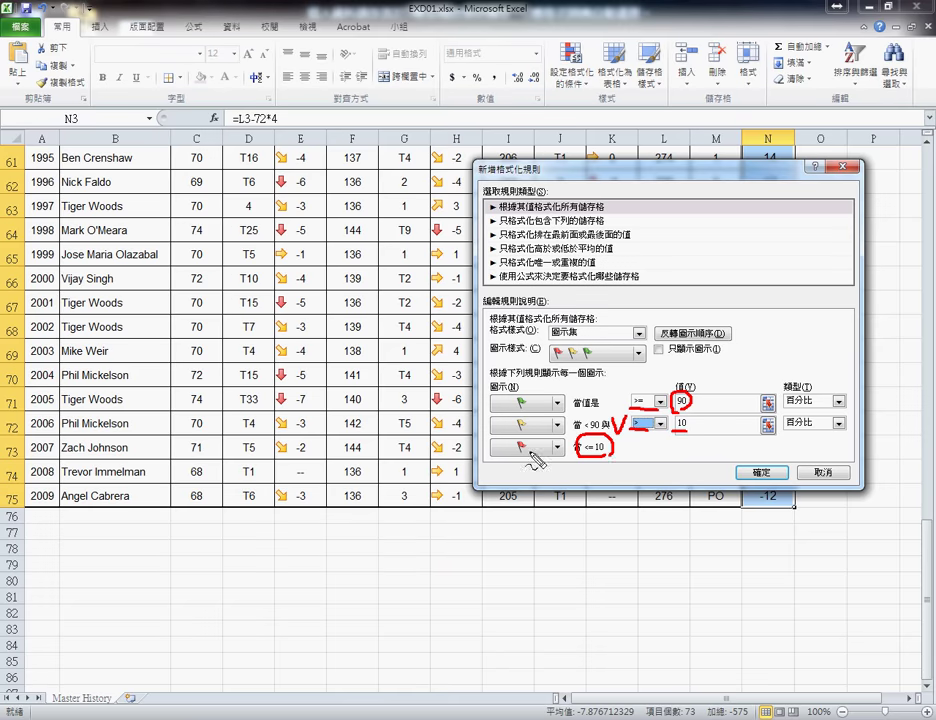
{"action": "key", "text": "Escape"}
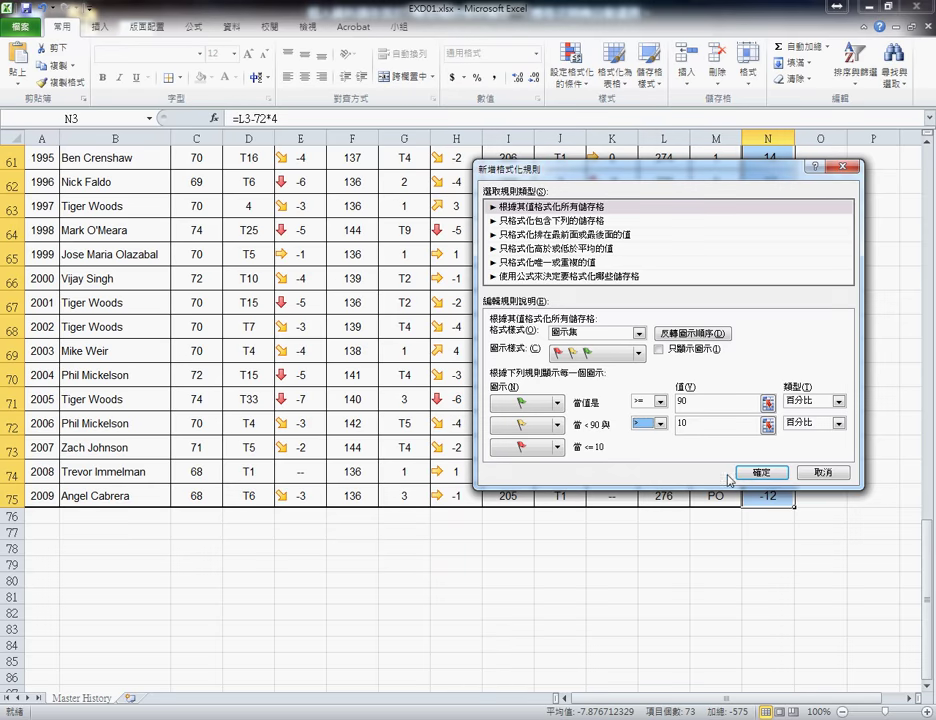
{"action": "left_click", "coordinate": [757, 475]}
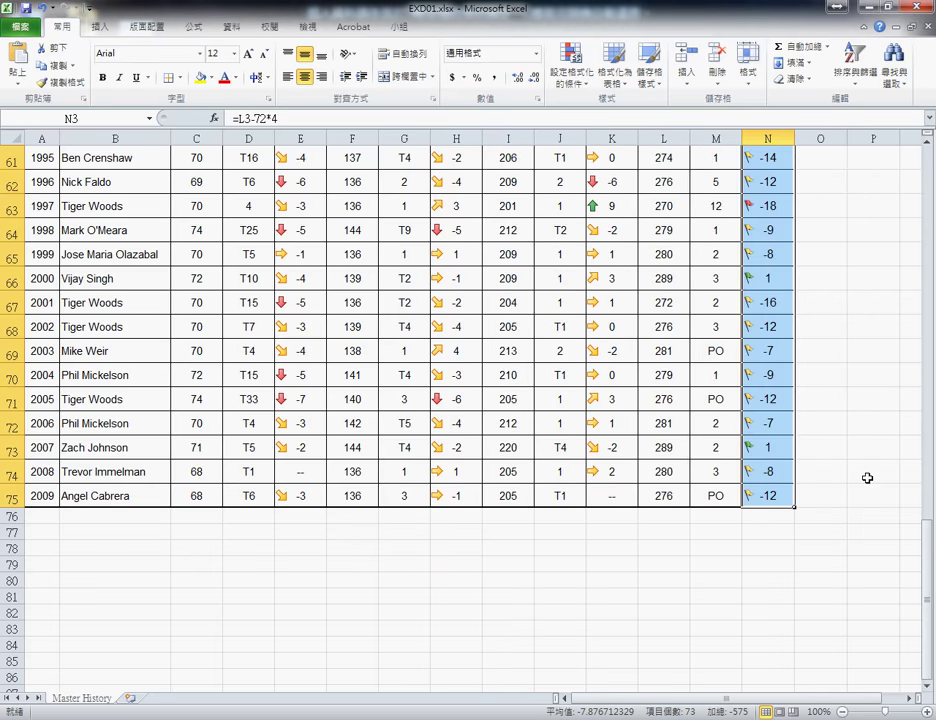
{"action": "scroll", "coordinate": [864, 476], "scroll_direction": "up", "scroll_amount": 3}
{"action": "scroll", "coordinate": [864, 476], "scroll_direction": "up", "scroll_amount": 4}
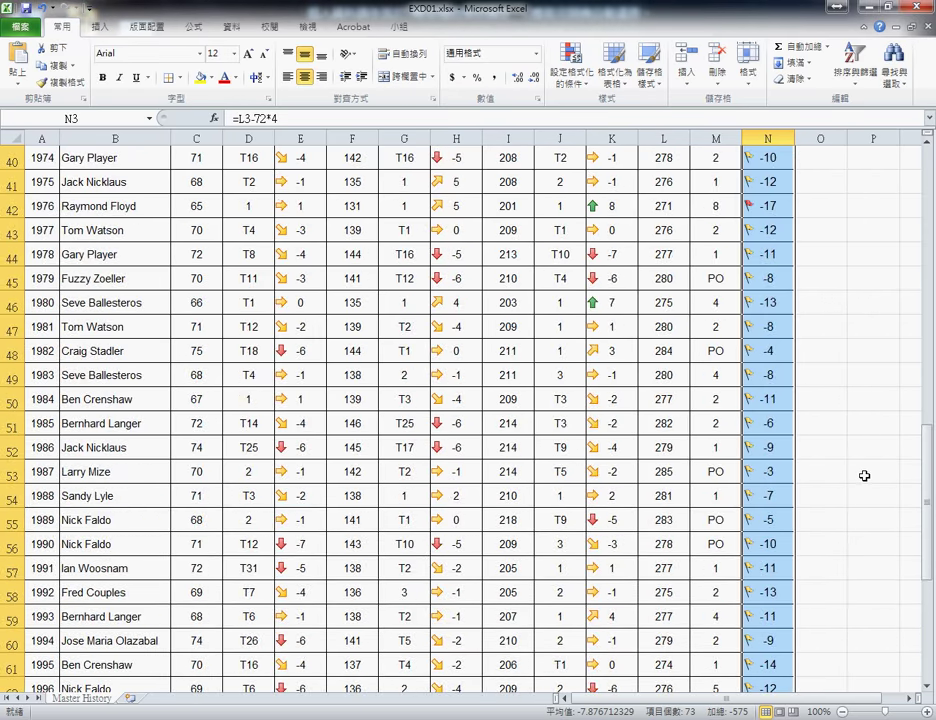
{"action": "scroll", "coordinate": [864, 476], "scroll_direction": "up", "scroll_amount": 3}
{"action": "scroll", "coordinate": [867, 440], "scroll_direction": "up", "scroll_amount": 6}
{"action": "scroll", "coordinate": [867, 440], "scroll_direction": "up", "scroll_amount": 4}
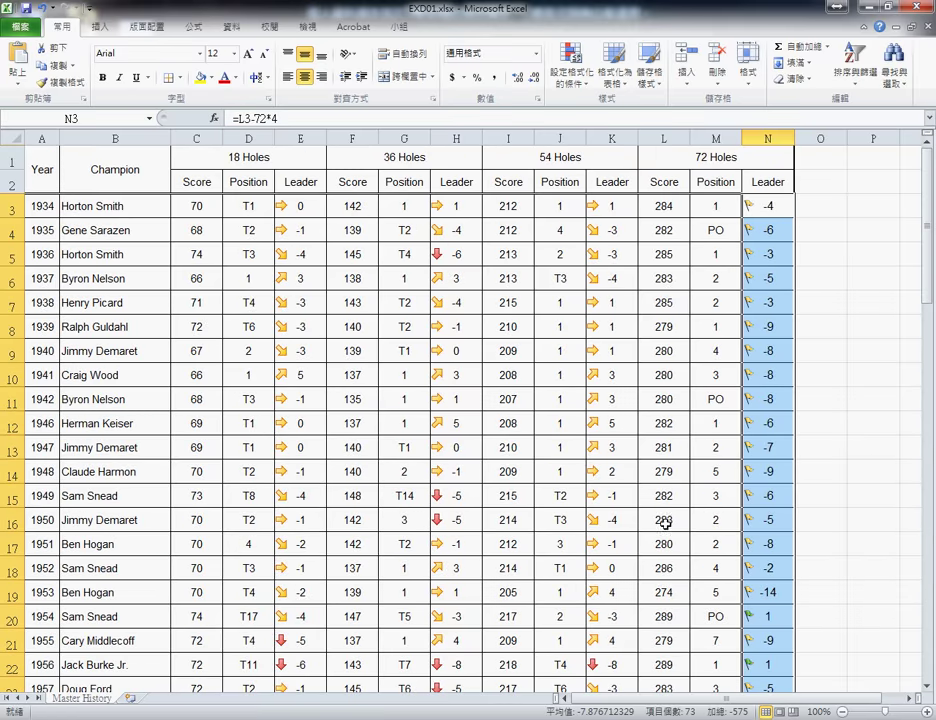
{"action": "key", "text": "alt+Tab"}
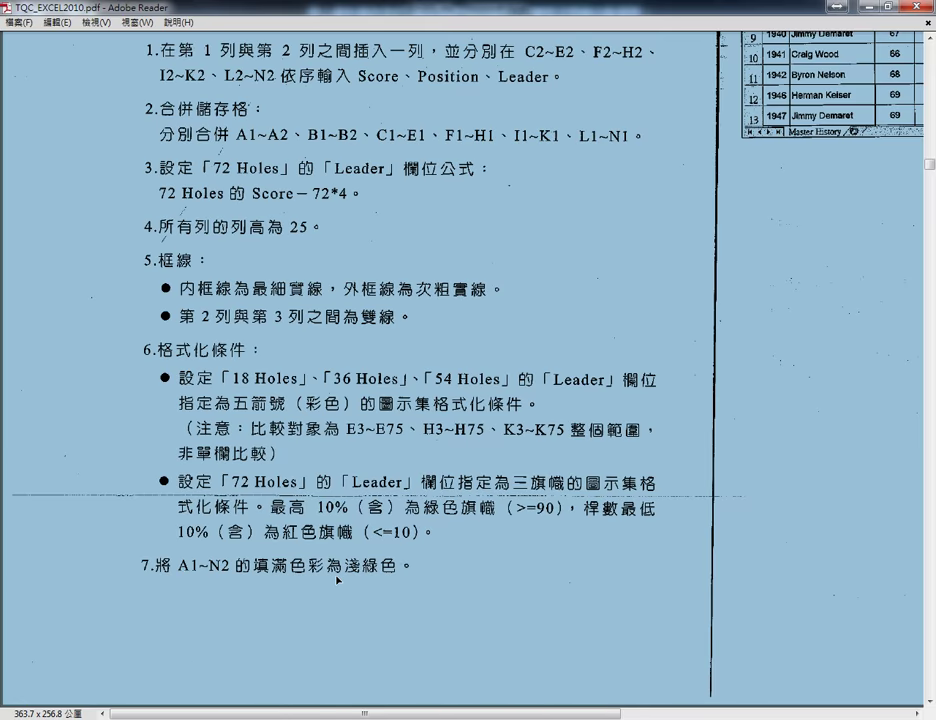
{"action": "left_click", "coordinate": [869, 9]}
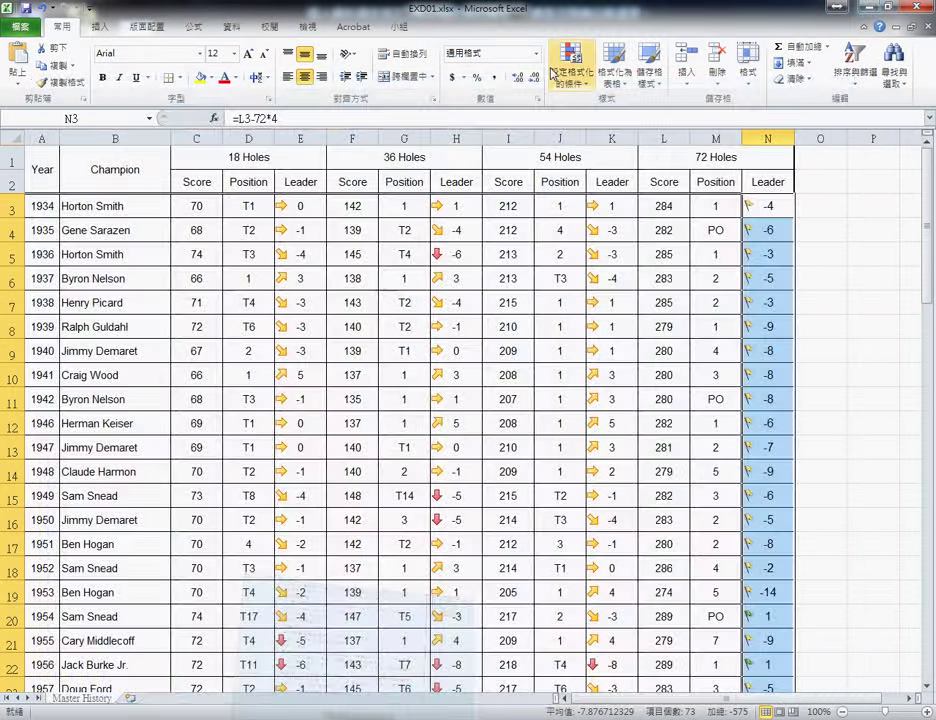
{"action": "left_click", "coordinate": [43, 157]}
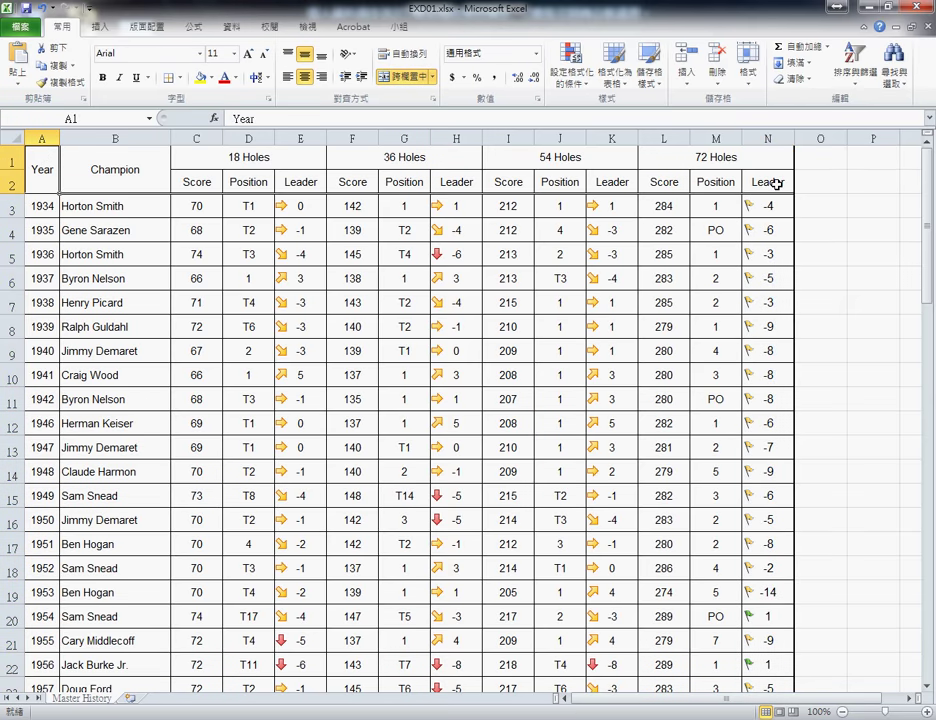
Step: Fill header rows A1:N2 light green and open the File info page
{"action": "left_click", "coordinate": [776, 183], "text": "shift"}
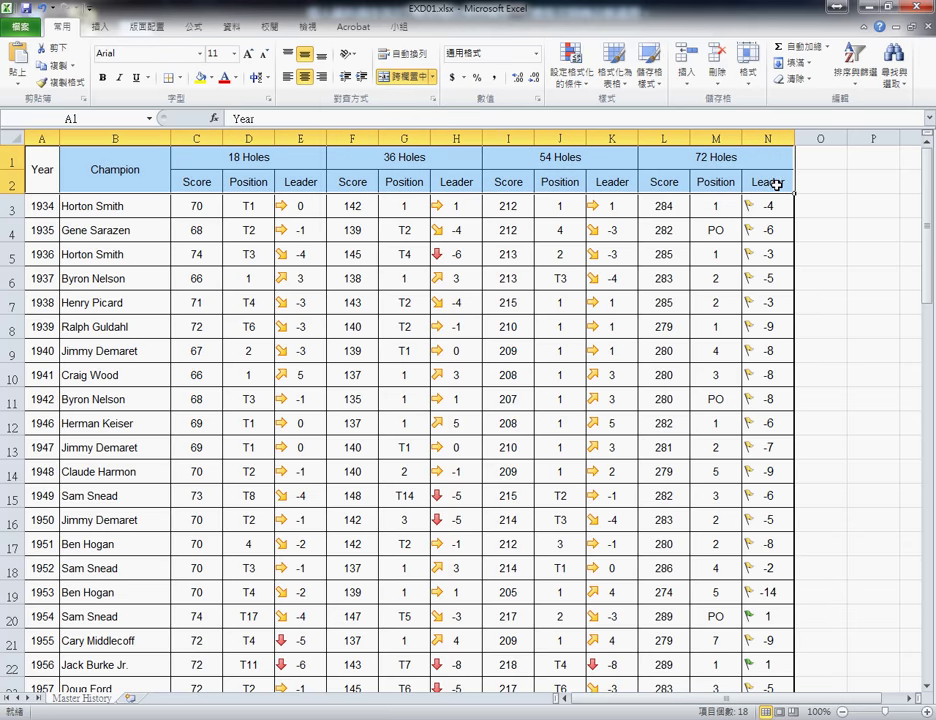
{"action": "left_click", "coordinate": [212, 79]}
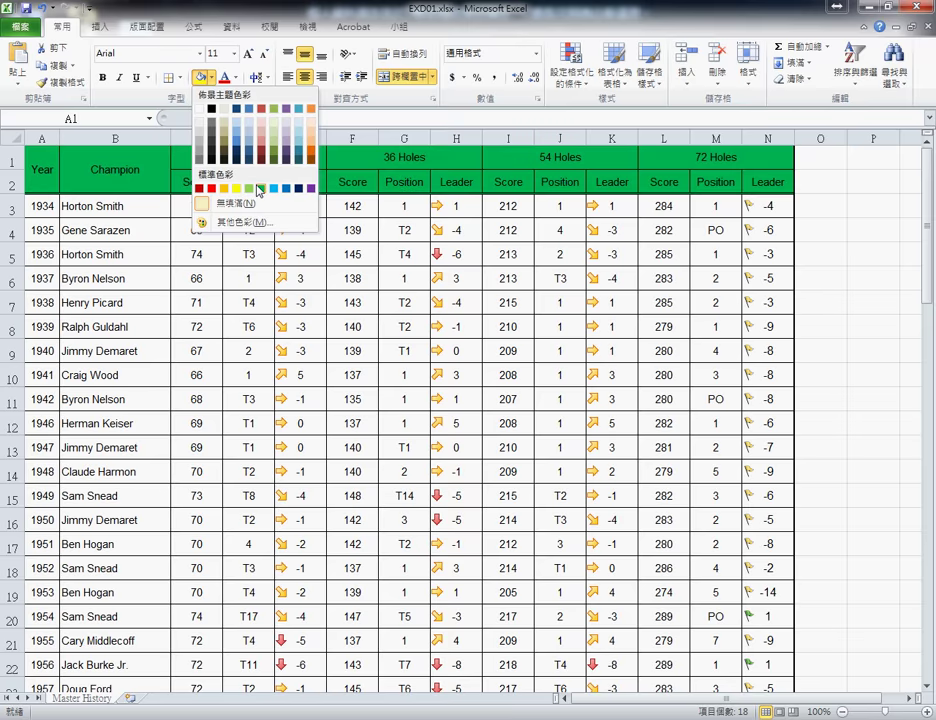
{"action": "left_click", "coordinate": [249, 190]}
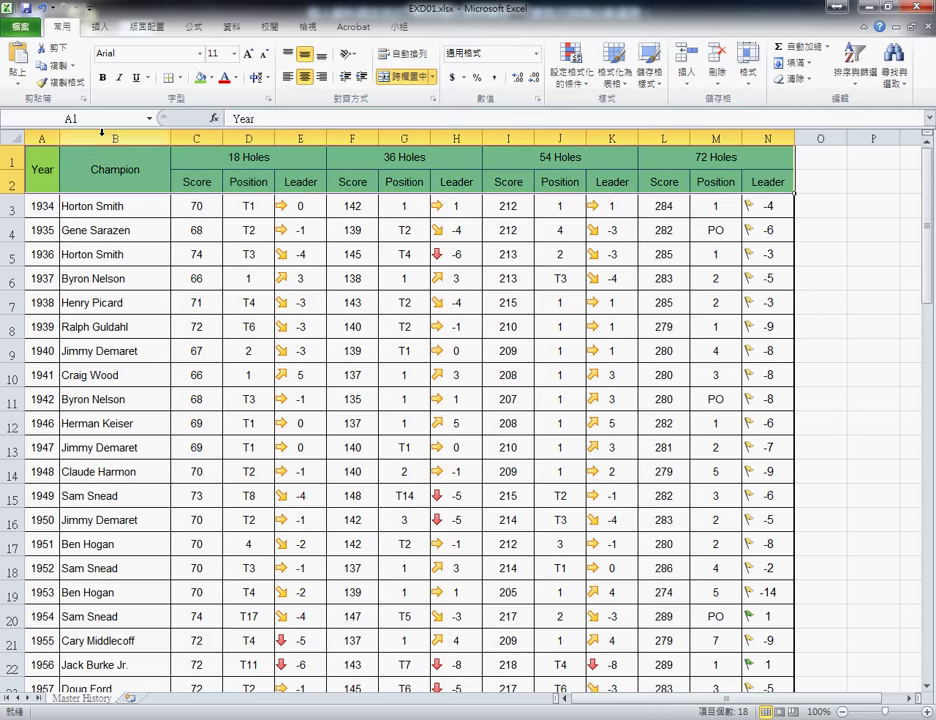
{"action": "left_click", "coordinate": [20, 26]}
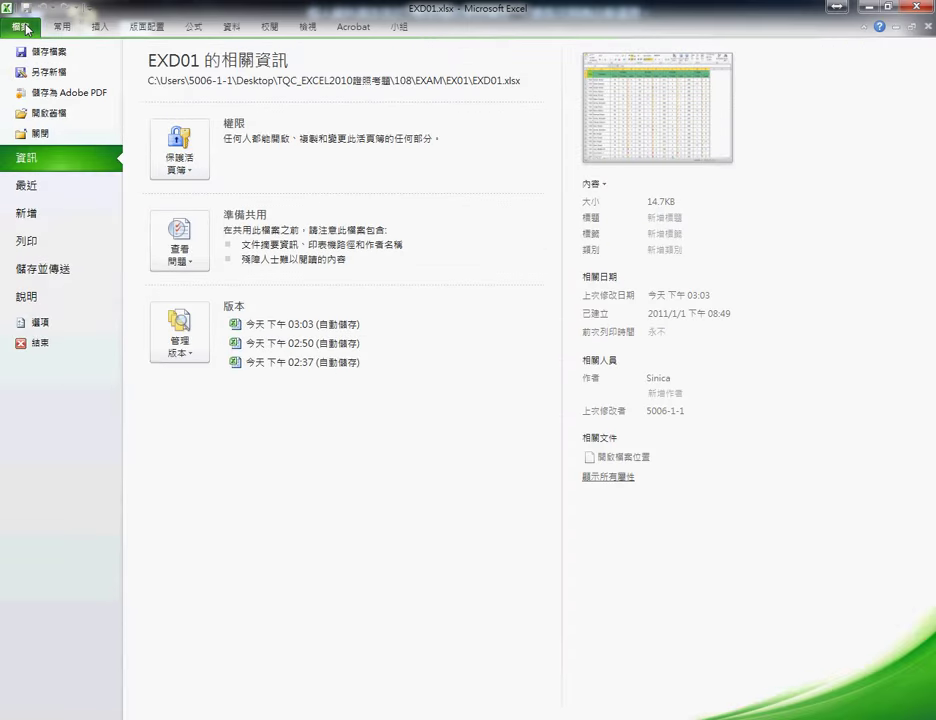
Step: Save the workbook to the Desktop as 108A.xlsx
{"action": "left_click", "coordinate": [48, 72]}
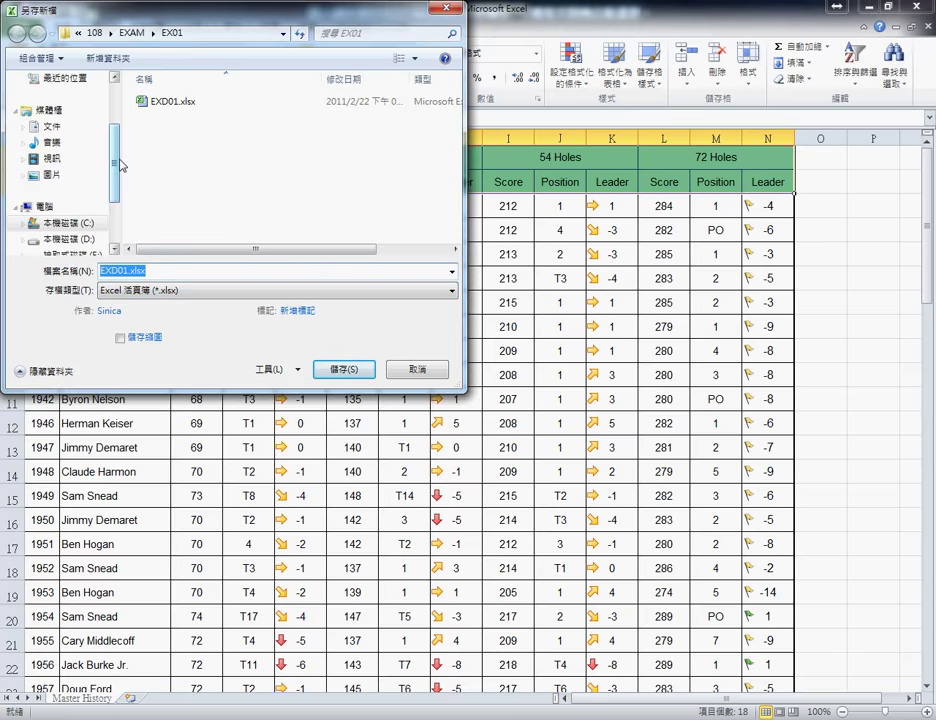
{"action": "scroll", "coordinate": [119, 134], "scroll_direction": "up", "scroll_amount": 2}
{"action": "scroll", "coordinate": [119, 134], "scroll_direction": "up", "scroll_amount": 1}
{"action": "left_click", "coordinate": [84, 151]}
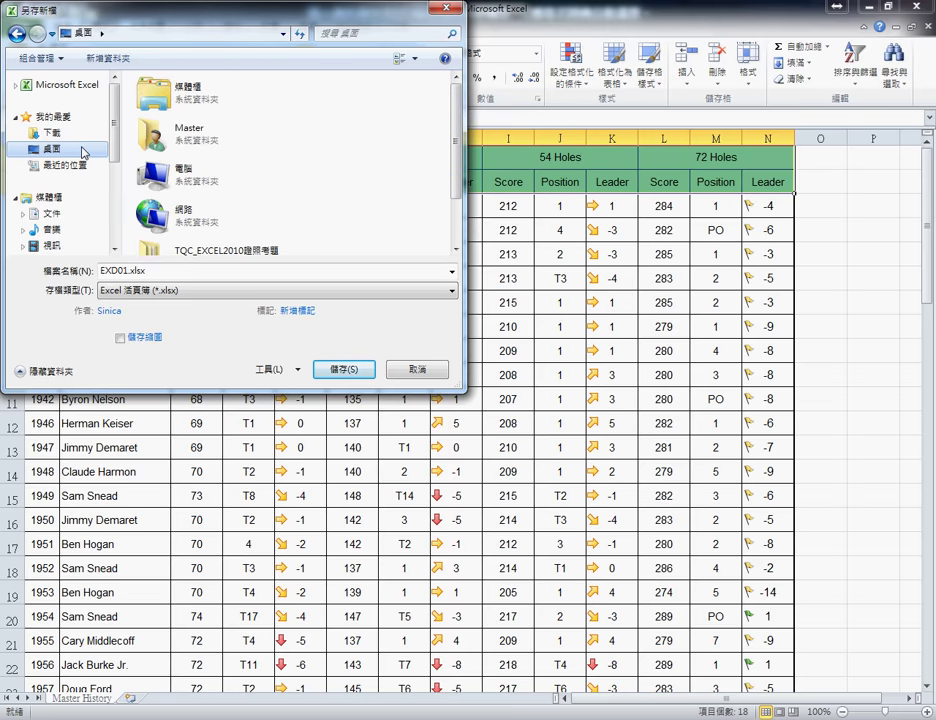
{"action": "double_click", "coordinate": [163, 270]}
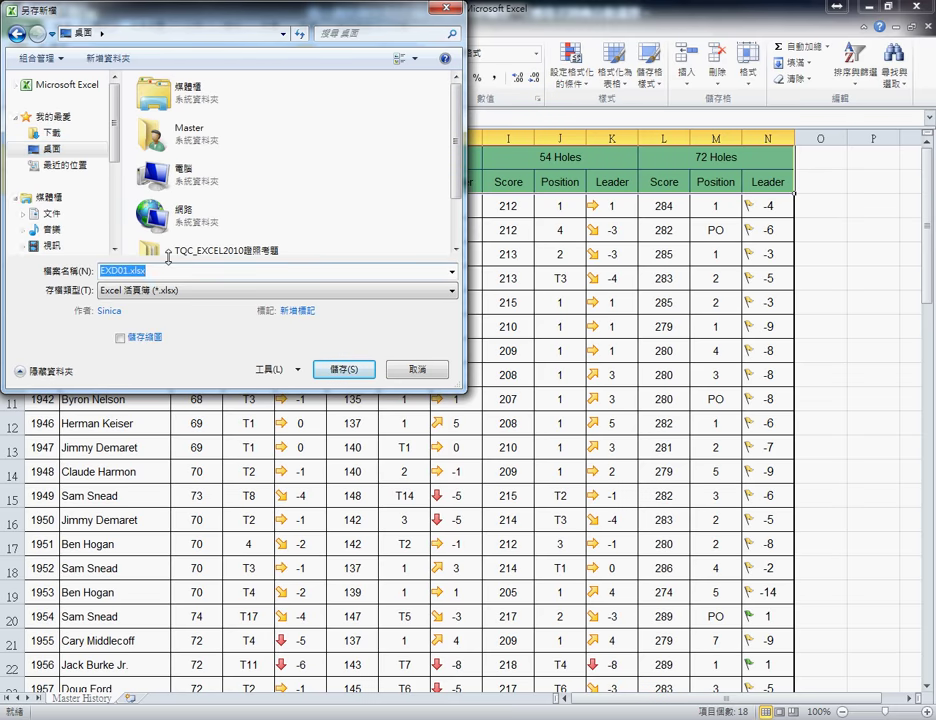
{"action": "type", "text": "108A"}
{"action": "left_click", "coordinate": [340, 370]}
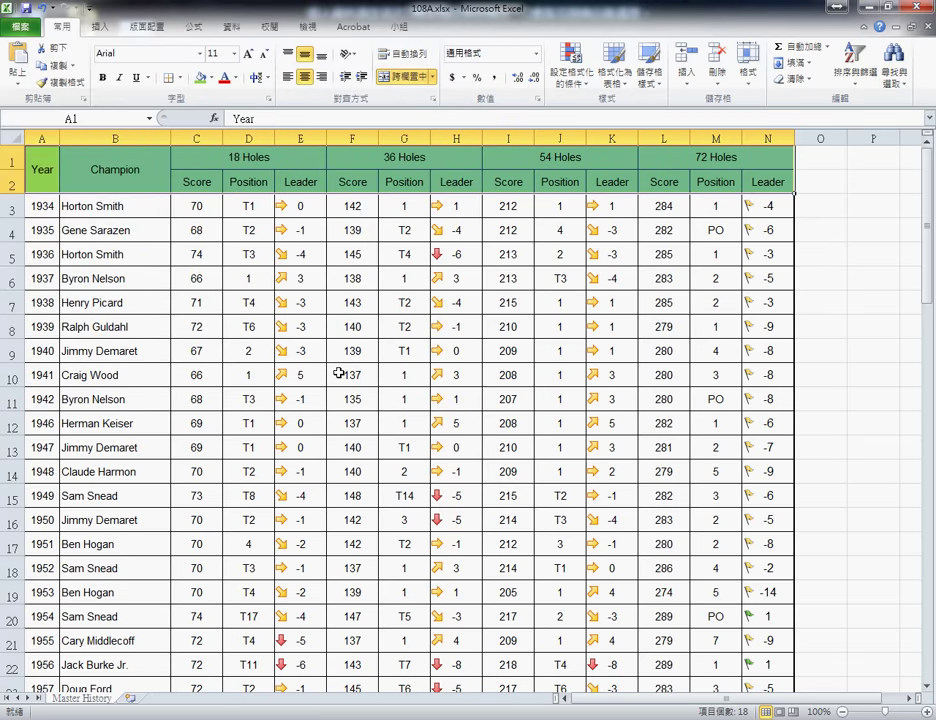